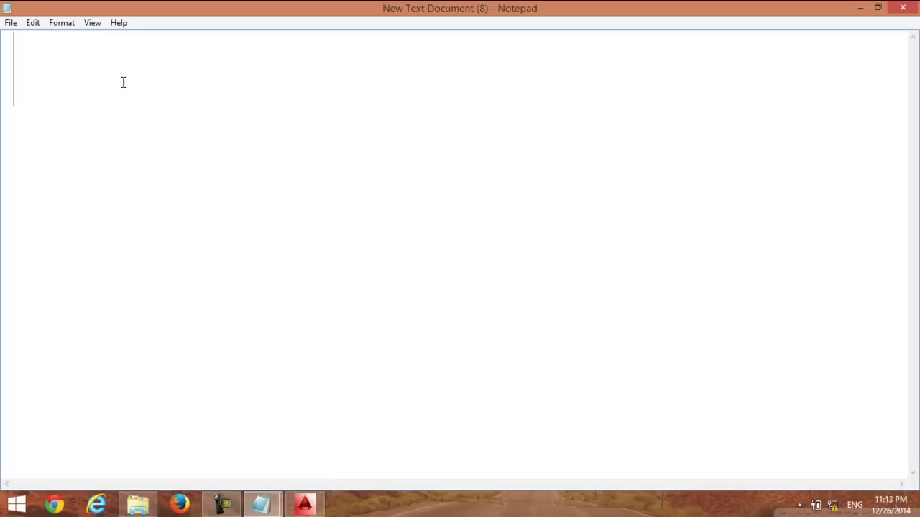
Type 'Today we are going to make a bottle' in Notepad, then minimize it to the desktop
{"action": "type", "text": "T"}
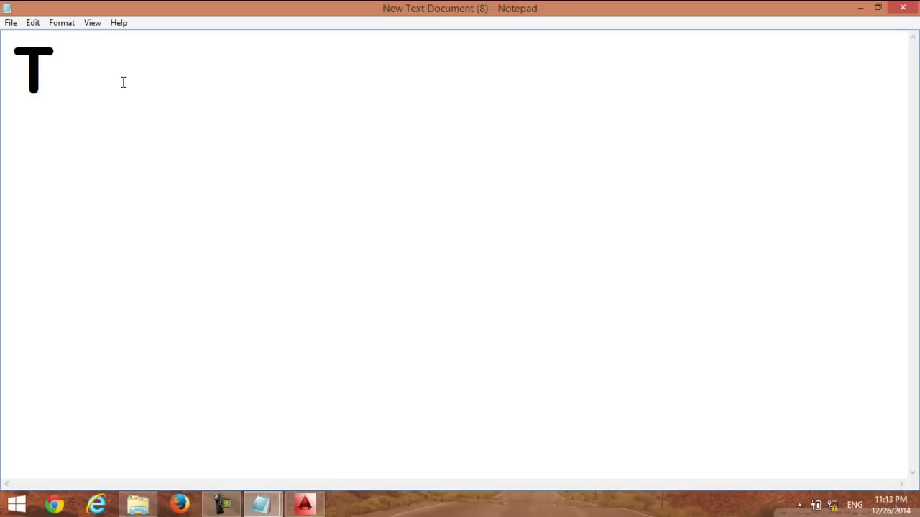
{"action": "type", "text": "oday w"}
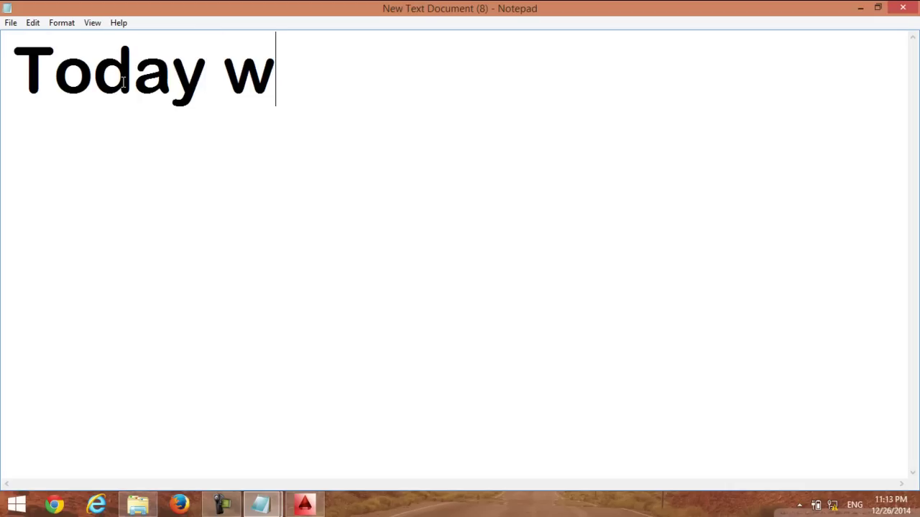
{"action": "type", "text": "e are "}
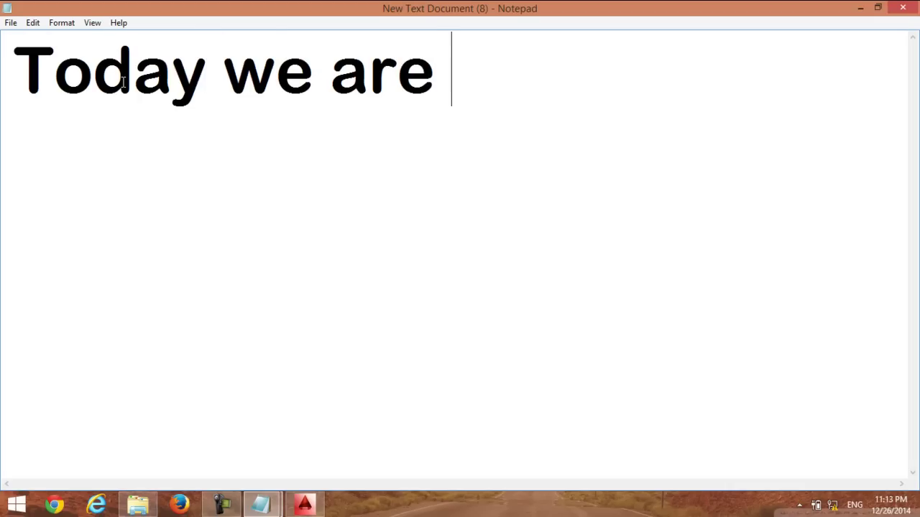
{"action": "type", "text": "going "}
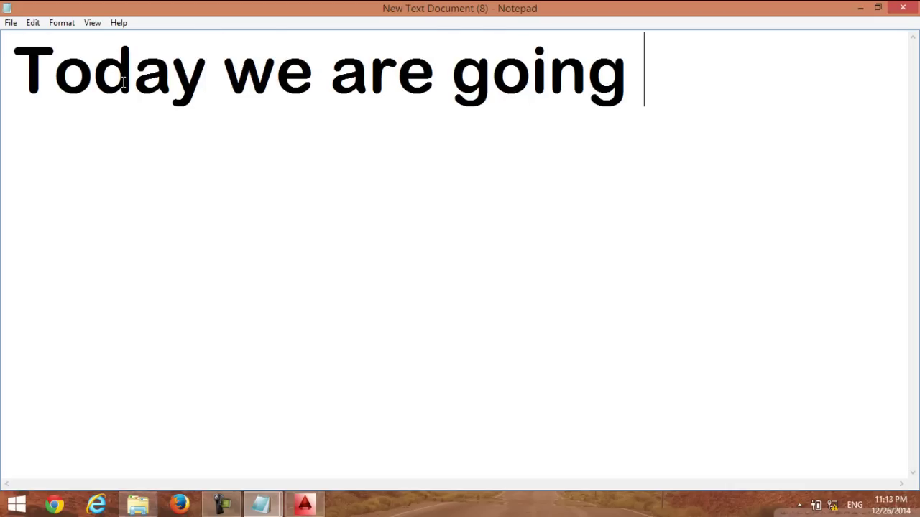
{"action": "type", "text": "to make "}
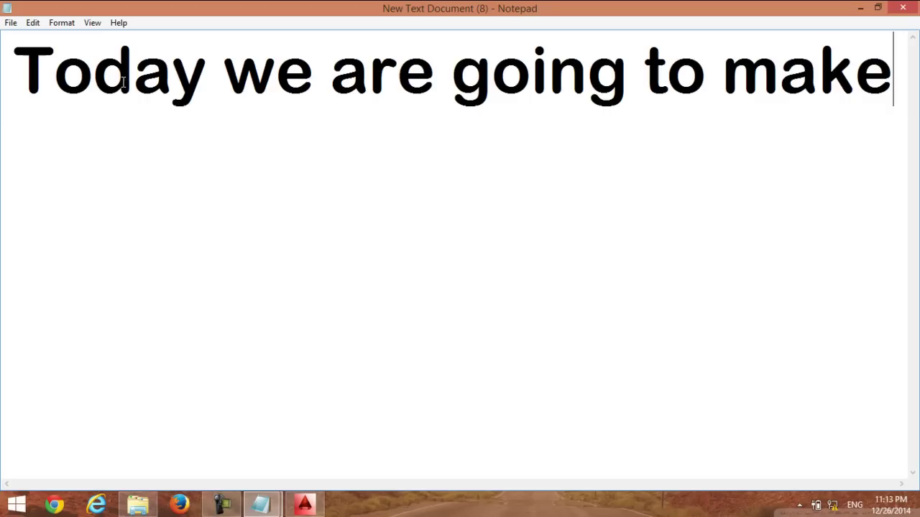
{"action": "type", "text": "a b"}
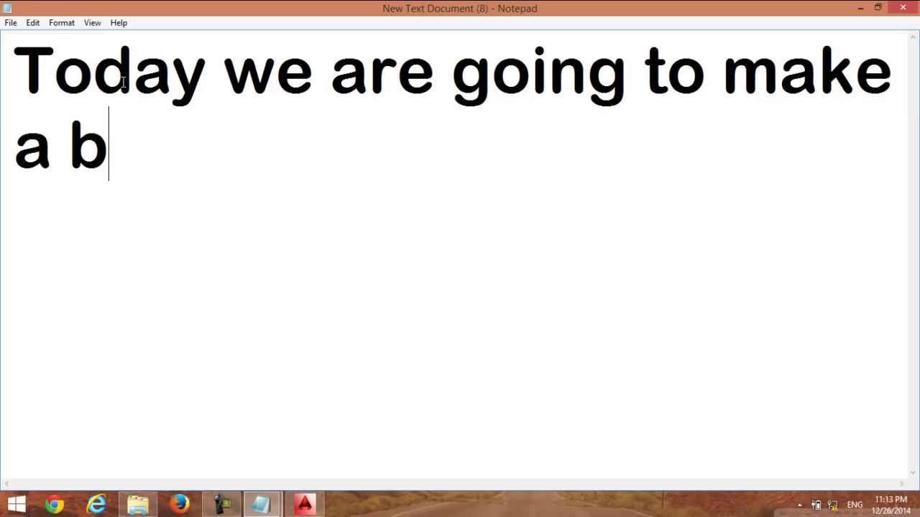
{"action": "type", "text": "ottle"}
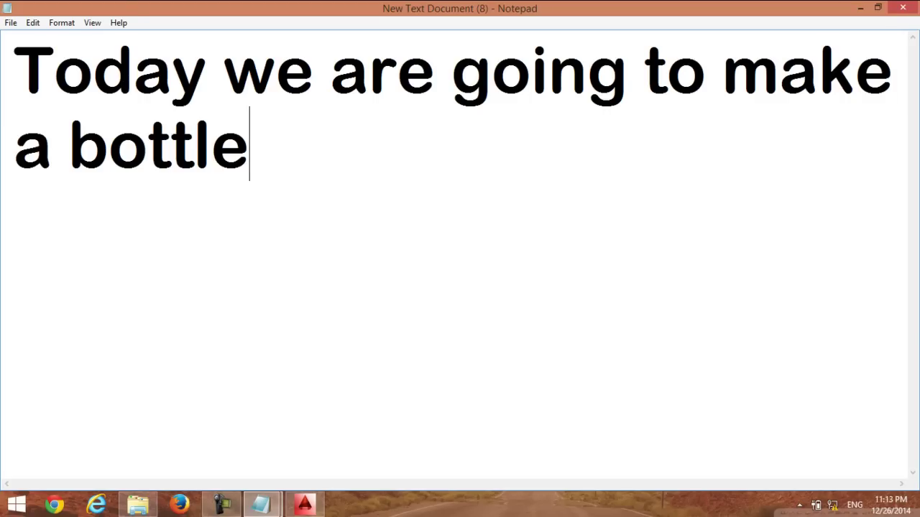
{"action": "left_click", "coordinate": [860, 8]}
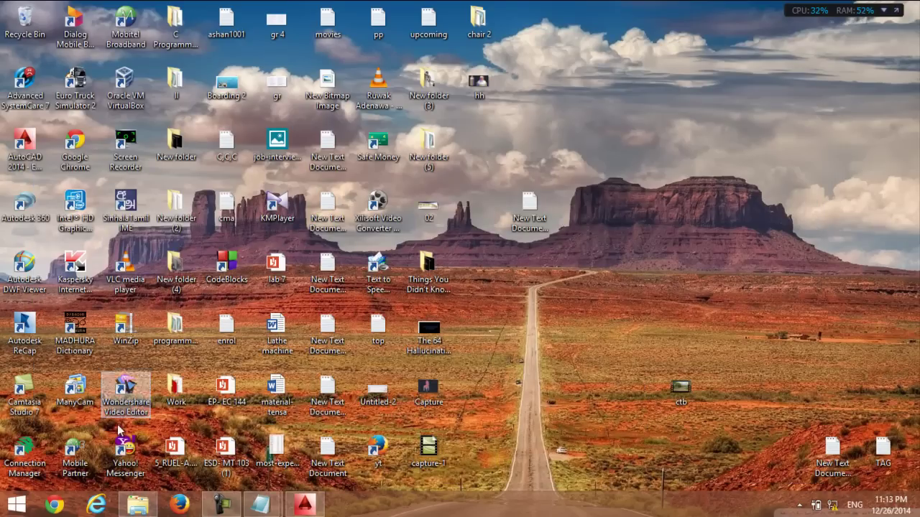
Close the empty duplicate Notepad window and switch to the notes with the bottle sentence
{"action": "left_click", "coordinate": [305, 506]}
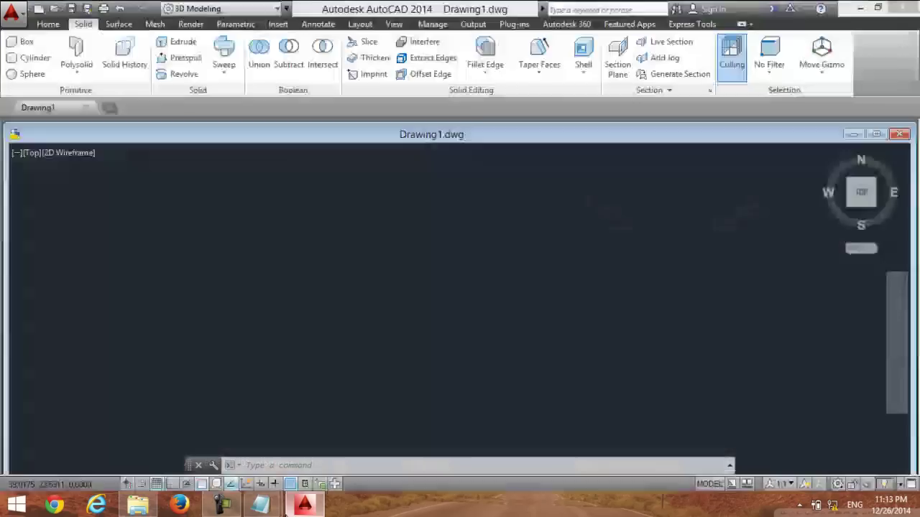
{"action": "mouse_move", "coordinate": [260, 506]}
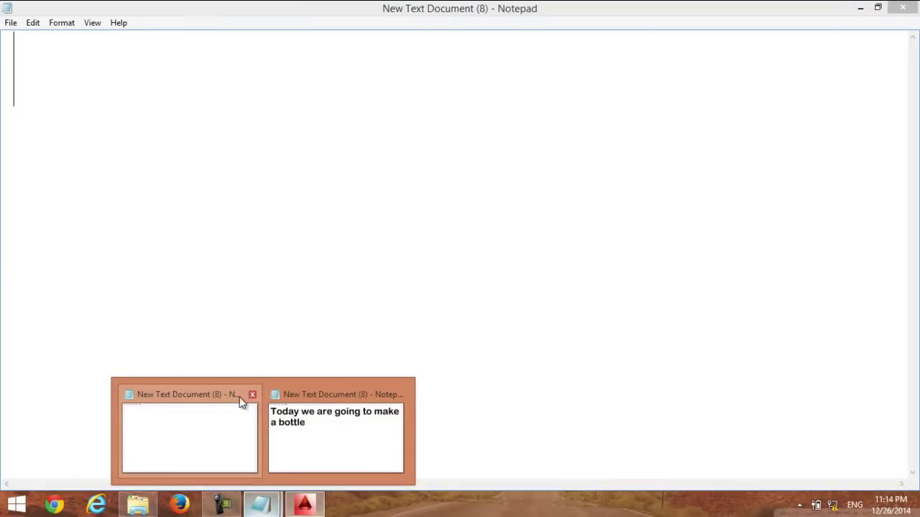
{"action": "left_click", "coordinate": [253, 396]}
{"action": "left_click", "coordinate": [267, 422]}
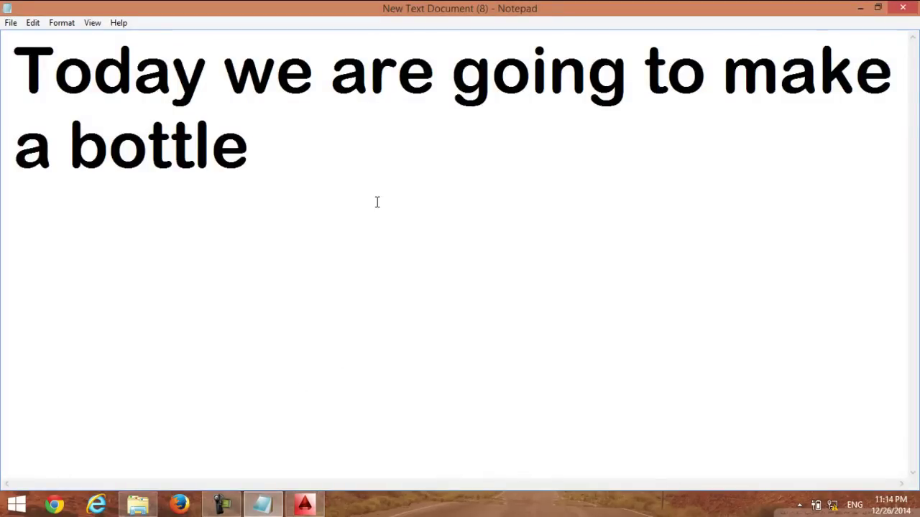
Overwrite the notes with 'first check whether these settings are ok' and start a new line
{"action": "key", "text": "ctrl+a"}
{"action": "type", "text": "fie"}
{"action": "key", "text": "BackSpace"}
{"action": "type", "text": "rst chec"}
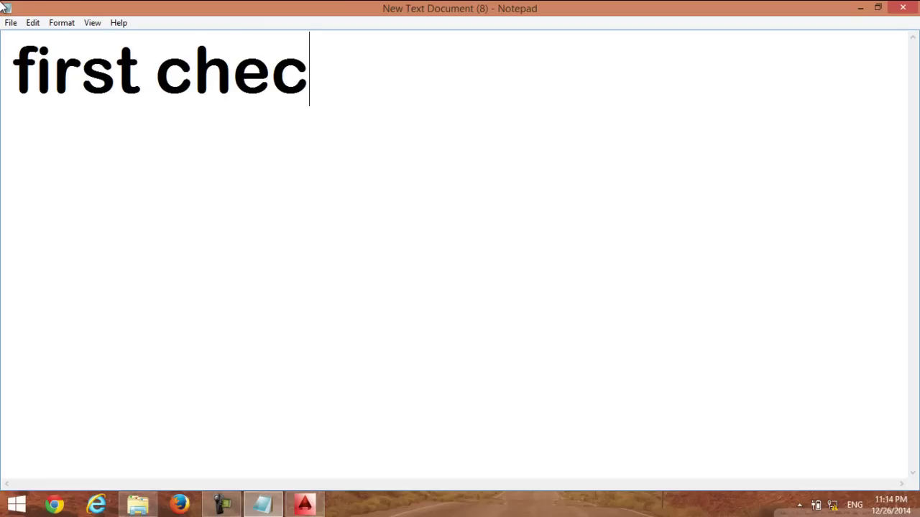
{"action": "type", "text": "k whet"}
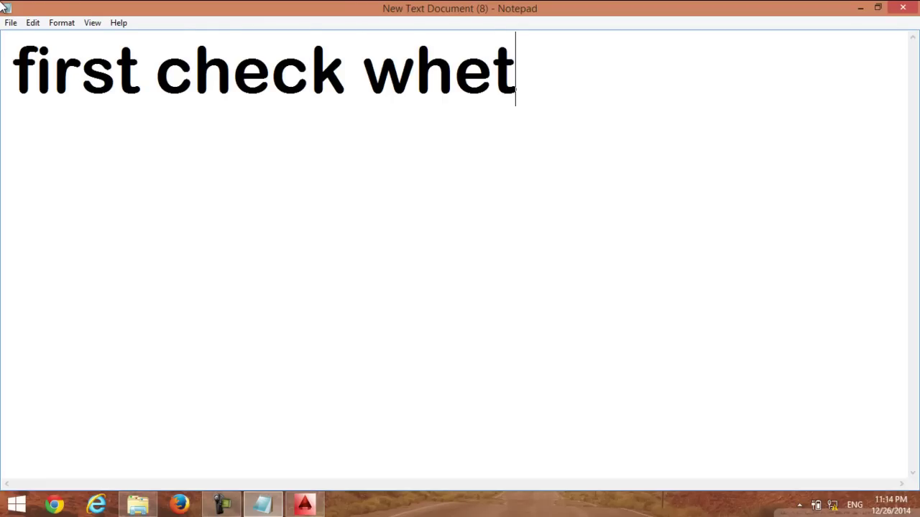
{"action": "type", "text": "her th"}
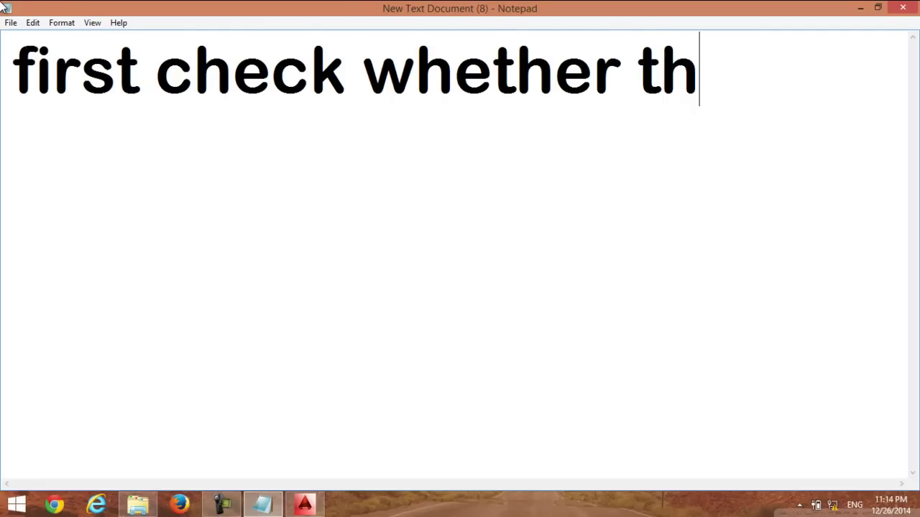
{"action": "type", "text": "w"}
{"action": "key", "text": "BackSpace"}
{"action": "type", "text": "e"}
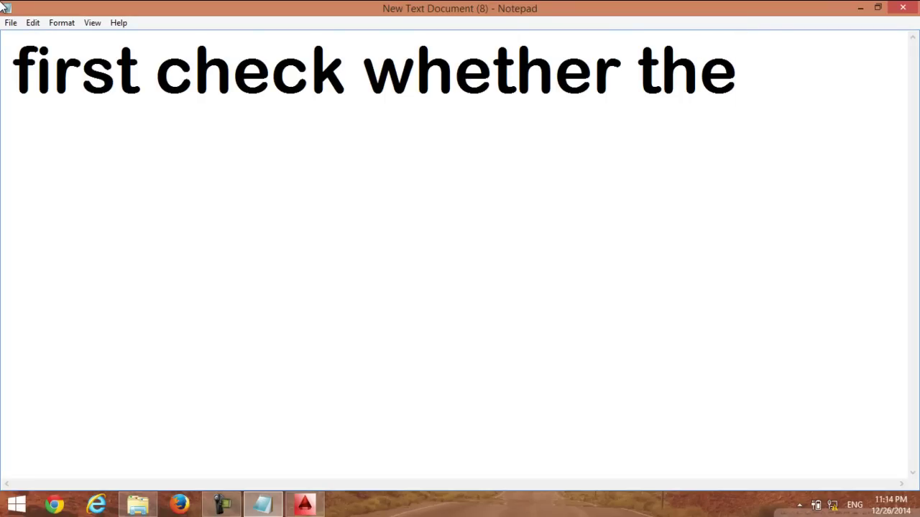
{"action": "type", "text": "sesett"}
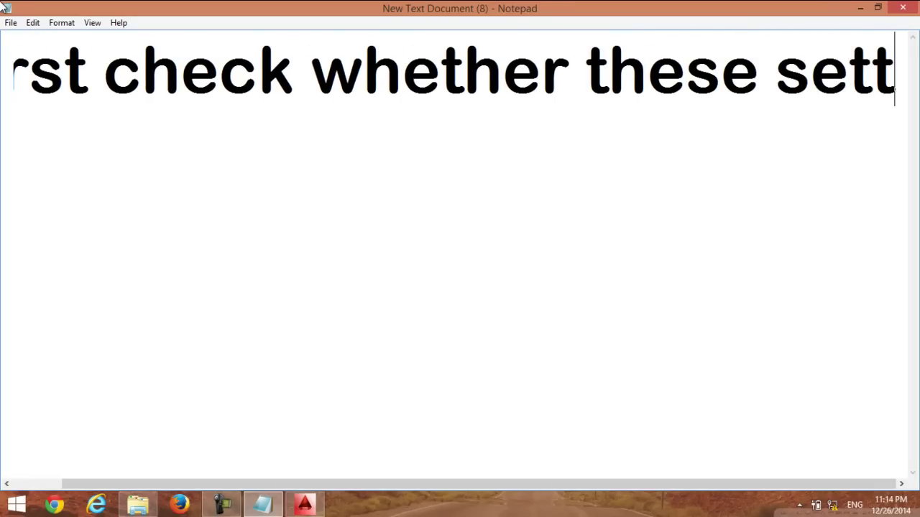
{"action": "type", "text": "ongs a"}
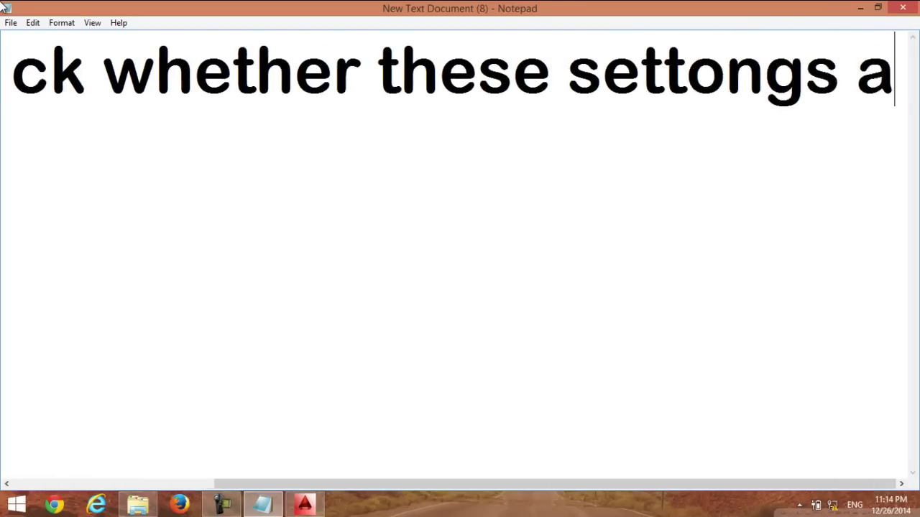
{"action": "type", "text": "re ok"}
{"action": "key", "text": "Return"}
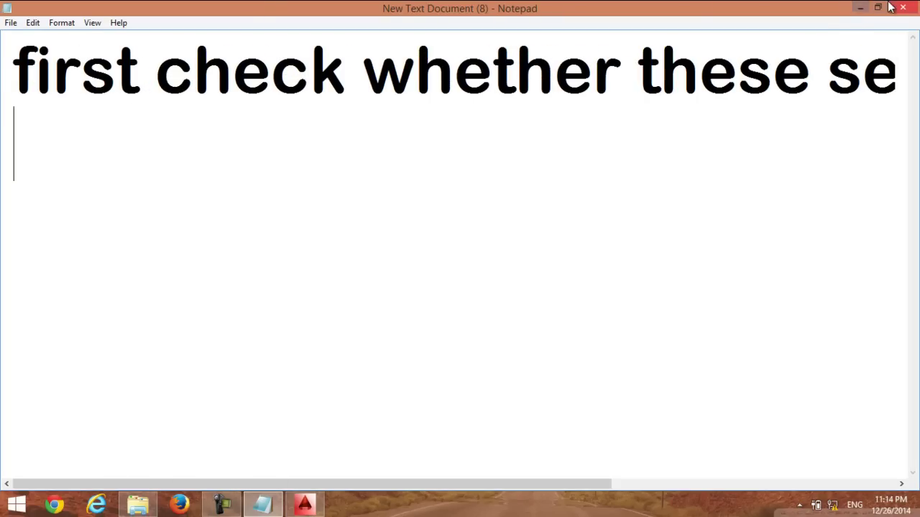
Replace the settings-check line with 'right click on the bottom bar > settings'
{"action": "left_click", "coordinate": [862, 7]}
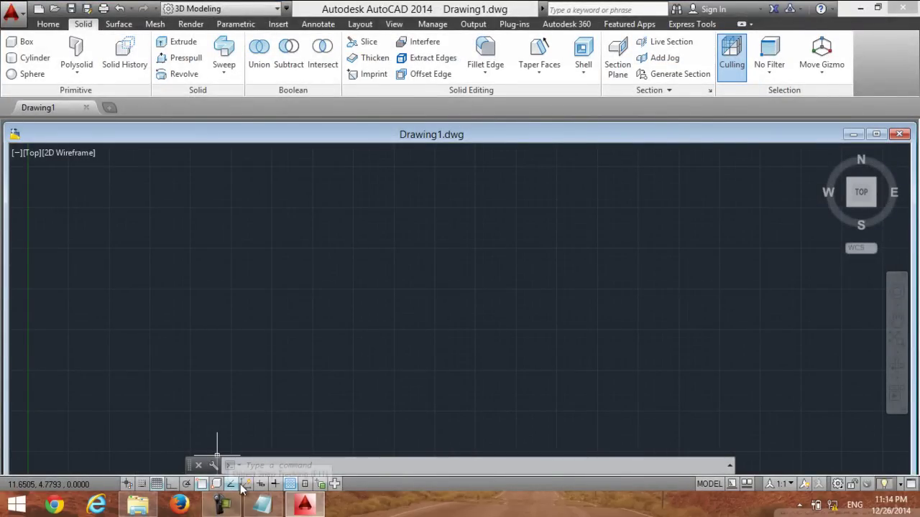
{"action": "left_click", "coordinate": [277, 509]}
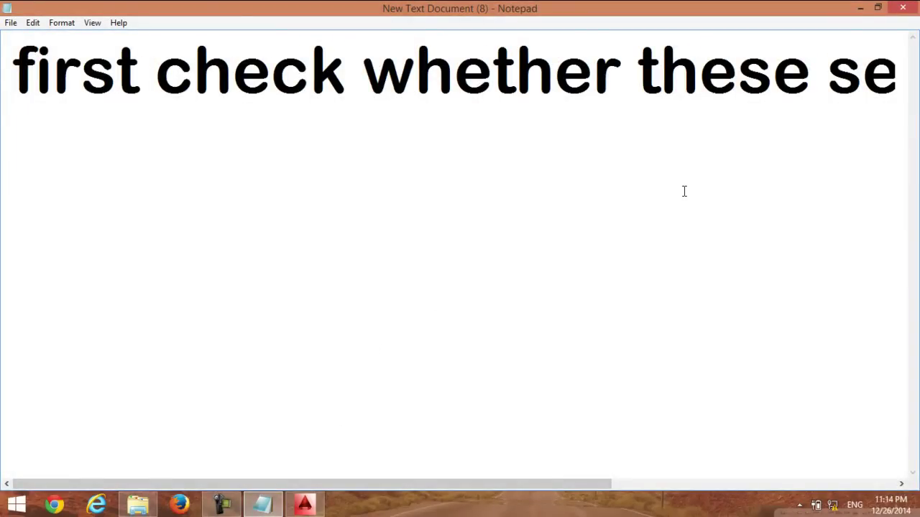
{"action": "mouse_move", "coordinate": [890, 64]}
{"action": "left_mouse_down"}
{"action": "mouse_move", "coordinate": [251, 63]}
{"action": "mouse_move", "coordinate": [2, 101]}
{"action": "left_mouse_up"}
{"action": "key", "text": "BackSpace"}
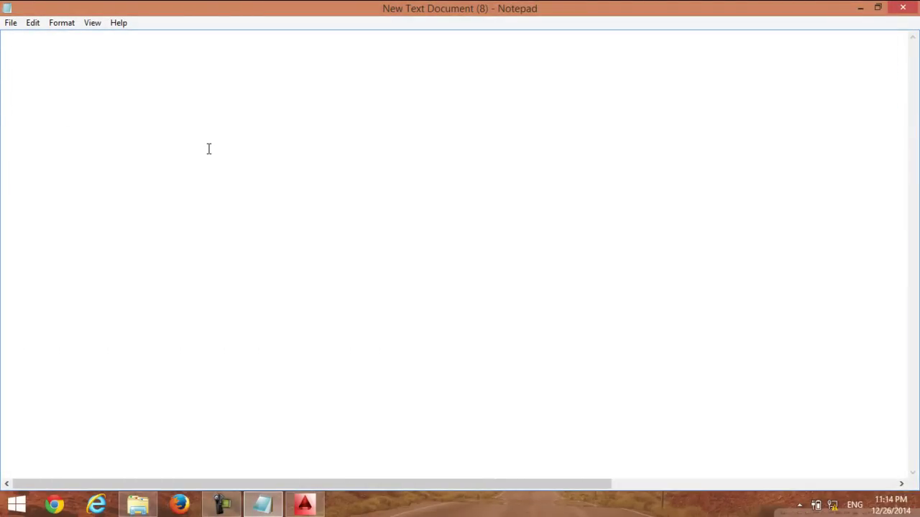
{"action": "type", "text": "right"}
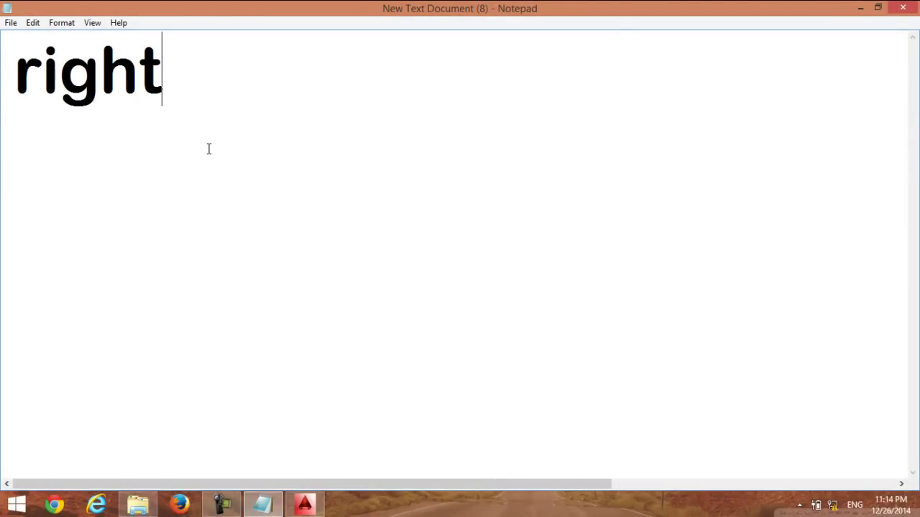
{"action": "type", "text": " click"}
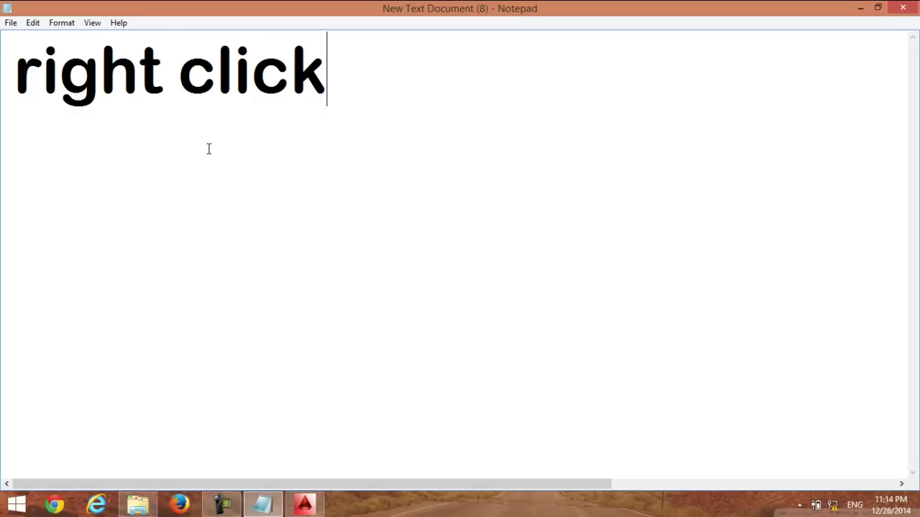
{"action": "type", "text": " on the "}
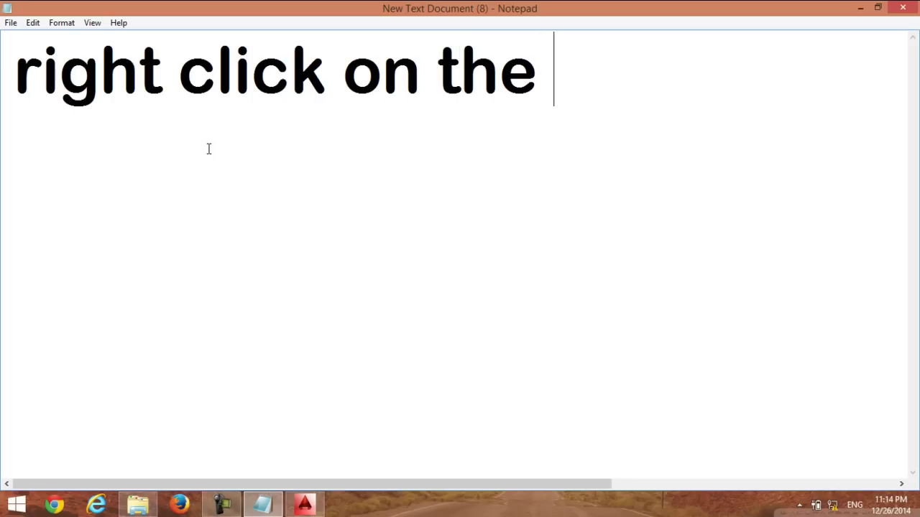
{"action": "type", "text": "bo"}
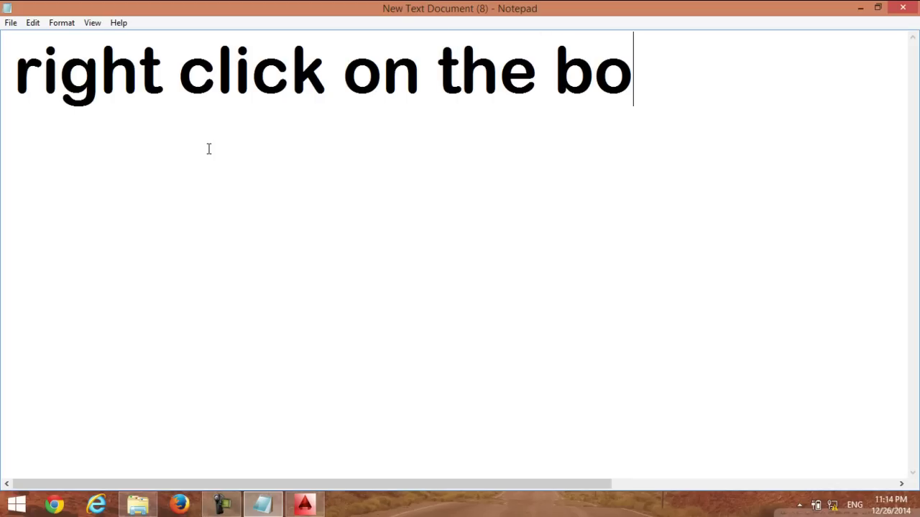
{"action": "type", "text": "ttom "}
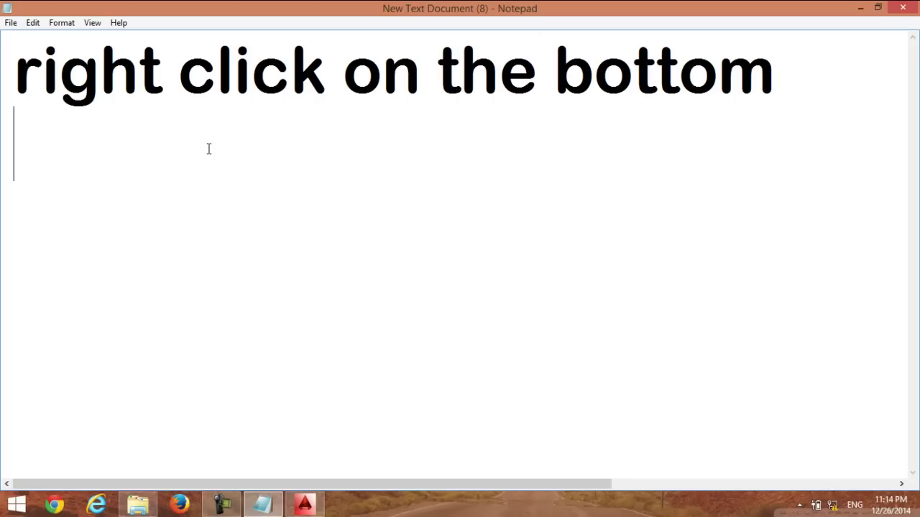
{"action": "type", "text": "bar >"}
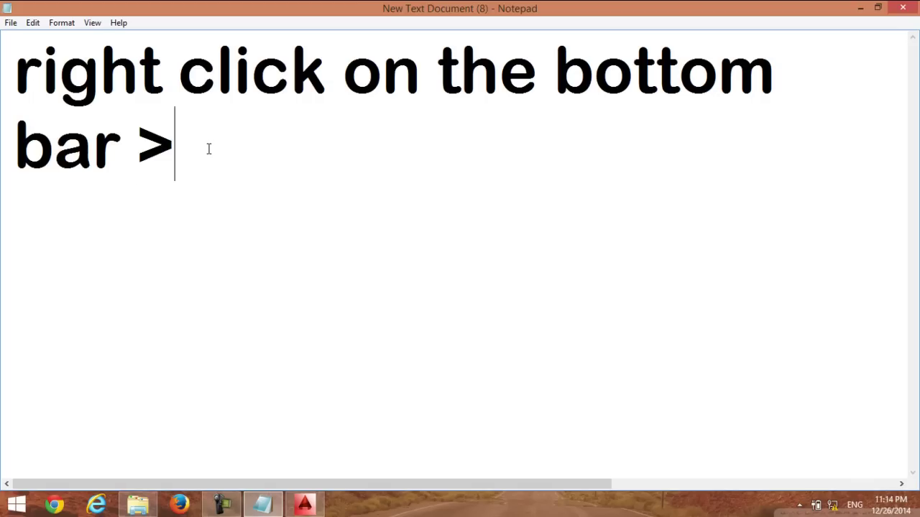
{"action": "type", "text": " settin"}
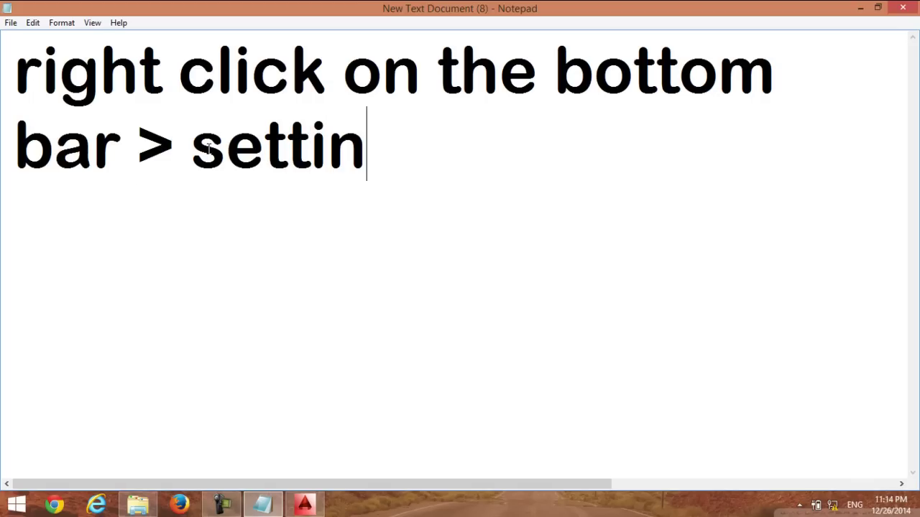
{"action": "type", "text": "gs"}
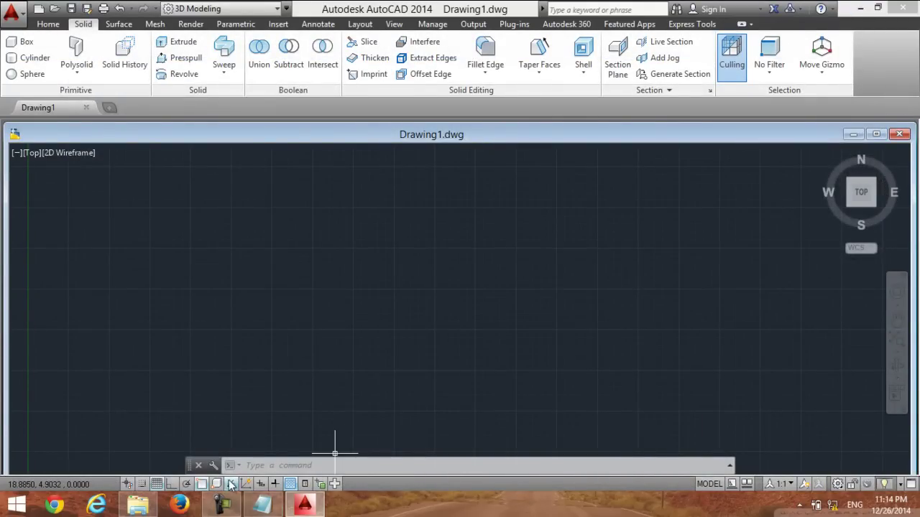
{"action": "right_click", "coordinate": [230, 485]}
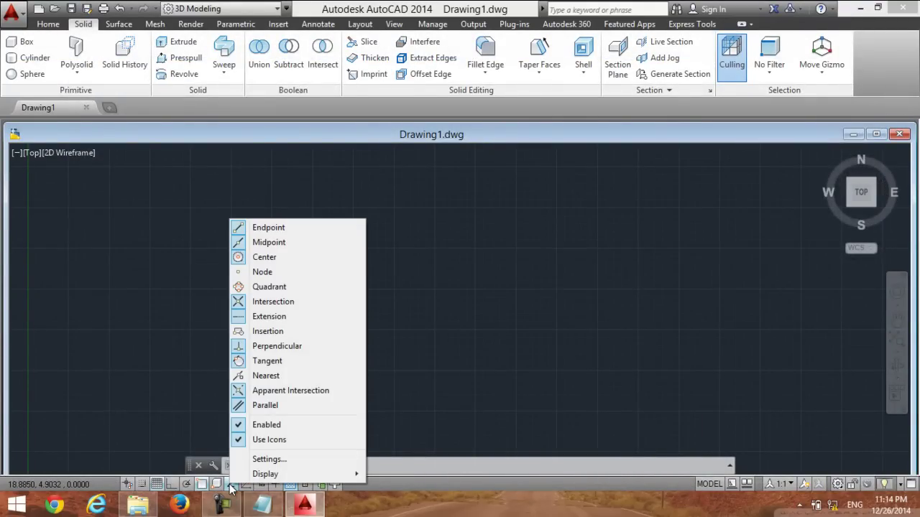
{"action": "left_click", "coordinate": [309, 460]}
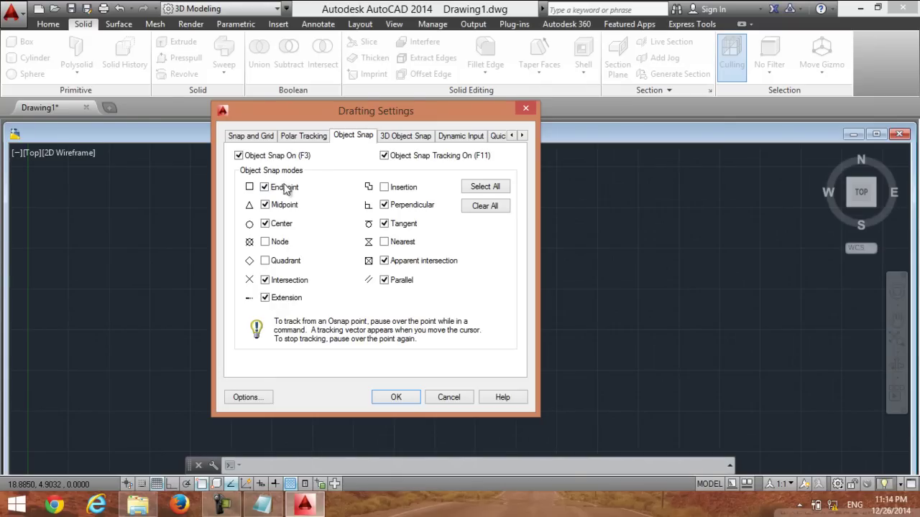
{"action": "left_click", "coordinate": [280, 206]}
{"action": "left_click", "coordinate": [267, 207]}
{"action": "left_click", "coordinate": [386, 139]}
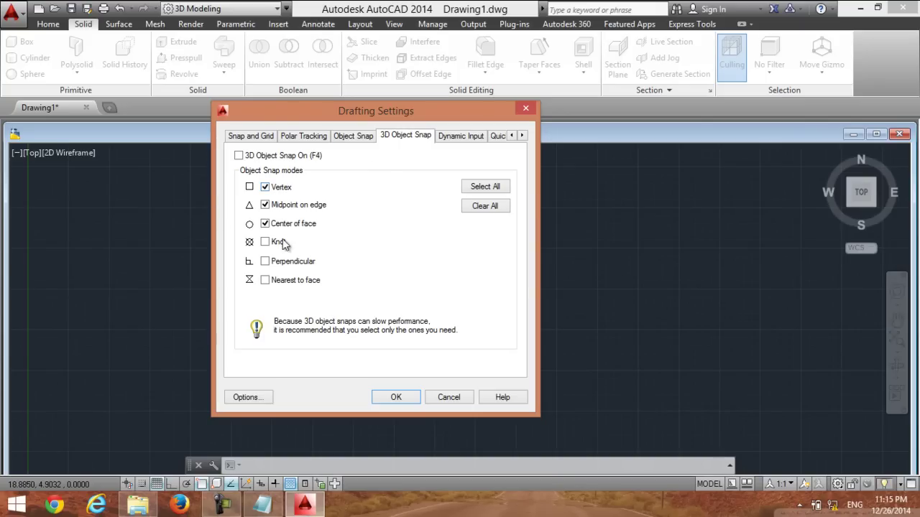
{"action": "left_click", "coordinate": [249, 137]}
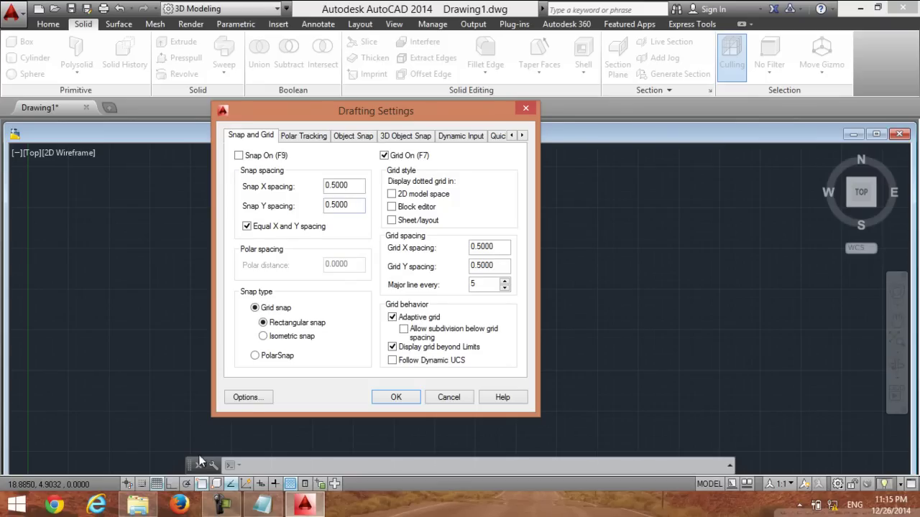
{"action": "left_click", "coordinate": [299, 137]}
{"action": "left_click", "coordinate": [525, 108]}
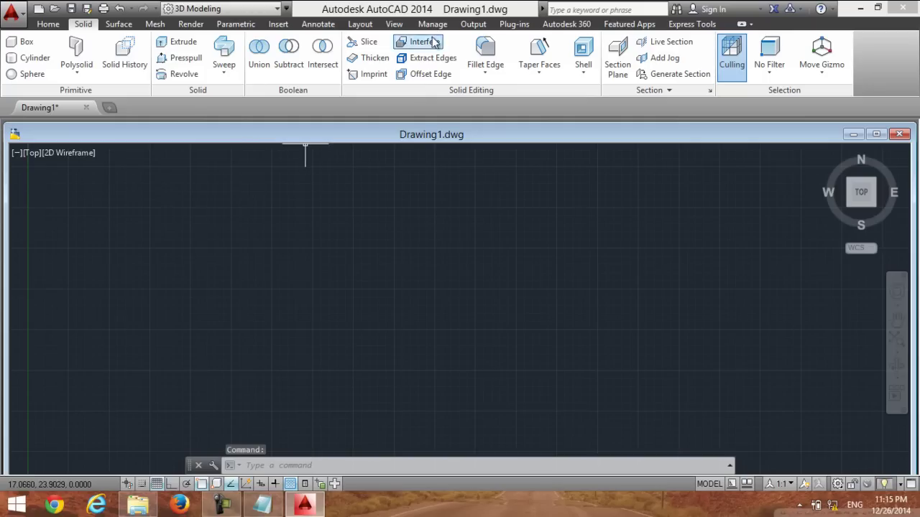
{"action": "left_click", "coordinate": [262, 505]}
Overwrite the notes with 'now divide the window in to 2 verticle sections', then minimize Notepad
{"action": "left_click_drag", "start_coordinate": [546, 195], "coordinate": [2, 41]}
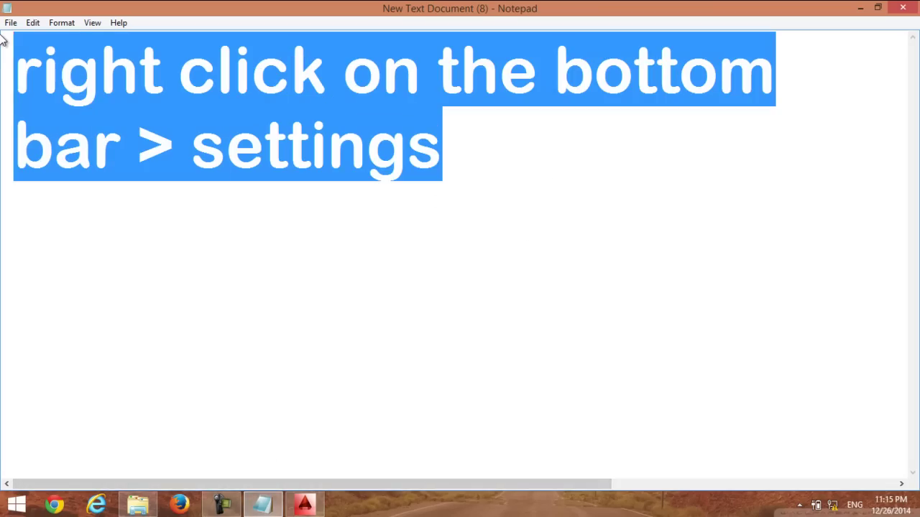
{"action": "type", "text": "now "}
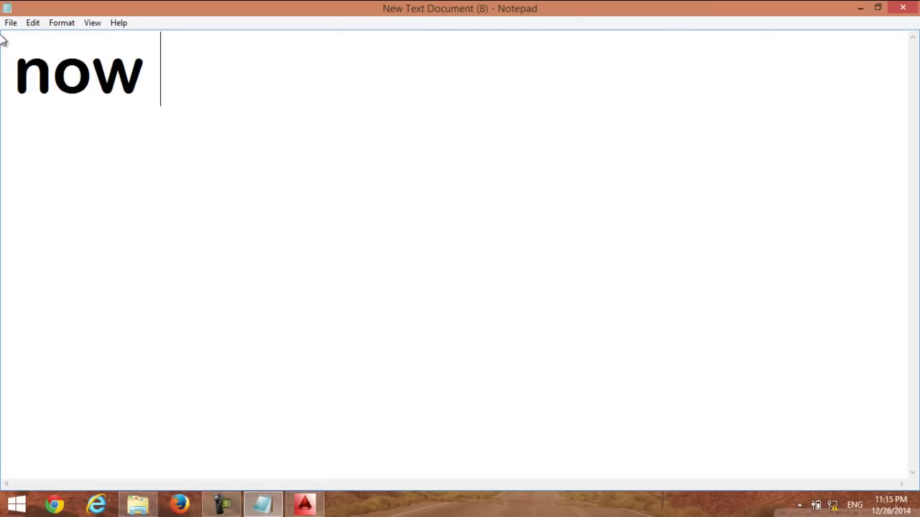
{"action": "type", "text": "divide t"}
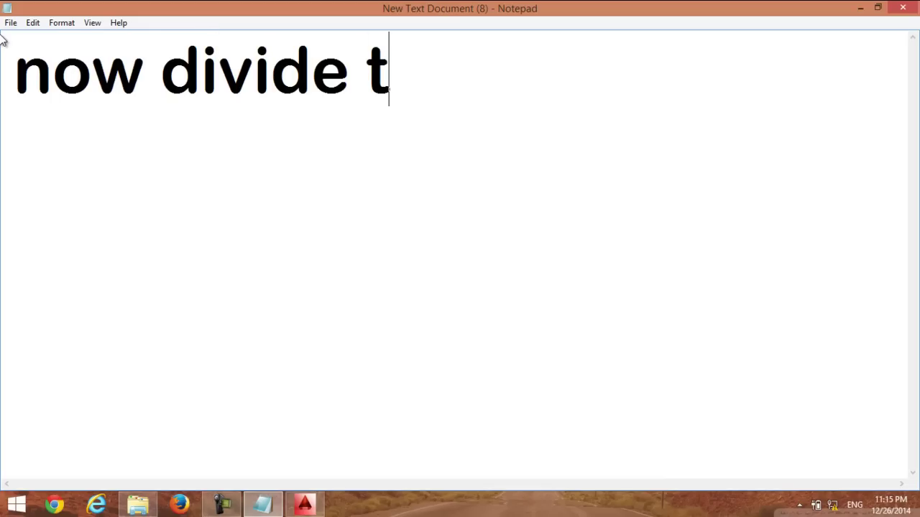
{"action": "type", "text": "he wind"}
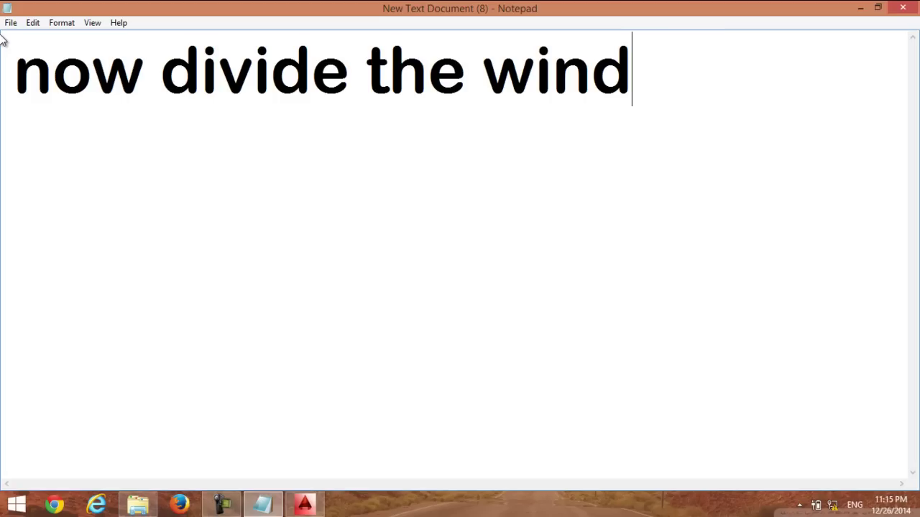
{"action": "type", "text": "ow o"}
{"action": "key", "text": "BackSpace"}
{"action": "type", "text": "in to "}
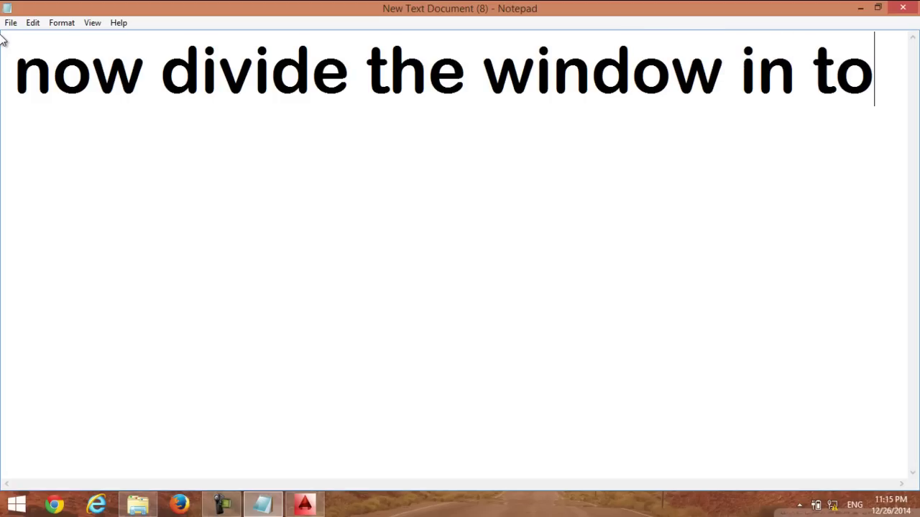
{"action": "type", "text": "2 v"}
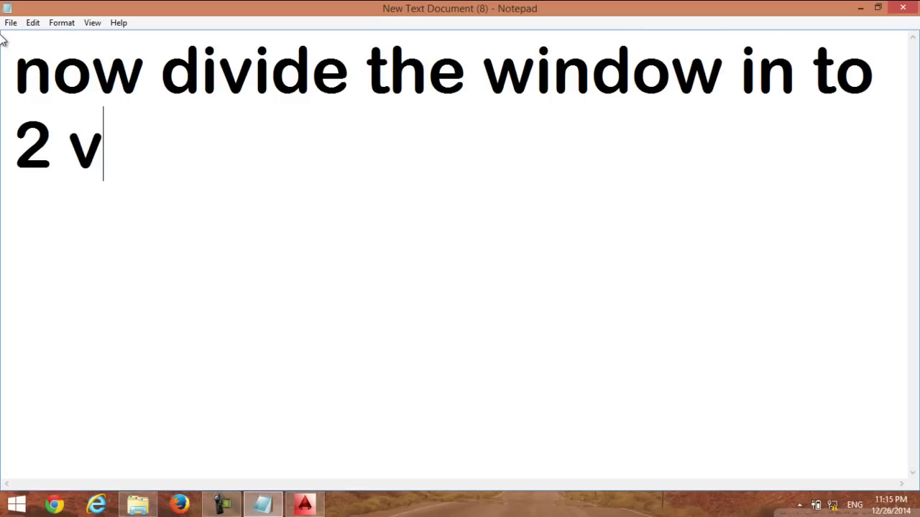
{"action": "type", "text": "erticl"}
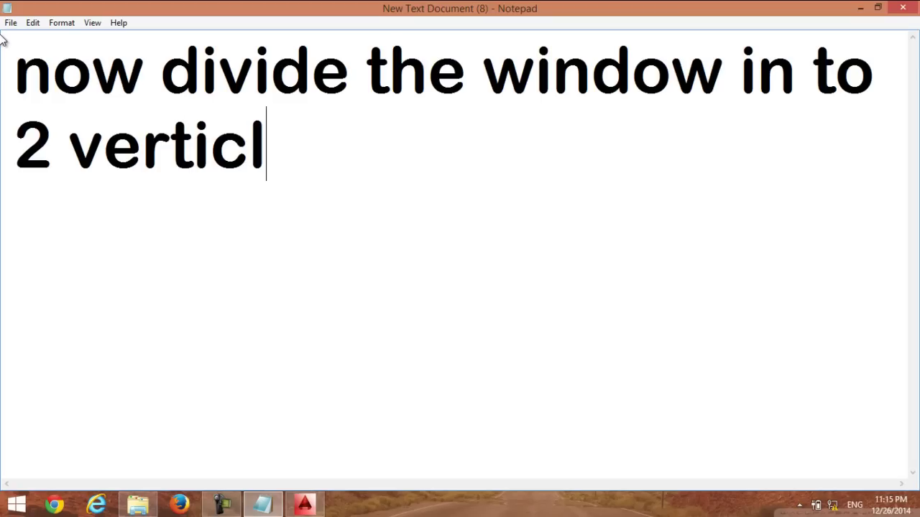
{"action": "type", "text": "e sec"}
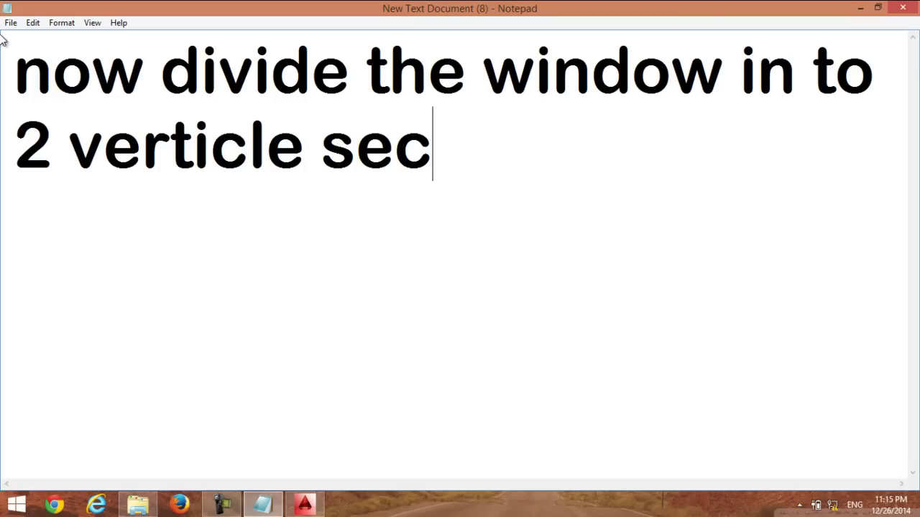
{"action": "type", "text": "tions"}
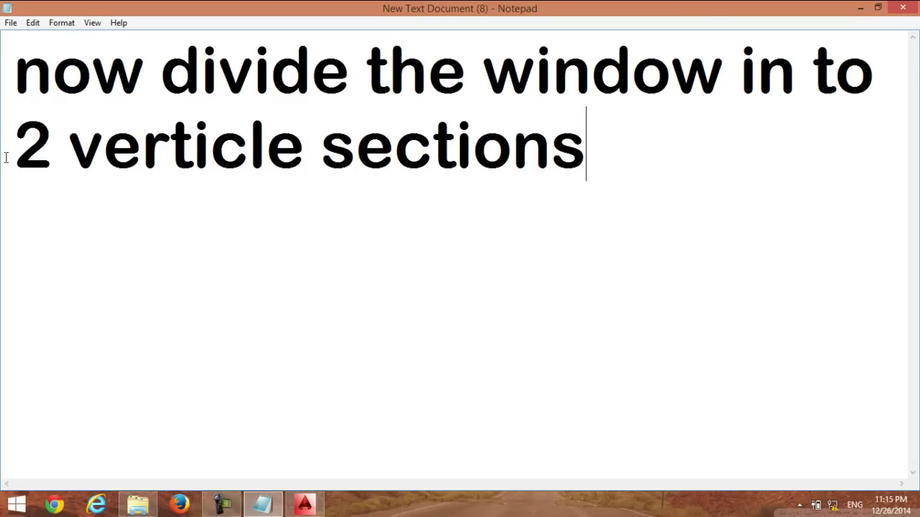
{"action": "left_click", "coordinate": [858, 7]}
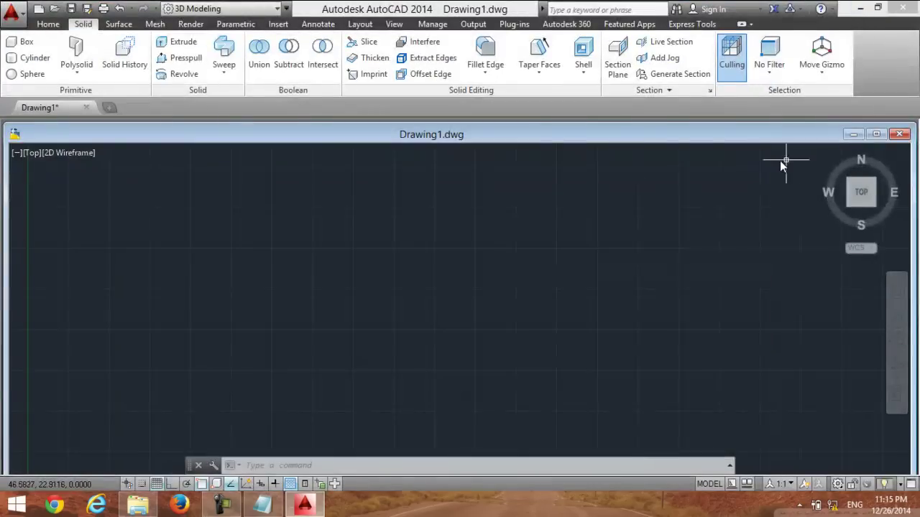
Apply the Two: Vertical viewport configuration to split the drawing area side by side
{"action": "left_click", "coordinate": [394, 25]}
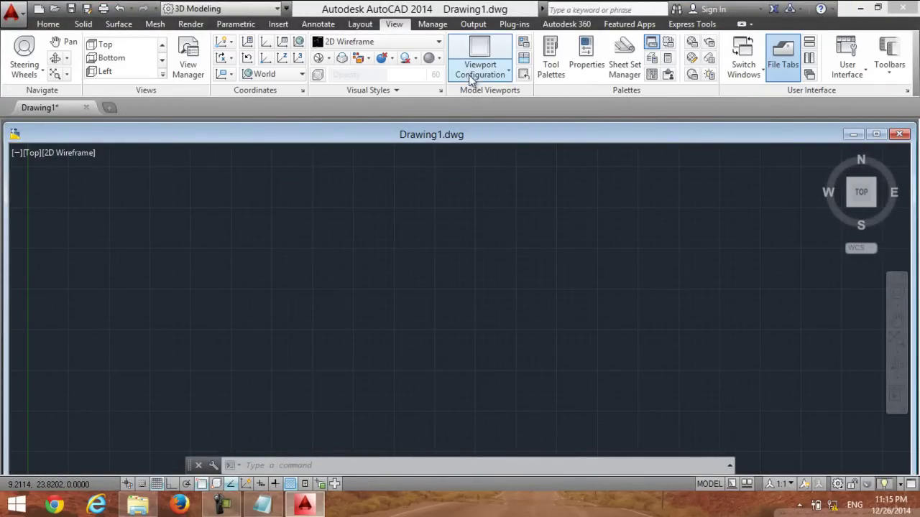
{"action": "left_click", "coordinate": [505, 72]}
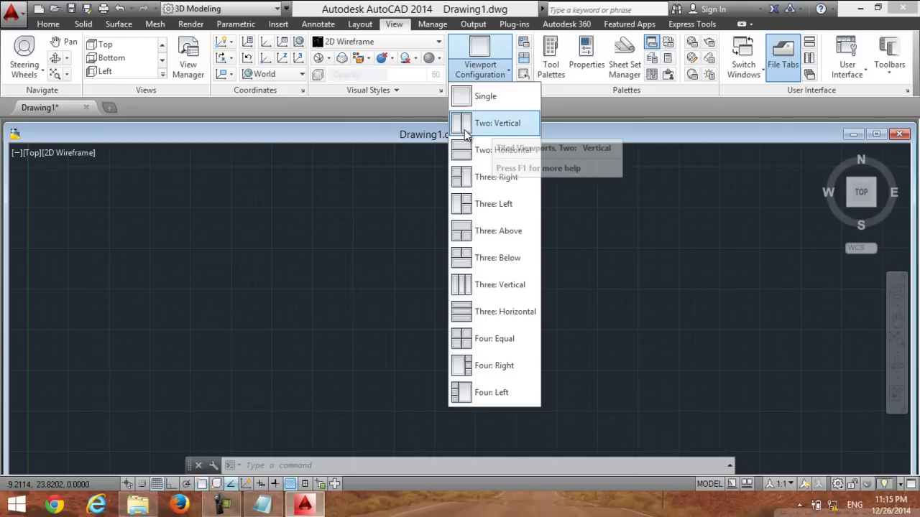
{"action": "left_click", "coordinate": [492, 125]}
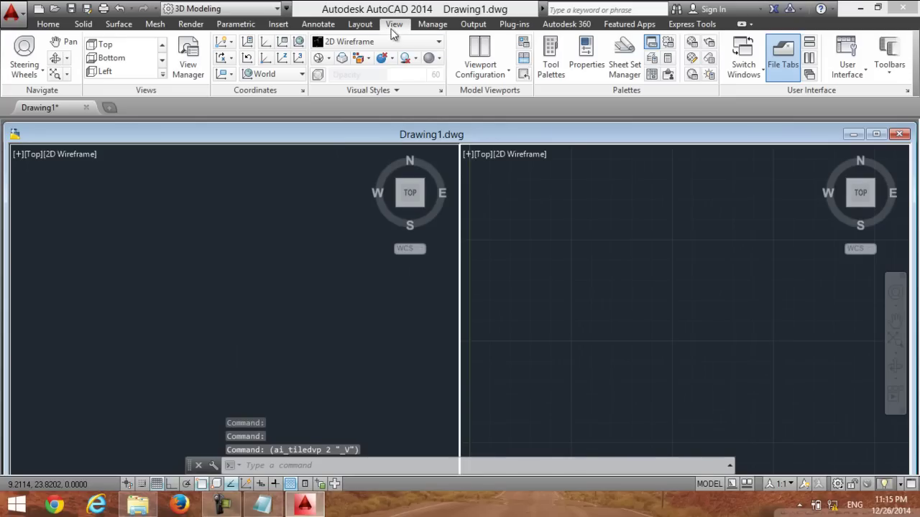
{"action": "left_click", "coordinate": [493, 75]}
{"action": "left_click", "coordinate": [495, 125]}
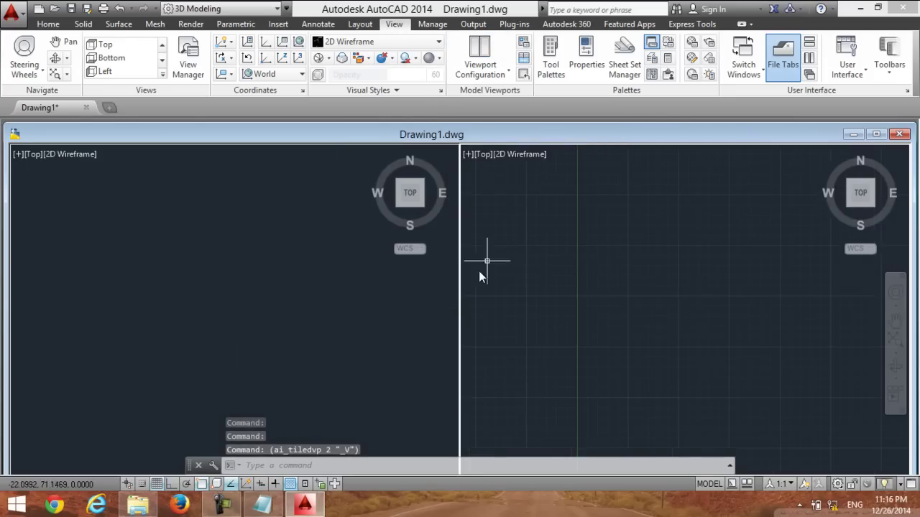
Turn the grid on, then bring Notepad back with the old note text selected
{"action": "left_click", "coordinate": [157, 483]}
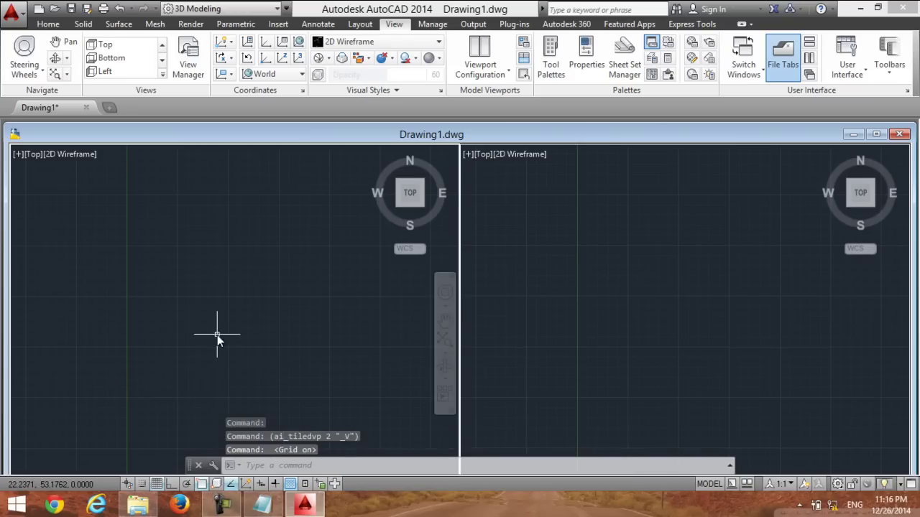
{"action": "left_click", "coordinate": [263, 505]}
{"action": "mouse_move", "coordinate": [664, 228]}
{"action": "left_mouse_down"}
{"action": "mouse_move", "coordinate": [423, 120]}
{"action": "mouse_move", "coordinate": [3, 5]}
{"action": "left_mouse_up"}
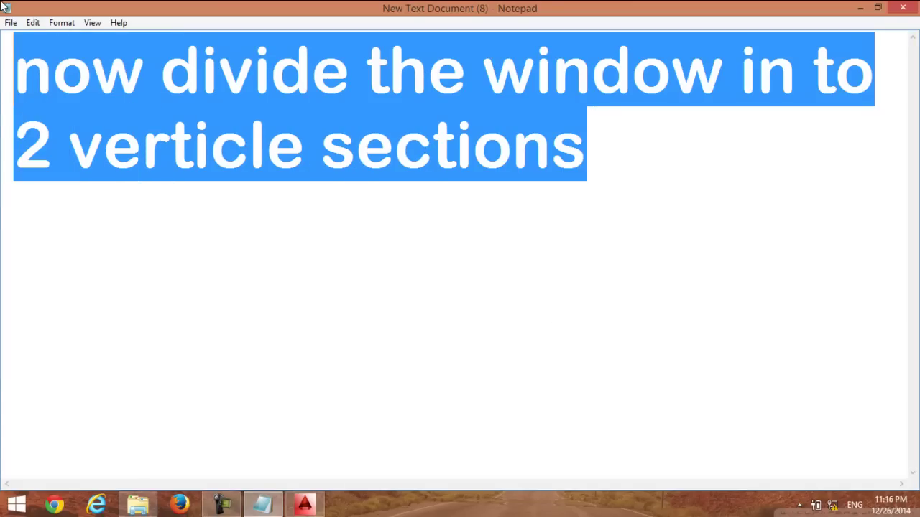
Write 'now', 'left > Top view' and 'right > sw isometric' in the notes, then minimize Notepad
{"action": "type", "text": "n"}
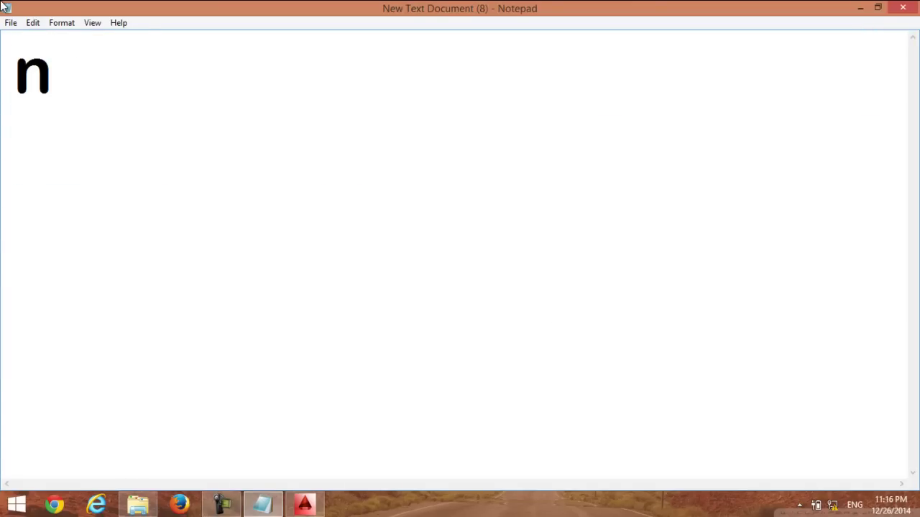
{"action": "type", "text": "ow"}
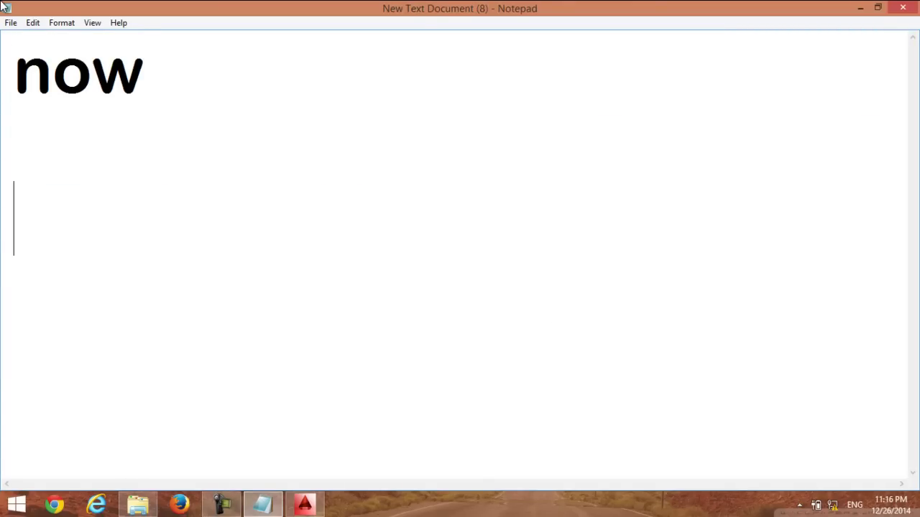
{"action": "key", "text": "Return"}
{"action": "key", "text": "Return"}
{"action": "type", "text": "left"}
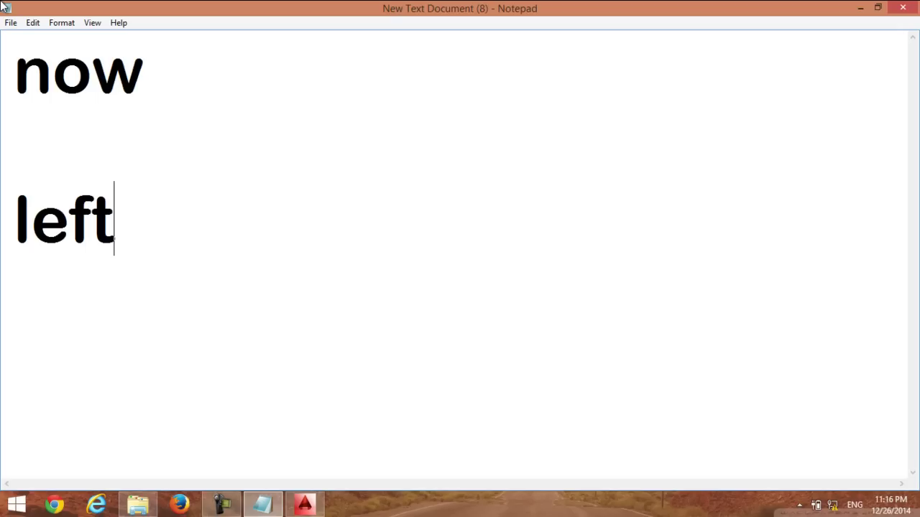
{"action": "type", "text": " > "}
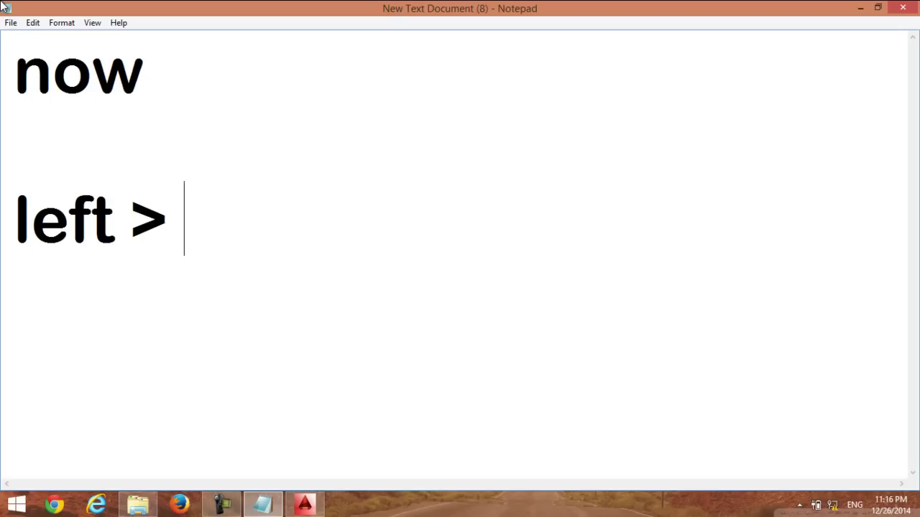
{"action": "type", "text": "Top "}
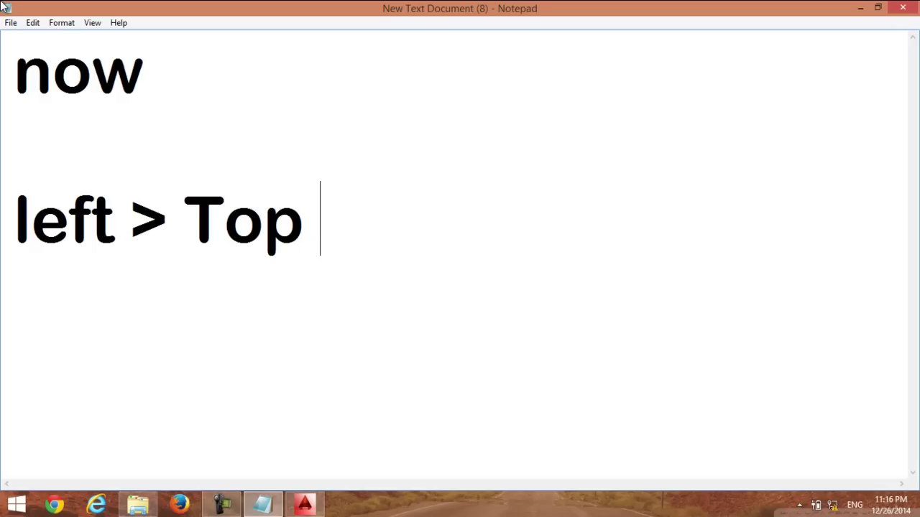
{"action": "type", "text": "view"}
{"action": "key", "text": "Return"}
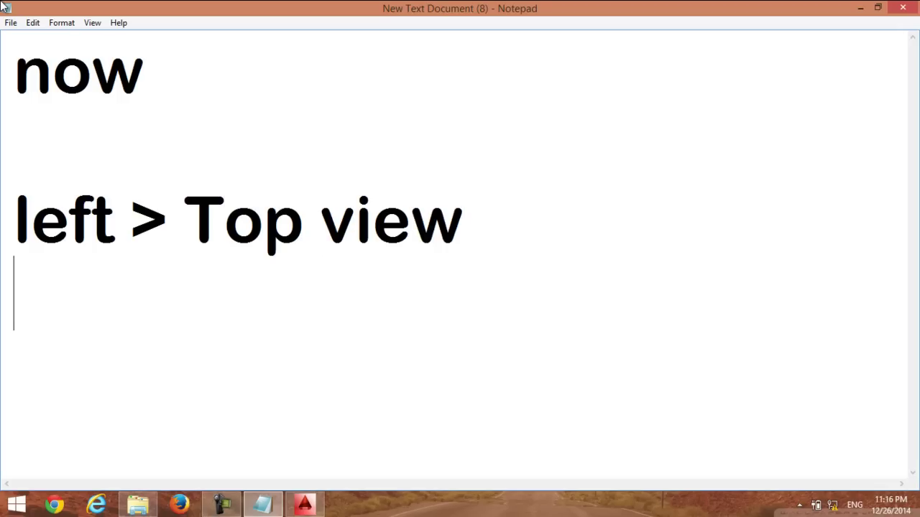
{"action": "type", "text": "rig"}
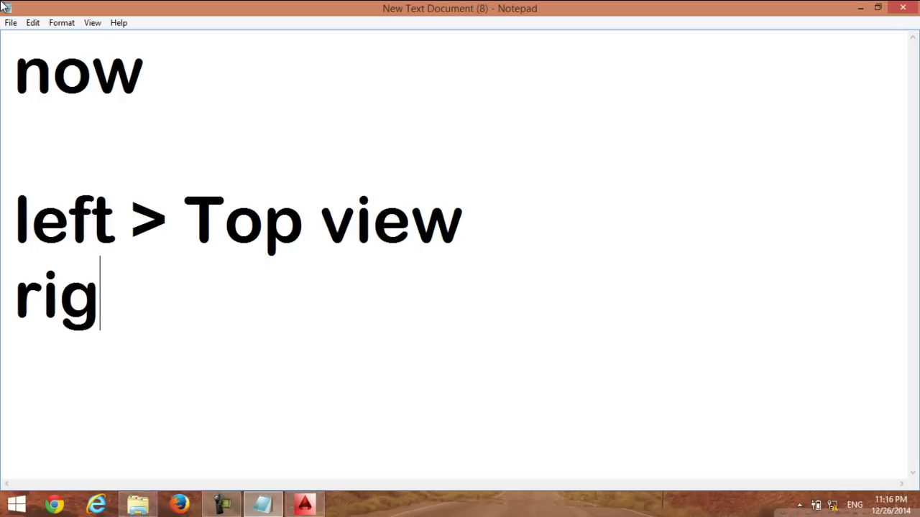
{"action": "type", "text": "ht > "}
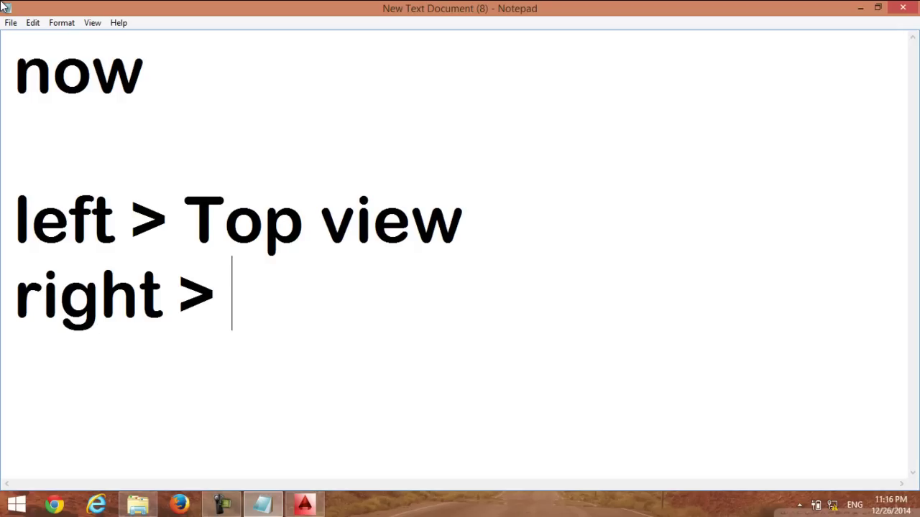
{"action": "type", "text": "sw iso"}
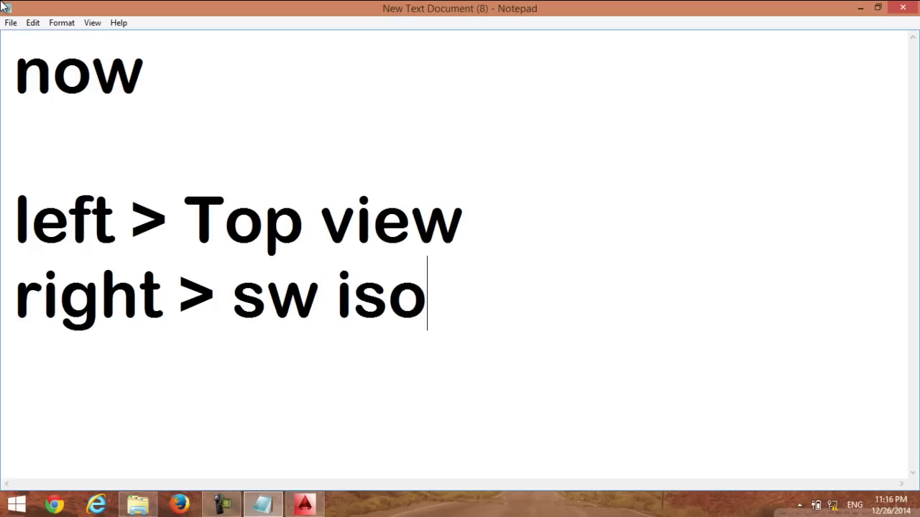
{"action": "type", "text": "metric"}
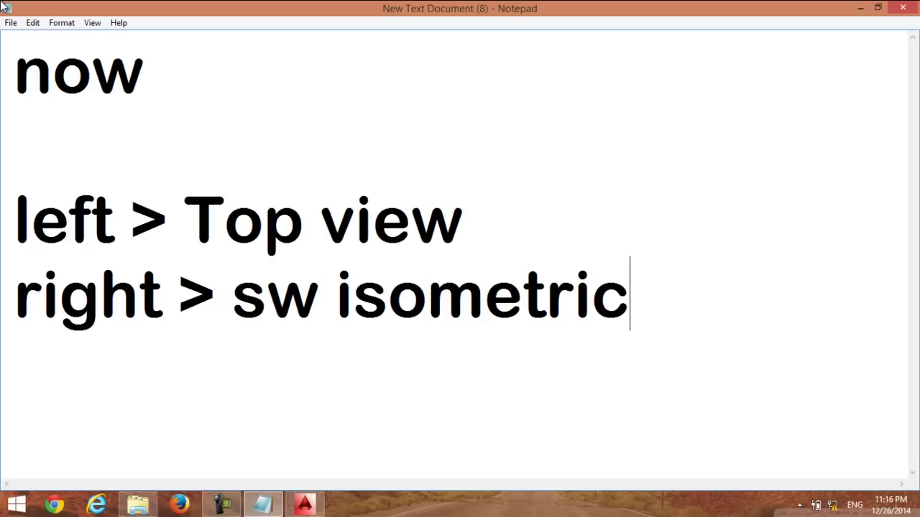
{"action": "left_click", "coordinate": [860, 7]}
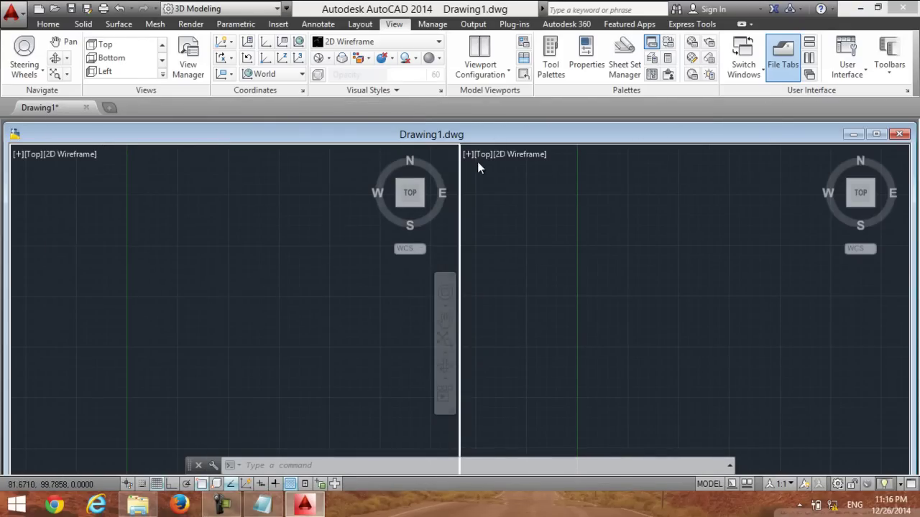
Set the left viewport to Top and the right to SW Isometric, then reselect the notes text
{"action": "left_click", "coordinate": [30, 155]}
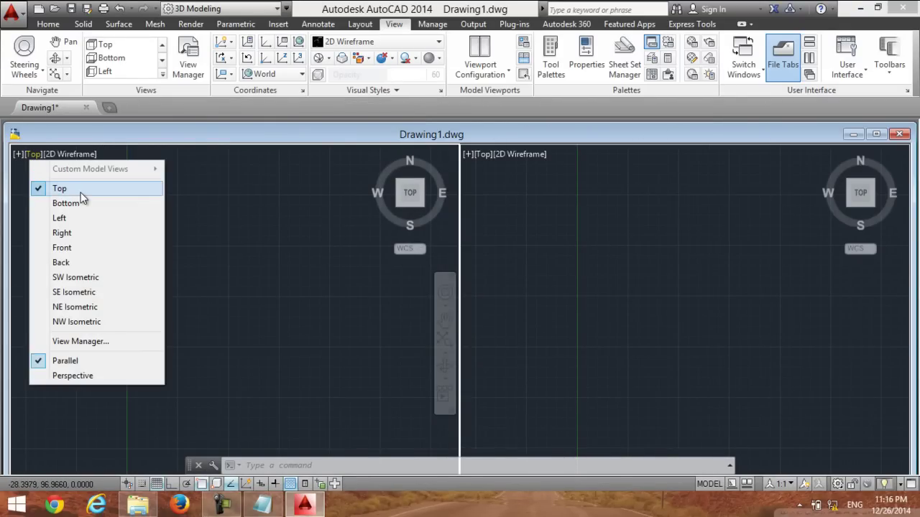
{"action": "left_click", "coordinate": [81, 192]}
{"action": "left_click", "coordinate": [473, 155]}
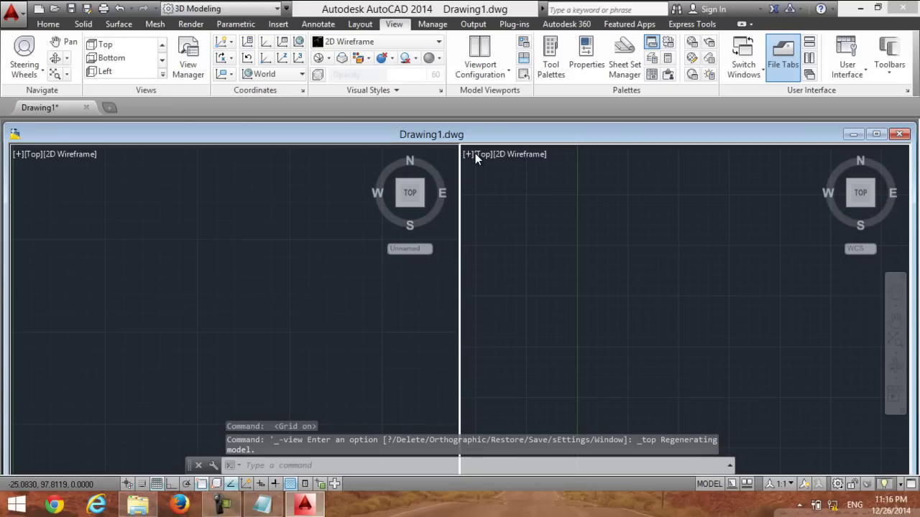
{"action": "left_click", "coordinate": [482, 155]}
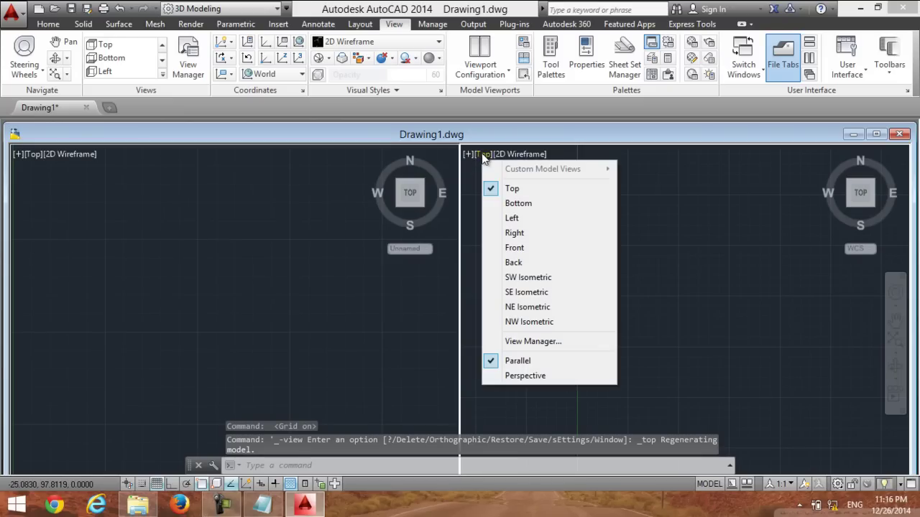
{"action": "left_click", "coordinate": [534, 284]}
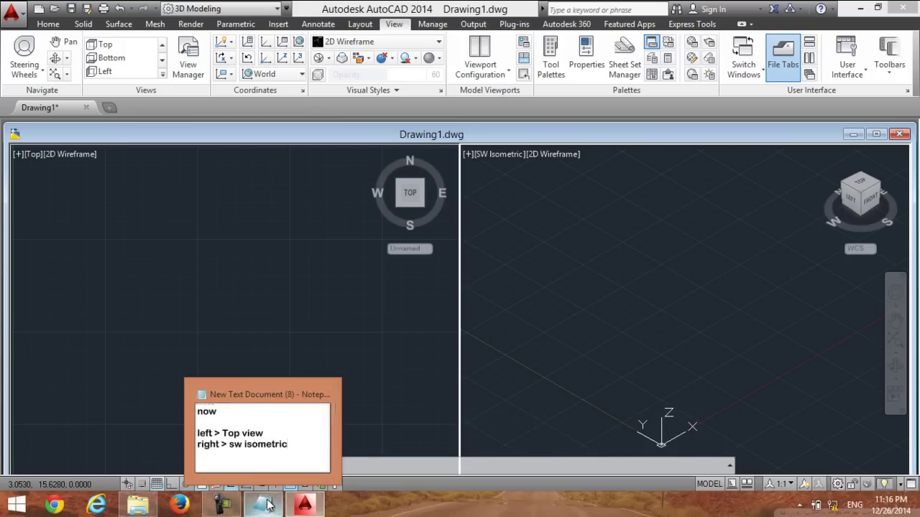
{"action": "left_click", "coordinate": [258, 457]}
{"action": "mouse_move", "coordinate": [669, 294]}
{"action": "left_mouse_down"}
{"action": "mouse_move", "coordinate": [193, 126]}
{"action": "mouse_move", "coordinate": [3, 6]}
{"action": "left_mouse_up"}
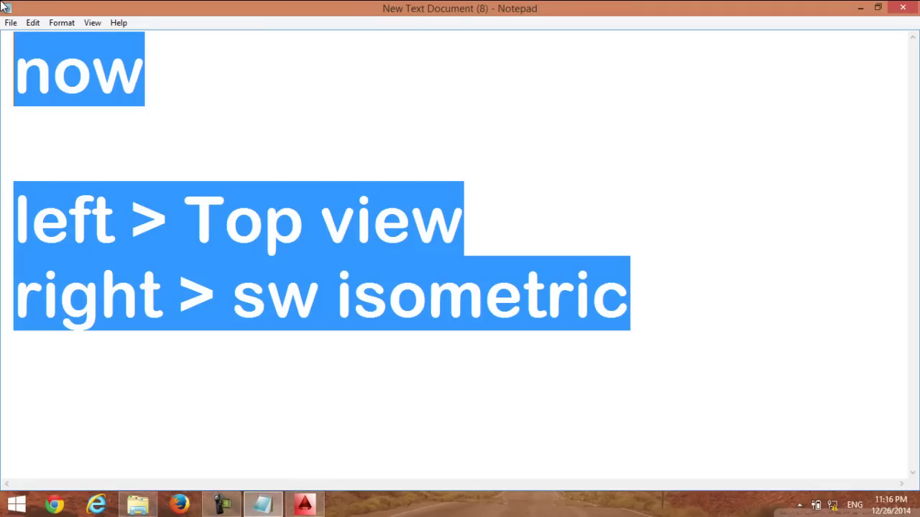
Write 'nowgo to rectangle and start drawing' and 'home> rectangle' in the notes, then minimize Notepad
{"action": "type", "text": "n"}
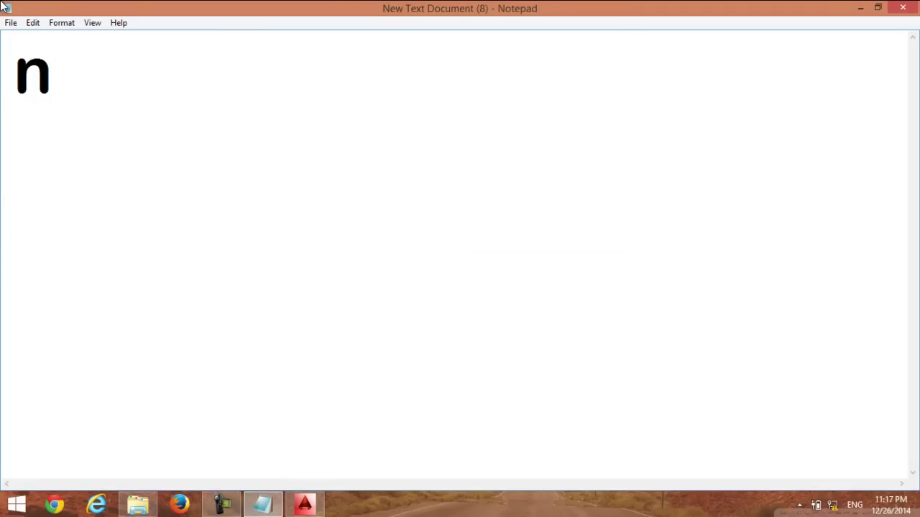
{"action": "type", "text": "ow"}
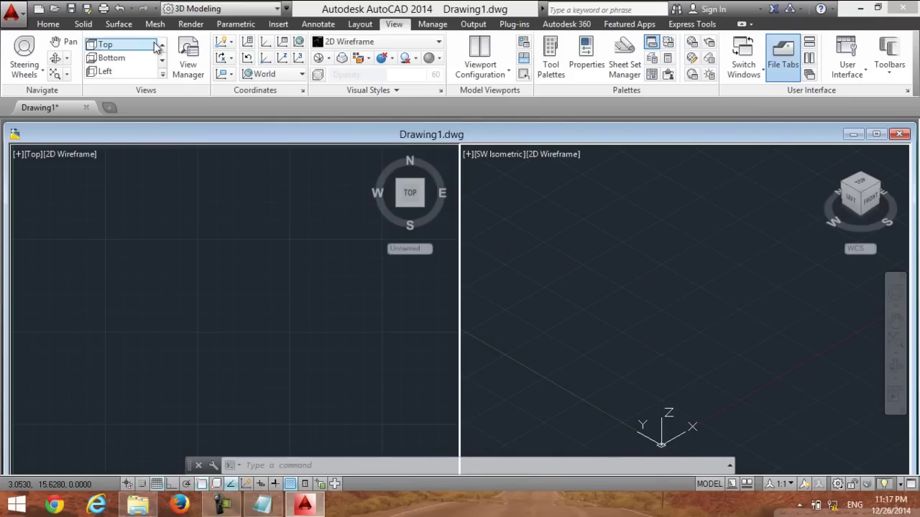
{"action": "left_click", "coordinate": [48, 24]}
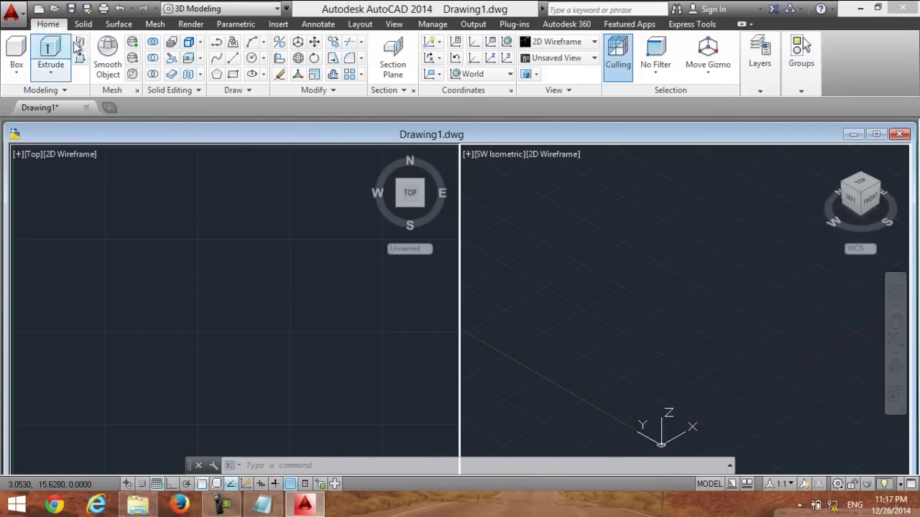
{"action": "left_click", "coordinate": [866, 6]}
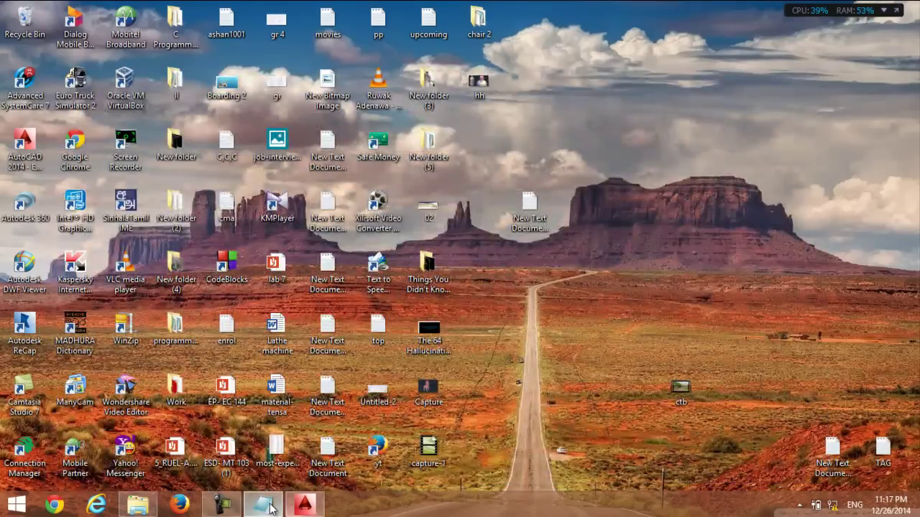
{"action": "left_click", "coordinate": [332, 418]}
{"action": "type", "text": "go"}
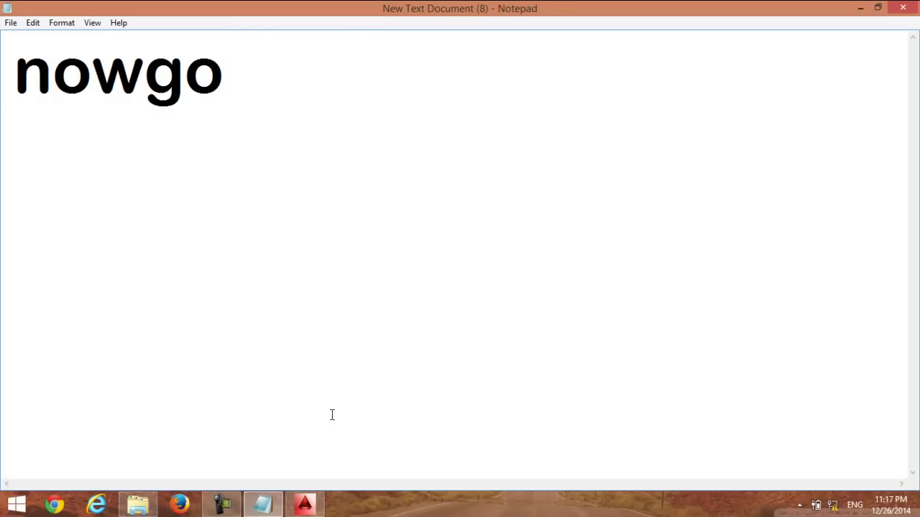
{"action": "type", "text": " to re"}
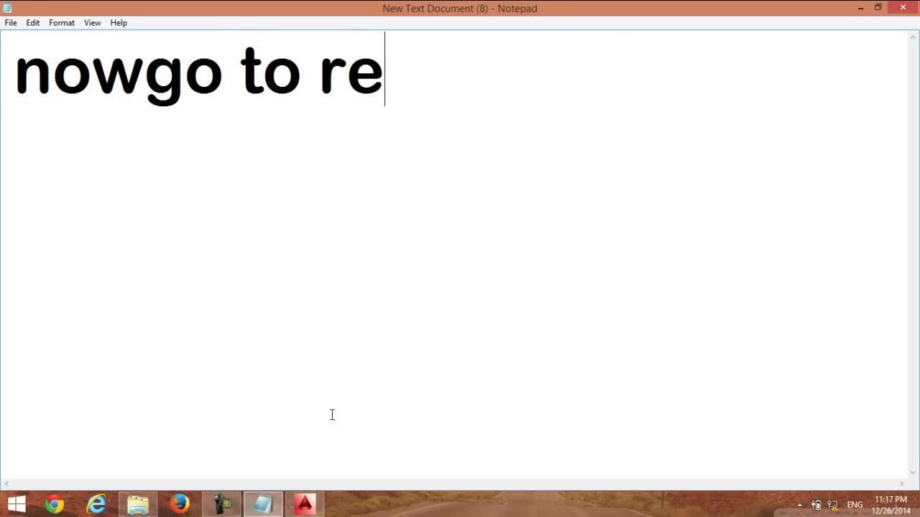
{"action": "type", "text": "ctang"}
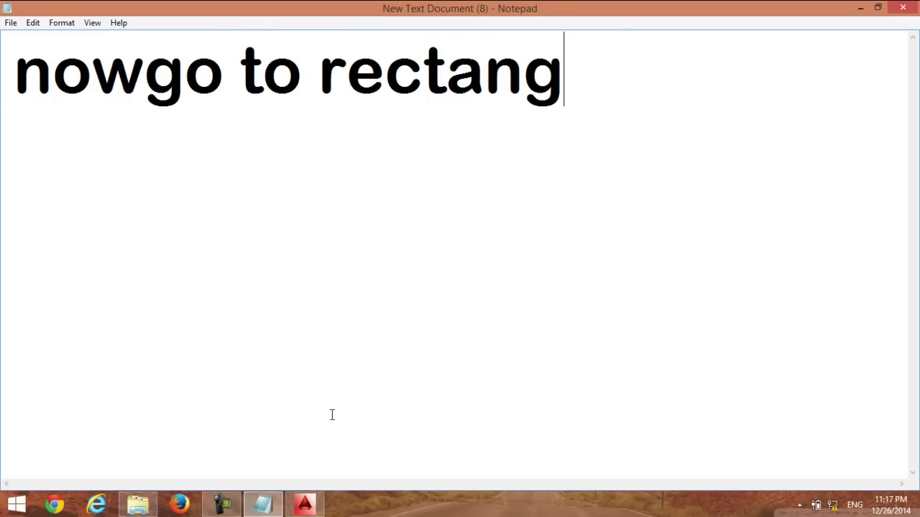
{"action": "type", "text": "le and"}
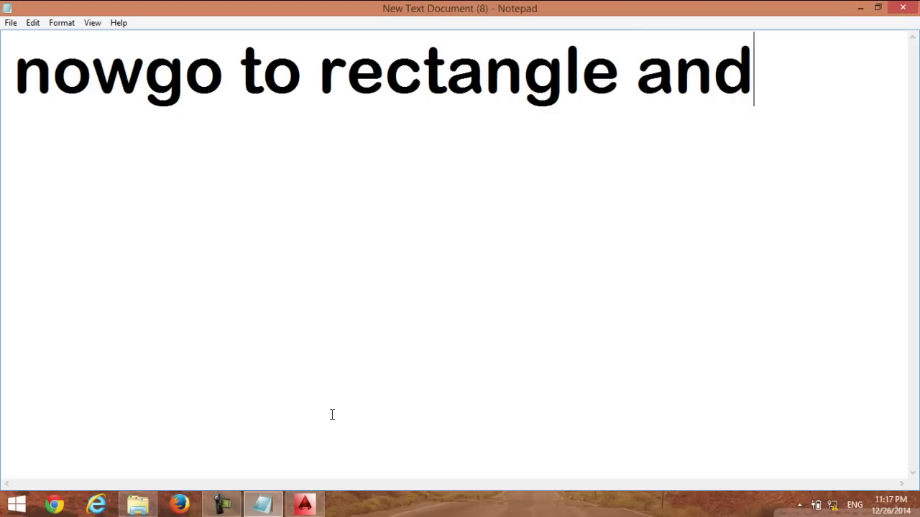
{"action": "key", "text": "Return"}
{"action": "type", "text": "start "}
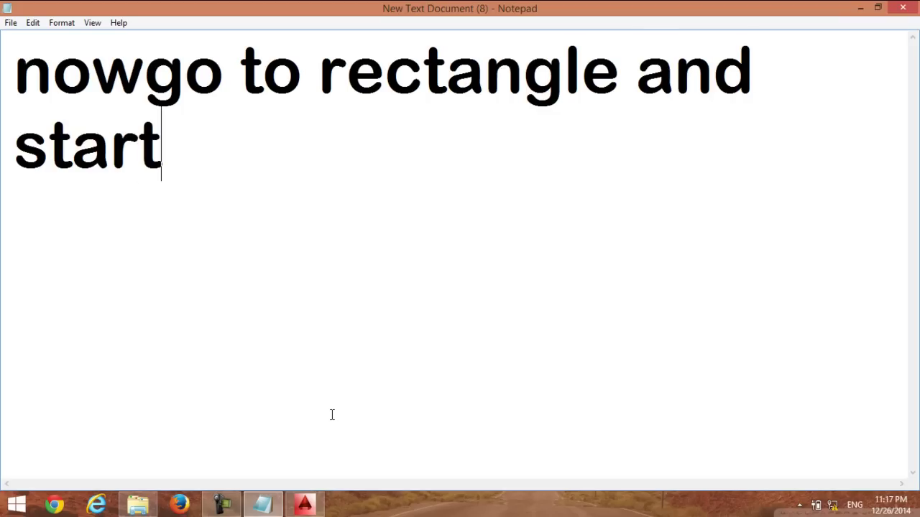
{"action": "type", "text": "draw"}
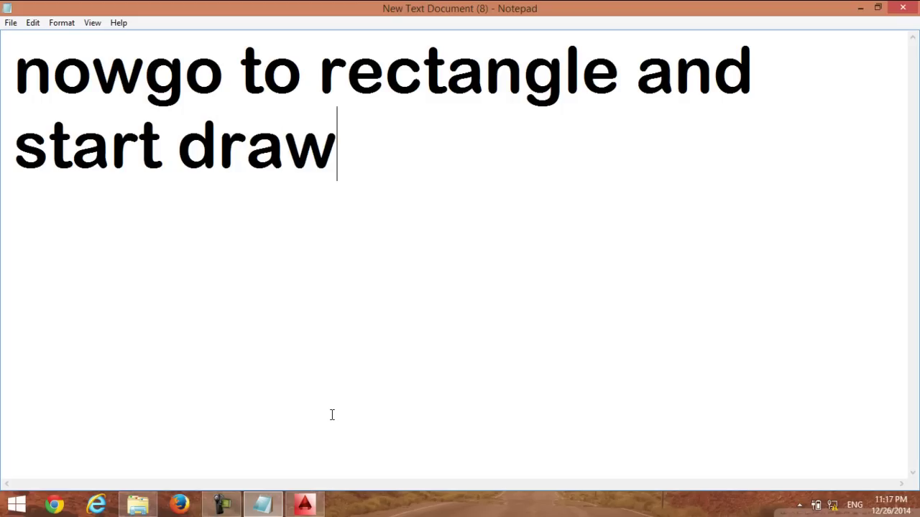
{"action": "type", "text": "ing"}
{"action": "key", "text": "Return"}
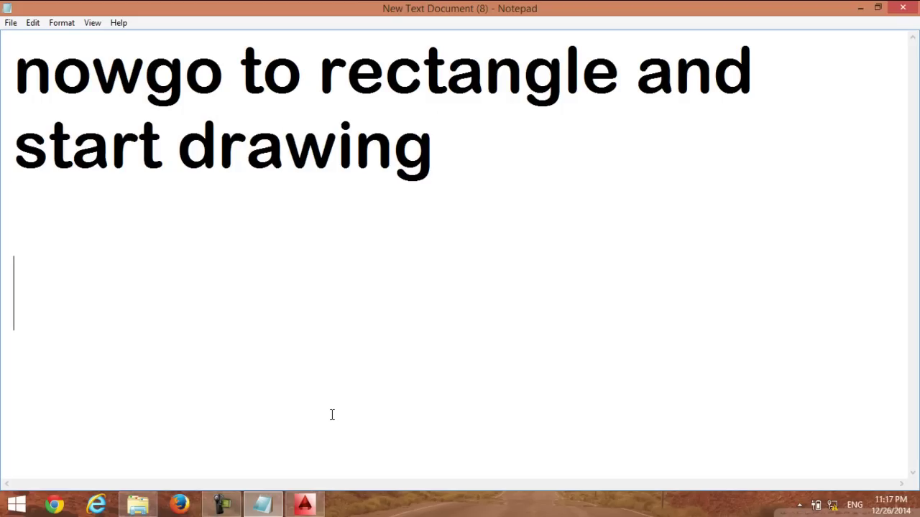
{"action": "type", "text": "ho"}
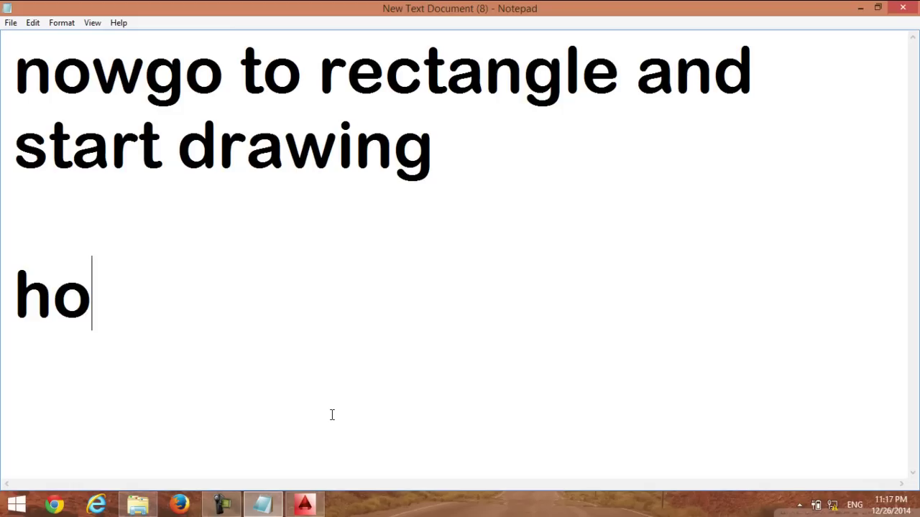
{"action": "type", "text": "me> r"}
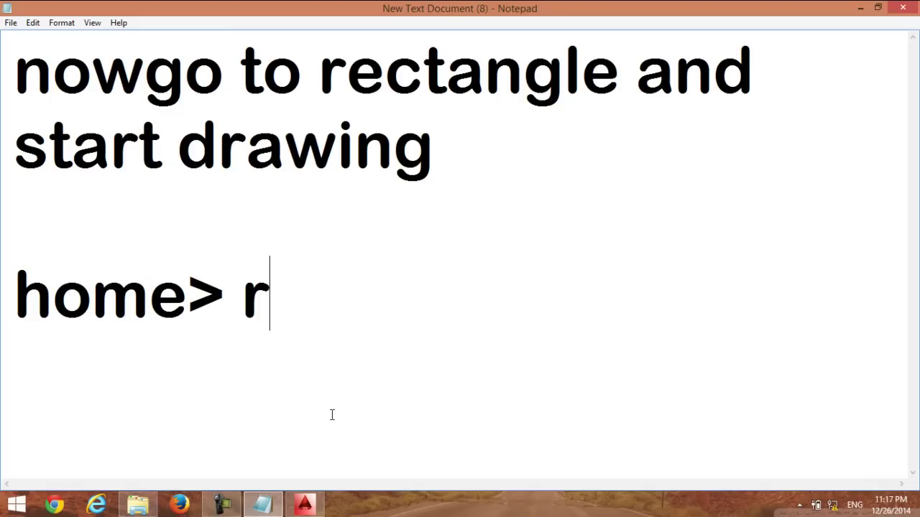
{"action": "type", "text": "ectan"}
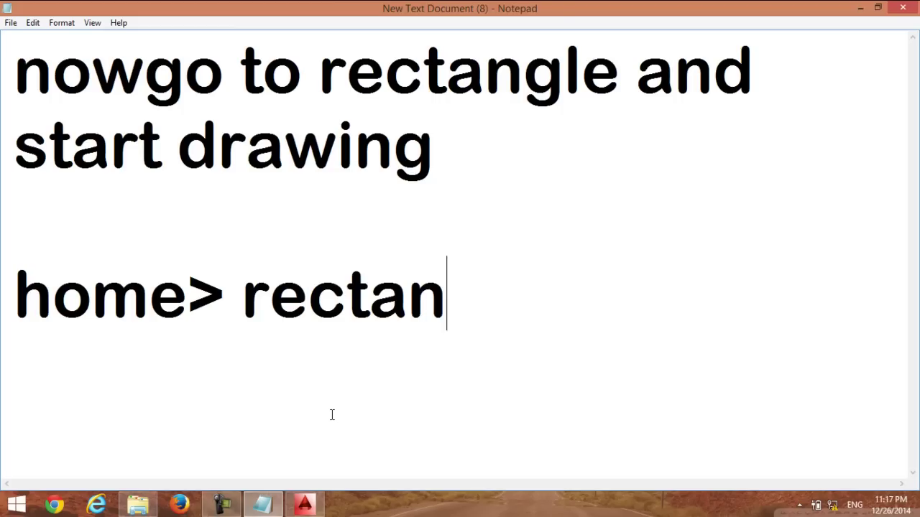
{"action": "type", "text": "gle"}
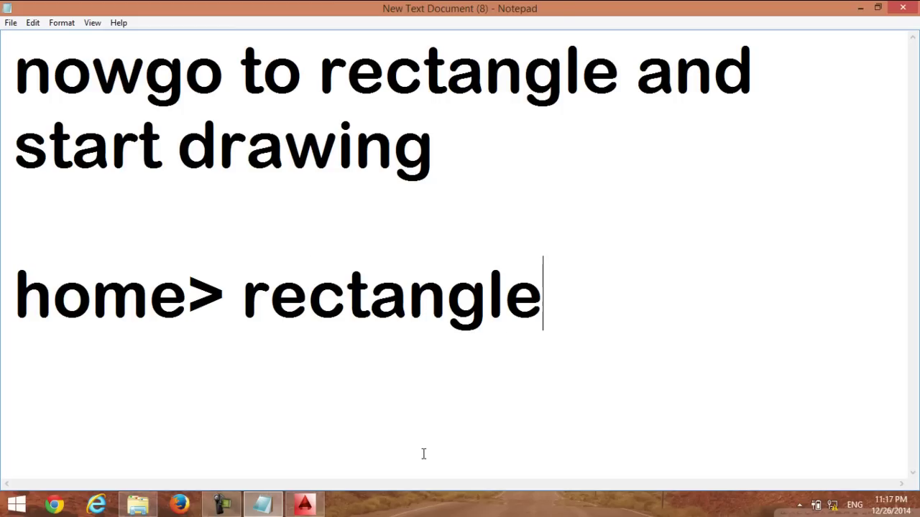
{"action": "left_click", "coordinate": [860, 8]}
Draw a square with the Rectangle tool by picking two opposite corners in the Top viewport
{"action": "left_click", "coordinate": [304, 505]}
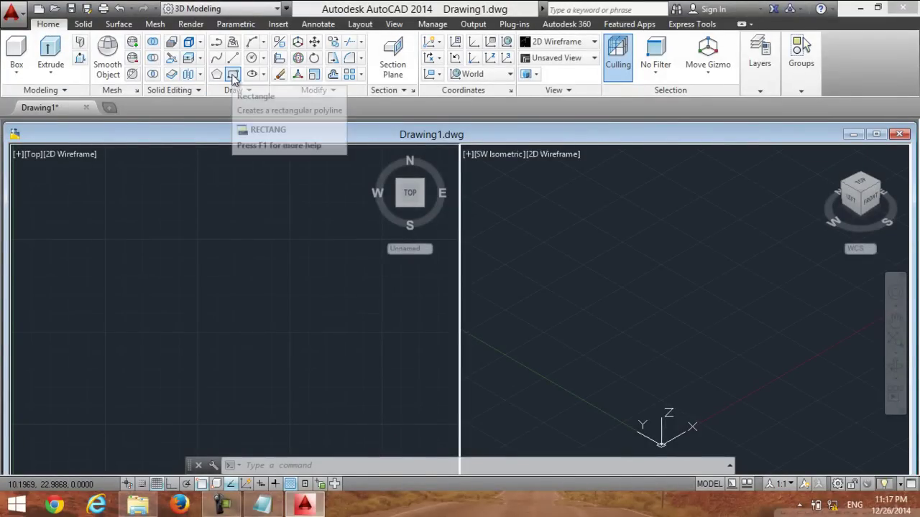
{"action": "left_click", "coordinate": [233, 74]}
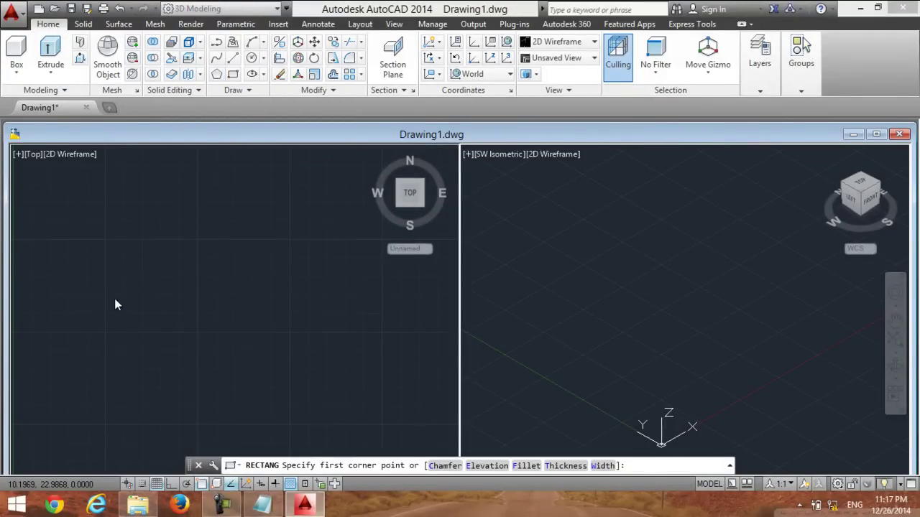
{"action": "left_click", "coordinate": [169, 279]}
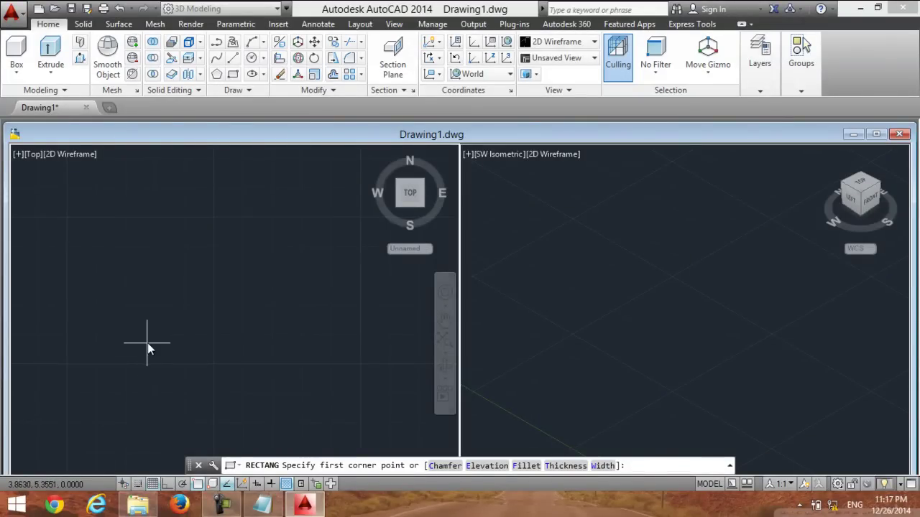
{"action": "scroll", "coordinate": [161, 230], "scroll_direction": "up", "scroll_amount": 1}
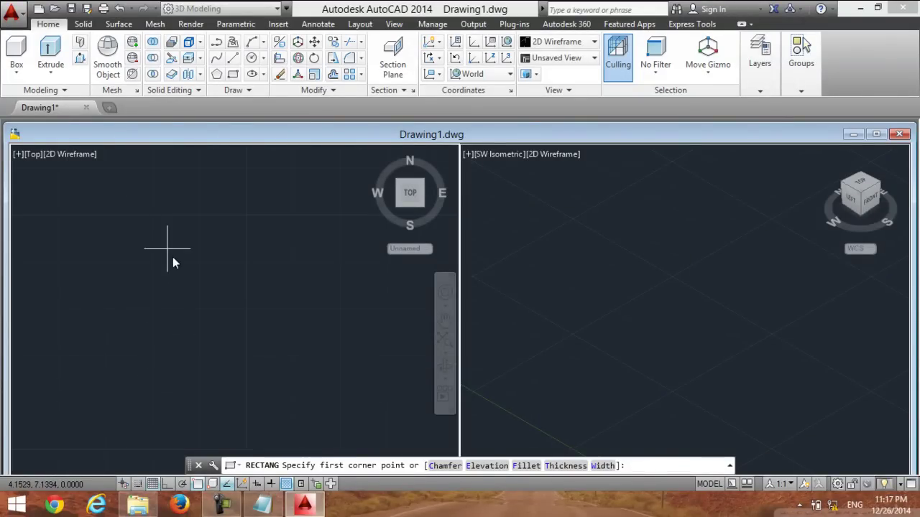
{"action": "left_click", "coordinate": [147, 211]}
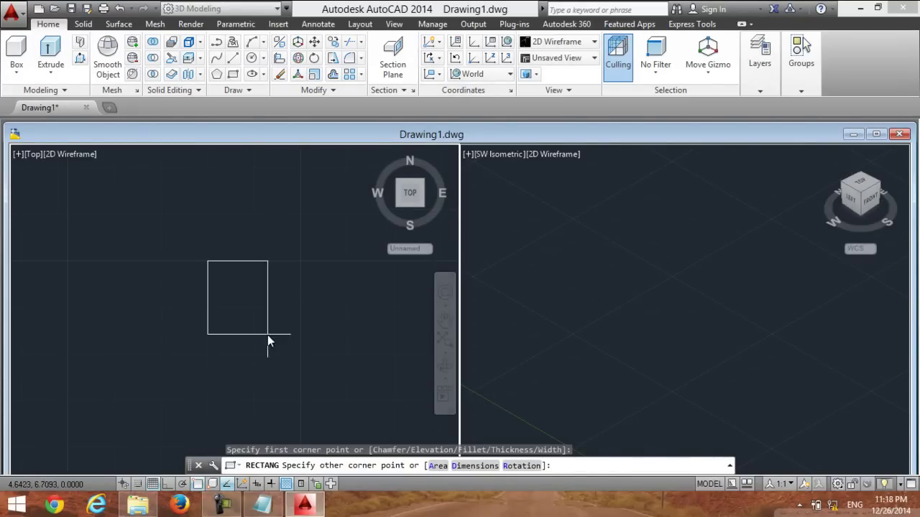
{"action": "scroll", "coordinate": [284, 360], "scroll_direction": "up", "scroll_amount": 3}
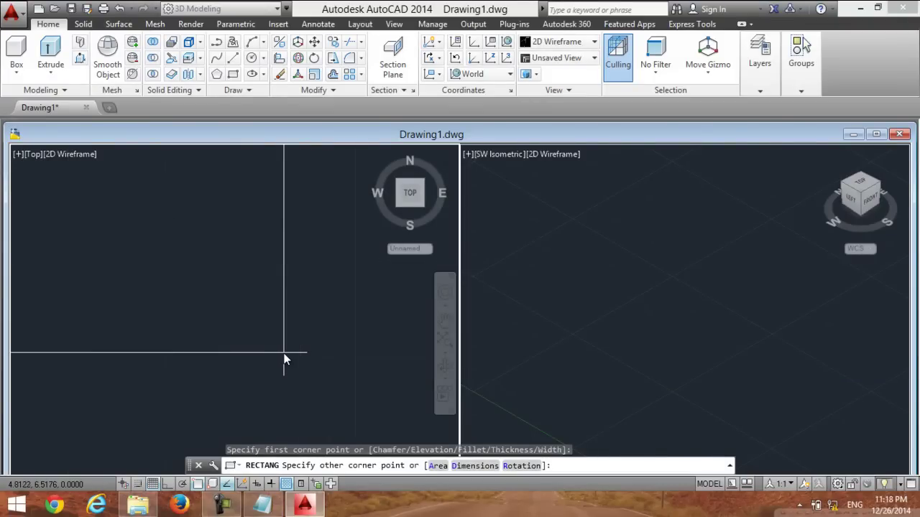
{"action": "left_click", "coordinate": [355, 361]}
{"action": "scroll", "coordinate": [311, 318], "scroll_direction": "down", "scroll_amount": 3}
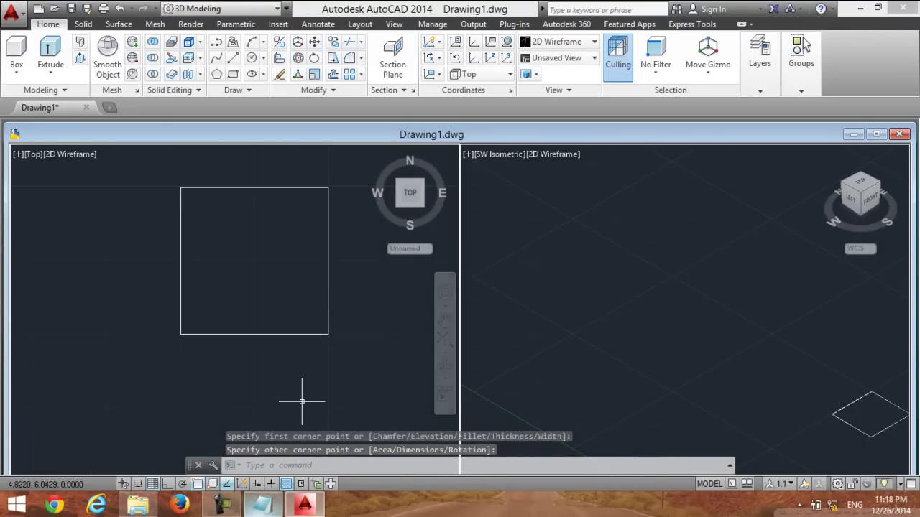
Overwrite the Notepad text with 'now click on circle' and minimize it
{"action": "left_click", "coordinate": [263, 505]}
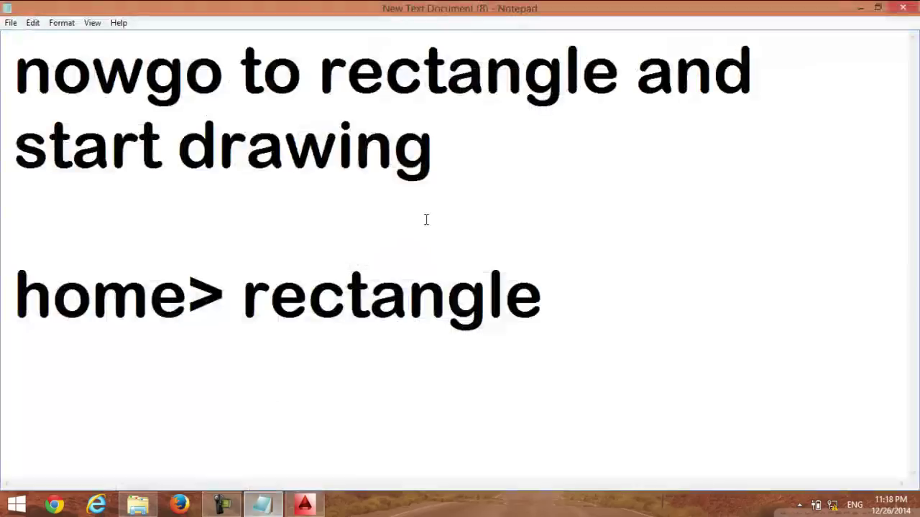
{"action": "left_click_drag", "start_coordinate": [612, 324], "coordinate": [4, 6]}
{"action": "type", "text": "n"}
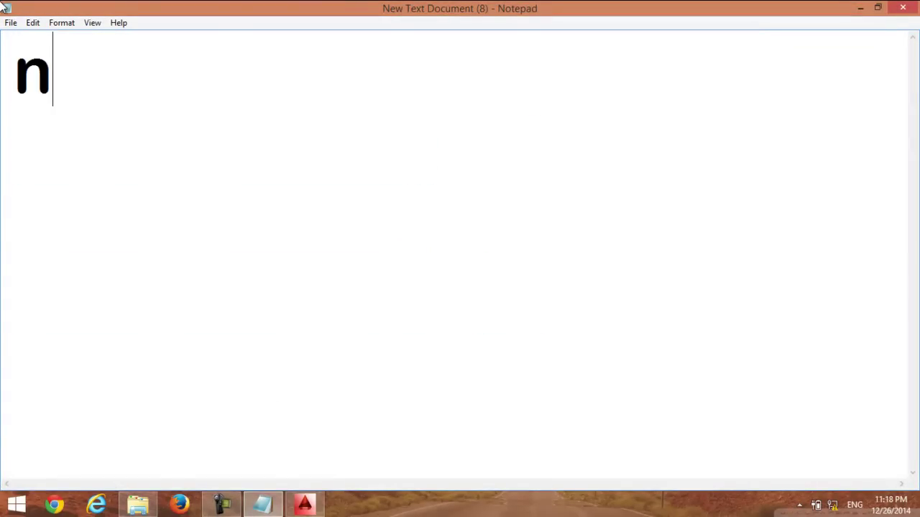
{"action": "type", "text": "ow click on cir"}
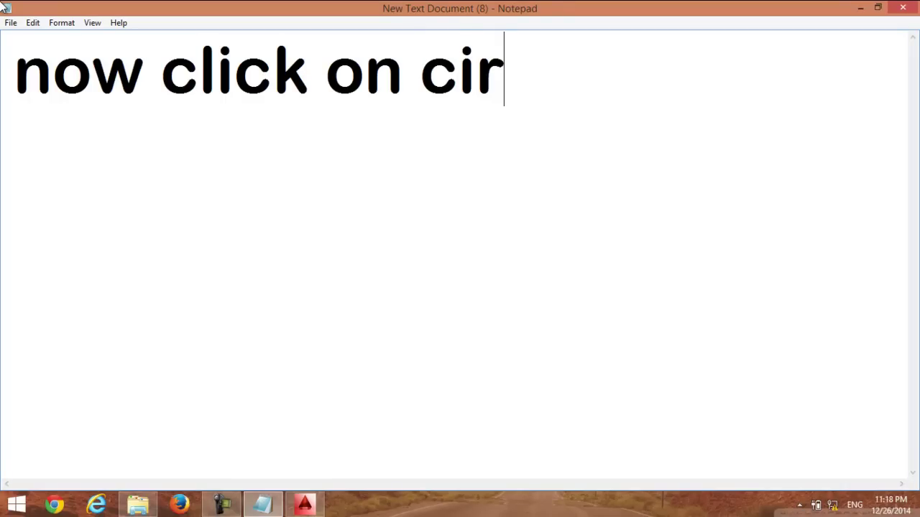
{"action": "type", "text": "cle"}
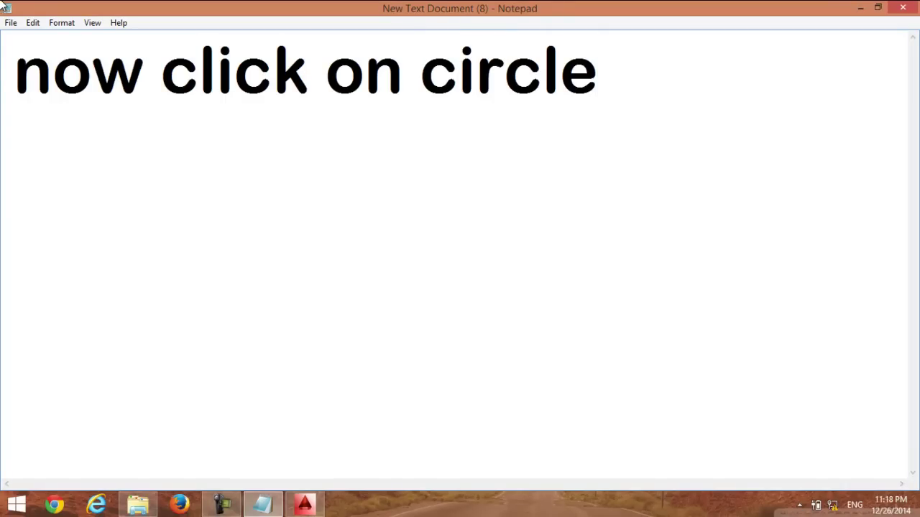
{"action": "left_click", "coordinate": [860, 8]}
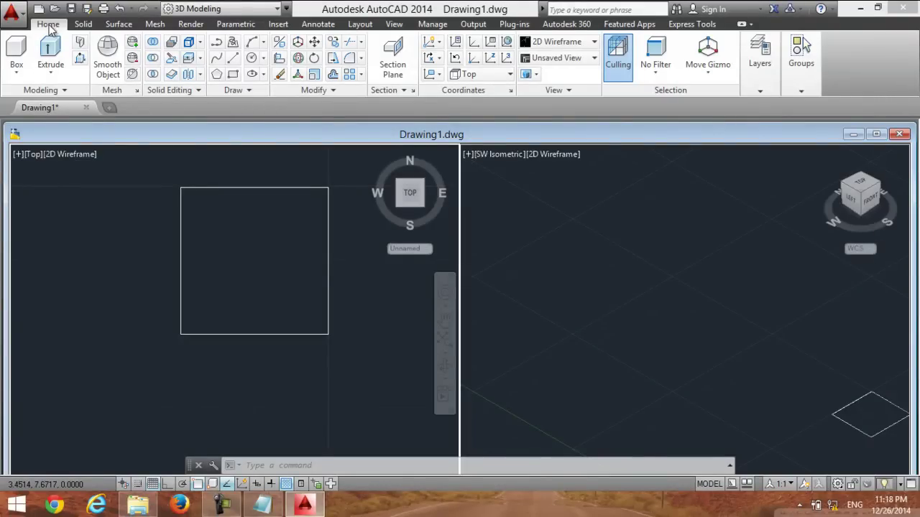
Draw a Center, Radius circle inside the square near its centre, then switch to the Notepad notes
{"action": "left_click", "coordinate": [263, 60]}
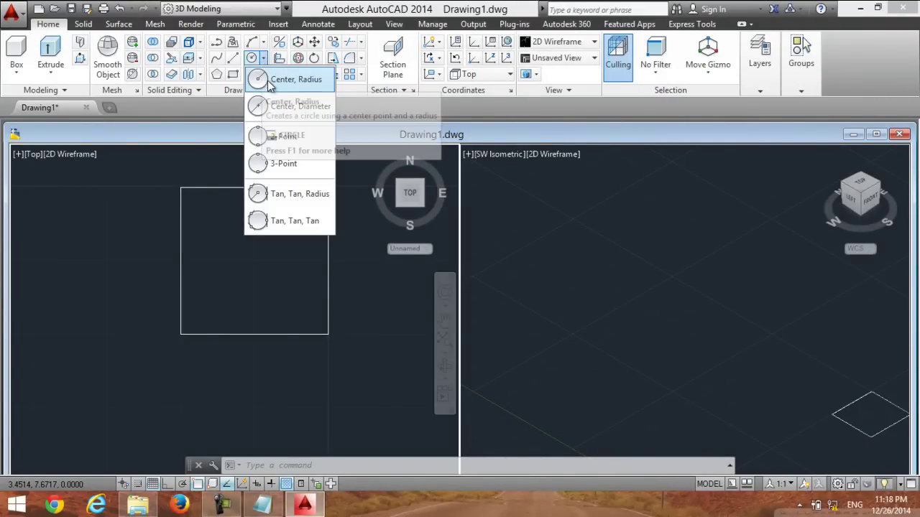
{"action": "left_click", "coordinate": [274, 84]}
{"action": "scroll", "coordinate": [253, 232], "scroll_direction": "up", "scroll_amount": 3}
{"action": "scroll", "coordinate": [240, 252], "scroll_direction": "up", "scroll_amount": 2}
{"action": "scroll", "coordinate": [245, 236], "scroll_direction": "down", "scroll_amount": 3}
{"action": "scroll", "coordinate": [245, 233], "scroll_direction": "up", "scroll_amount": 2}
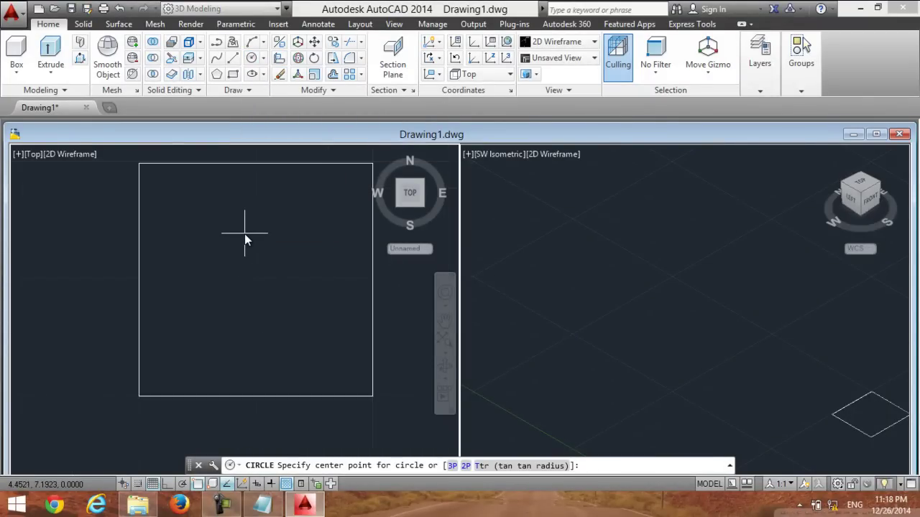
{"action": "left_click", "coordinate": [264, 59]}
{"action": "left_click", "coordinate": [265, 60]}
{"action": "scroll", "coordinate": [277, 263], "scroll_direction": "up", "scroll_amount": 3}
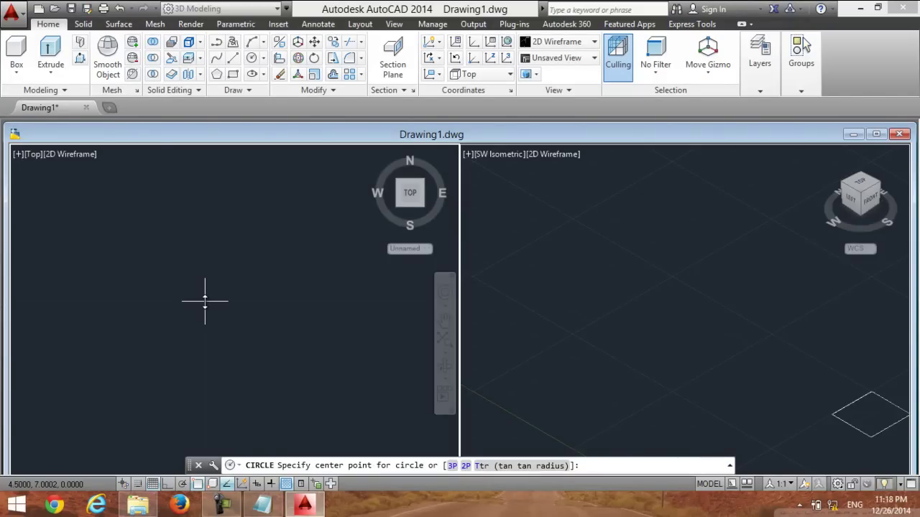
{"action": "left_click", "coordinate": [205, 302]}
{"action": "scroll", "coordinate": [220, 335], "scroll_direction": "down", "scroll_amount": 3}
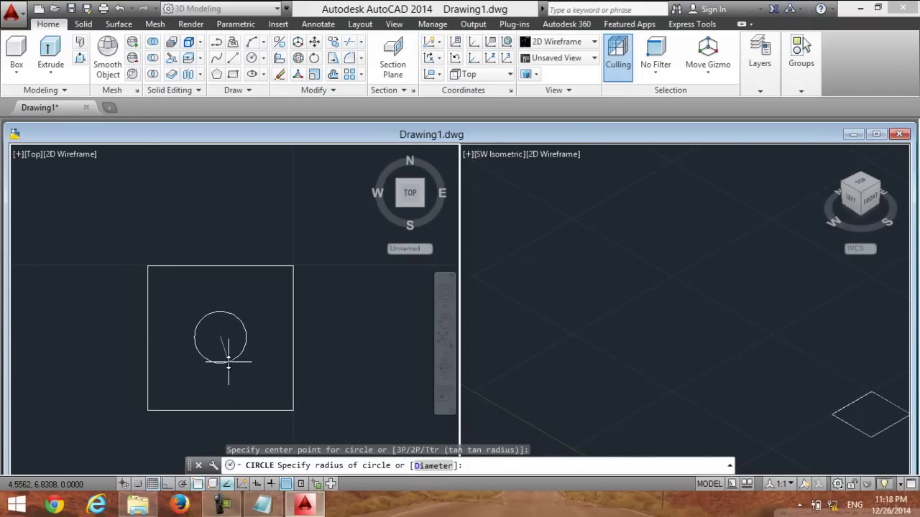
{"action": "left_click", "coordinate": [228, 361]}
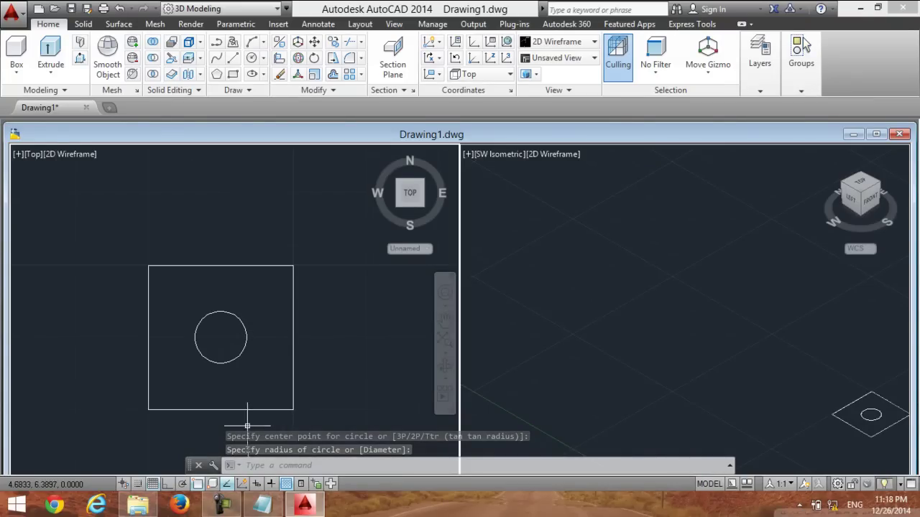
{"action": "left_click", "coordinate": [263, 505]}
{"action": "left_click", "coordinate": [263, 506]}
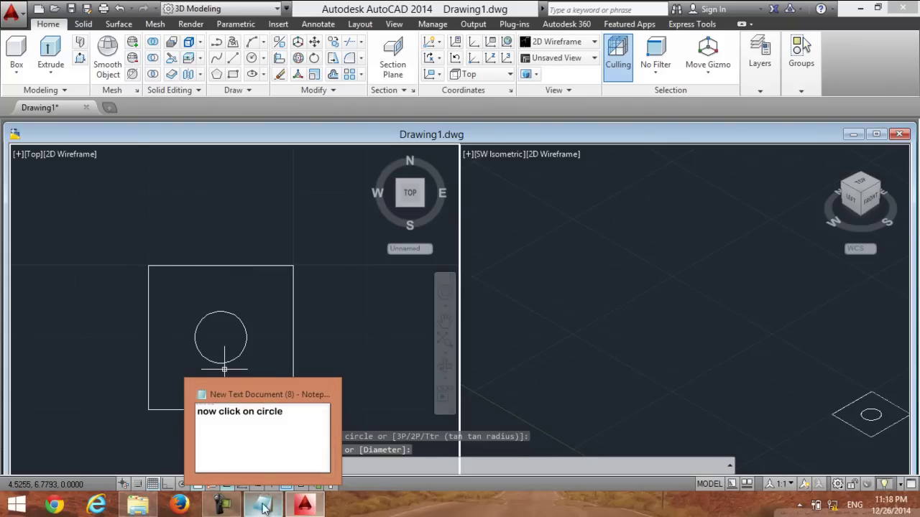
Replace the note text with 'now go to front view in' and 'left side' on two lines
{"action": "left_click", "coordinate": [263, 506]}
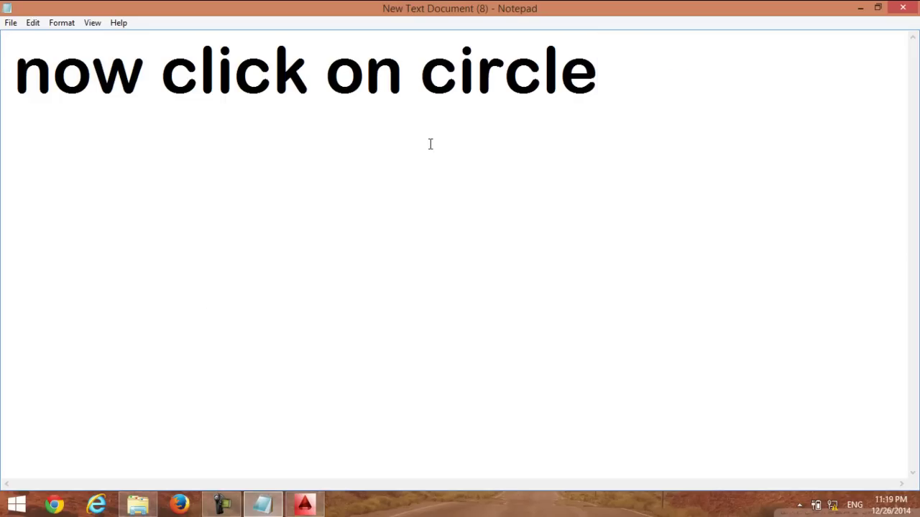
{"action": "left_click_drag", "start_coordinate": [627, 77], "coordinate": [3, 49]}
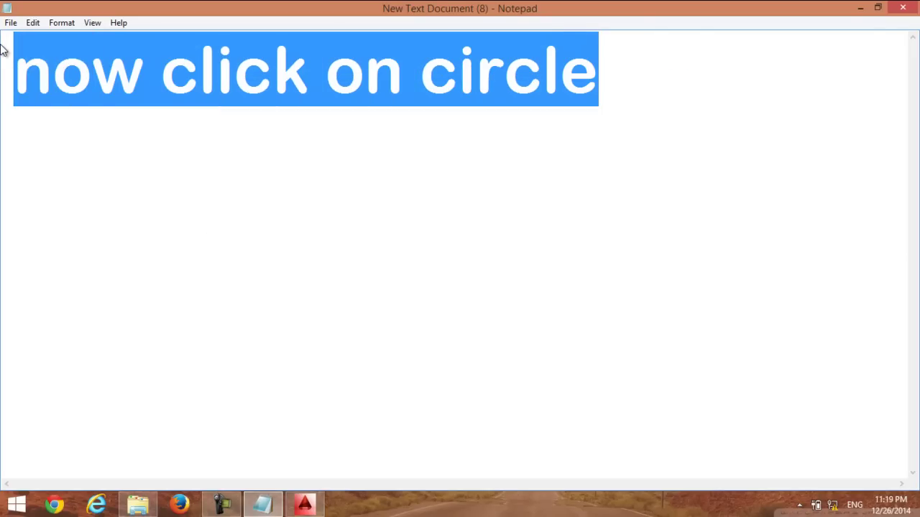
{"action": "type", "text": "now go"}
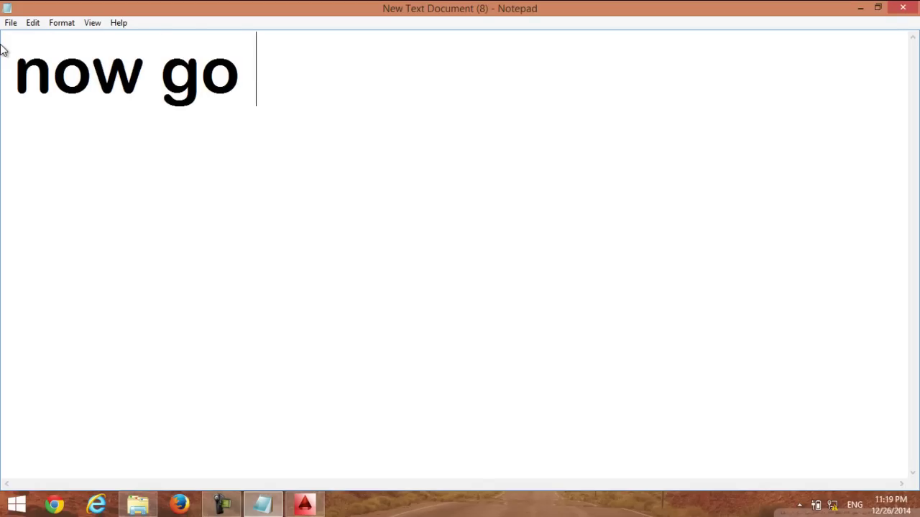
{"action": "type", "text": " to front "}
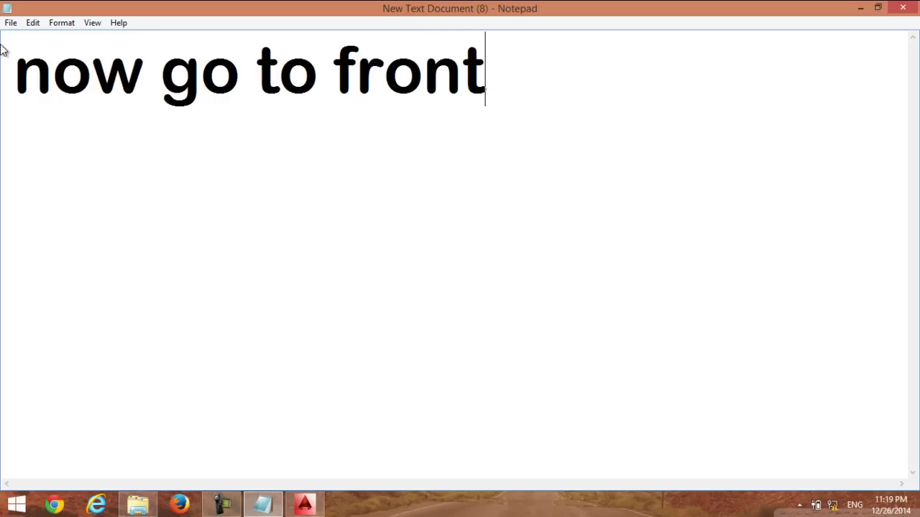
{"action": "type", "text": "view"}
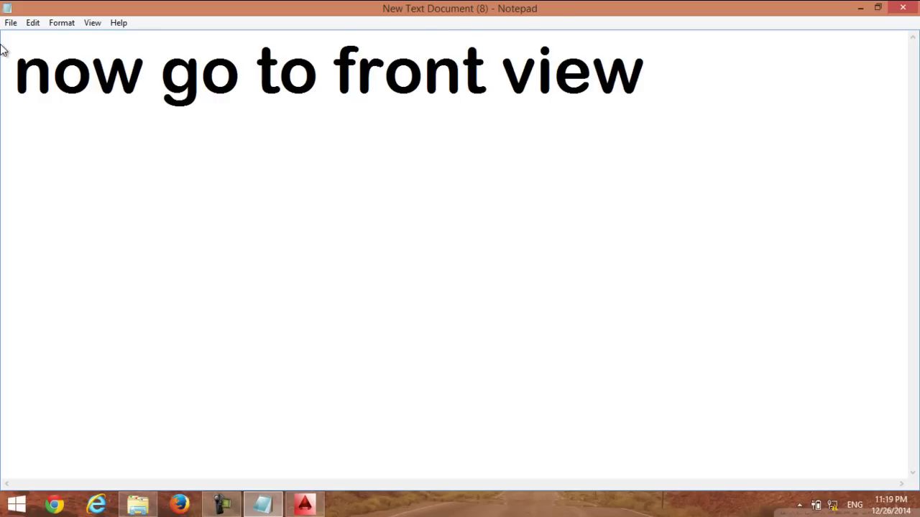
{"action": "type", "text": " in"}
{"action": "key", "text": "Return"}
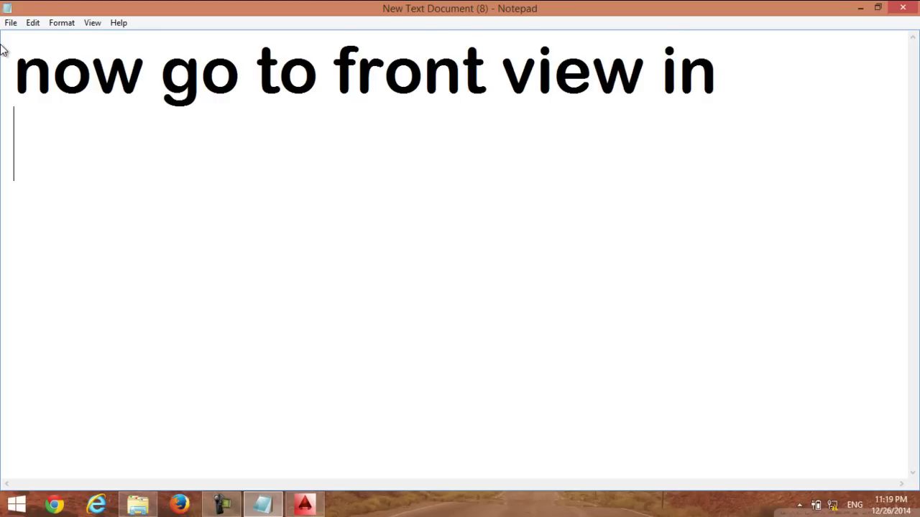
{"action": "type", "text": "lef"}
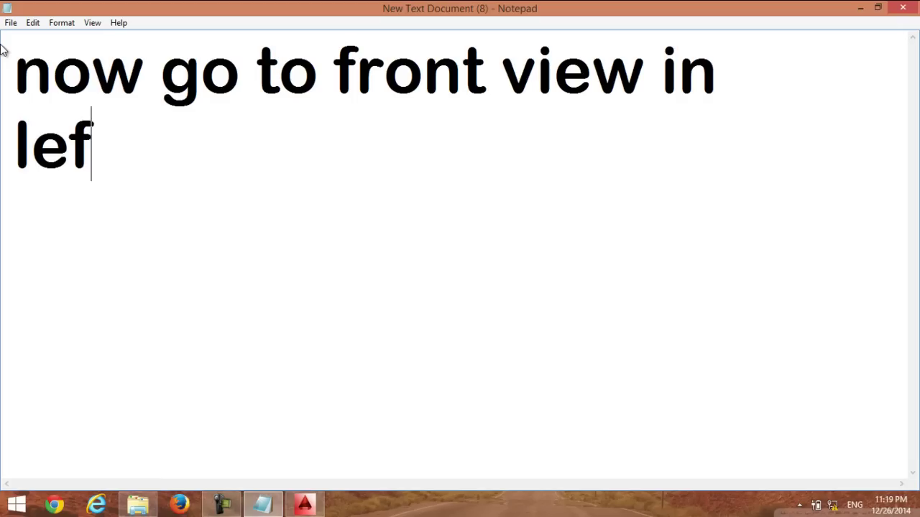
{"action": "type", "text": "t side"}
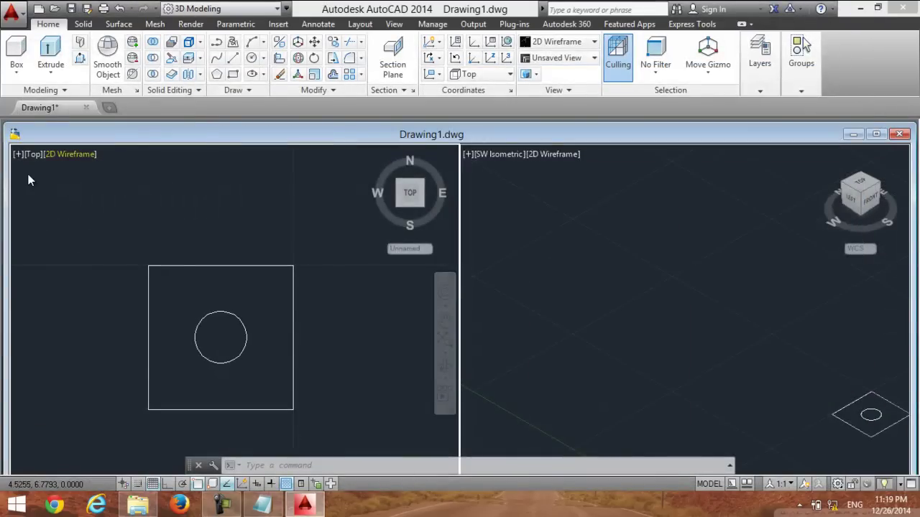
Switch the left viewport from Top to the Front view, where the square shows edge-on
{"action": "left_click", "coordinate": [26, 158]}
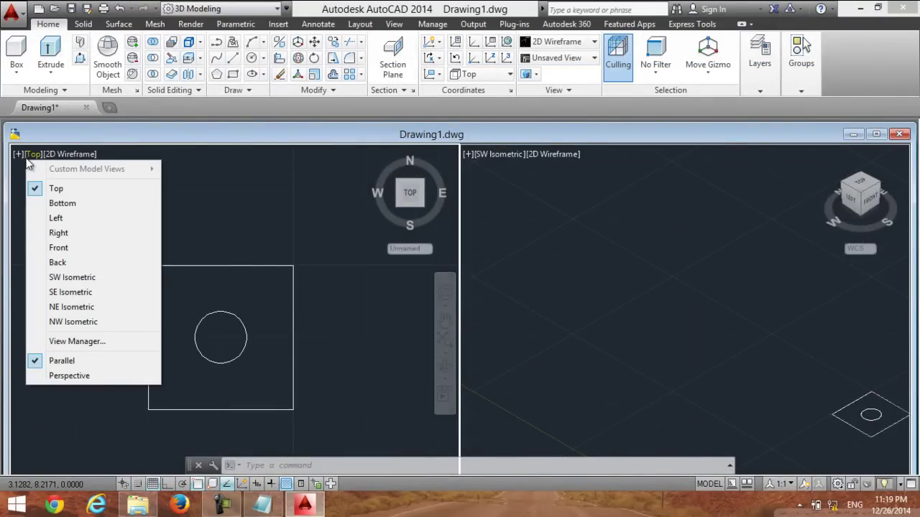
{"action": "left_click", "coordinate": [97, 249]}
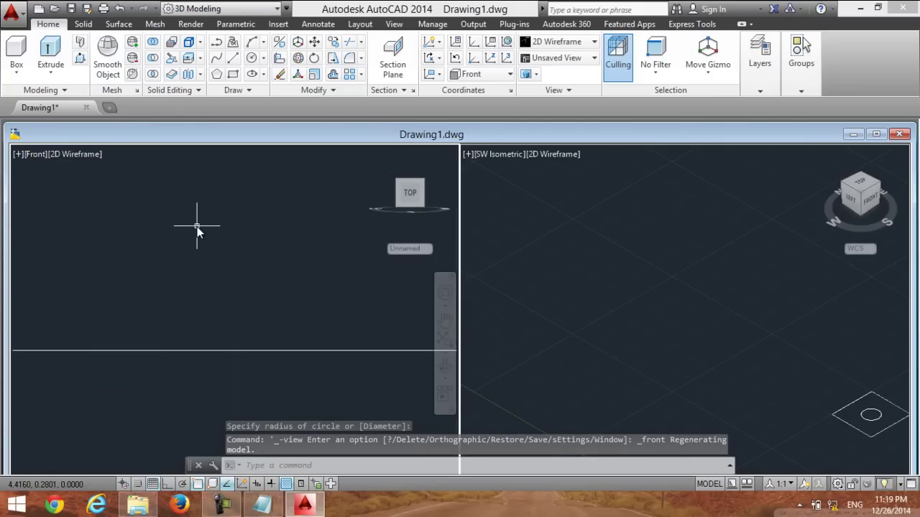
{"action": "scroll", "coordinate": [197, 226], "scroll_direction": "down", "scroll_amount": 2}
{"action": "scroll", "coordinate": [260, 248], "scroll_direction": "down", "scroll_amount": 2}
{"action": "scroll", "coordinate": [255, 250], "scroll_direction": "up", "scroll_amount": 1}
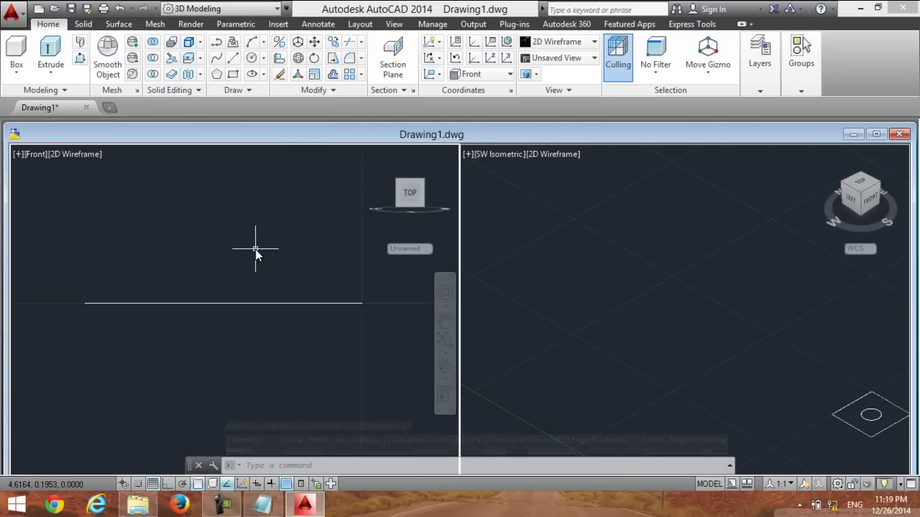
{"action": "scroll", "coordinate": [270, 287], "scroll_direction": "up", "scroll_amount": 1}
{"action": "scroll", "coordinate": [269, 287], "scroll_direction": "down", "scroll_amount": 1}
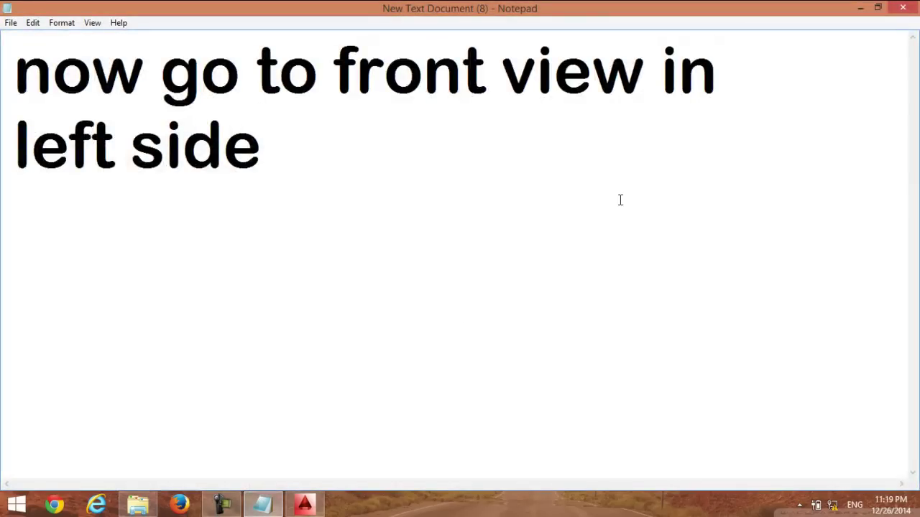
Replace the note with 'now select the line just follow me', correcting the typo
{"action": "left_click_drag", "start_coordinate": [618, 249], "coordinate": [2, 20]}
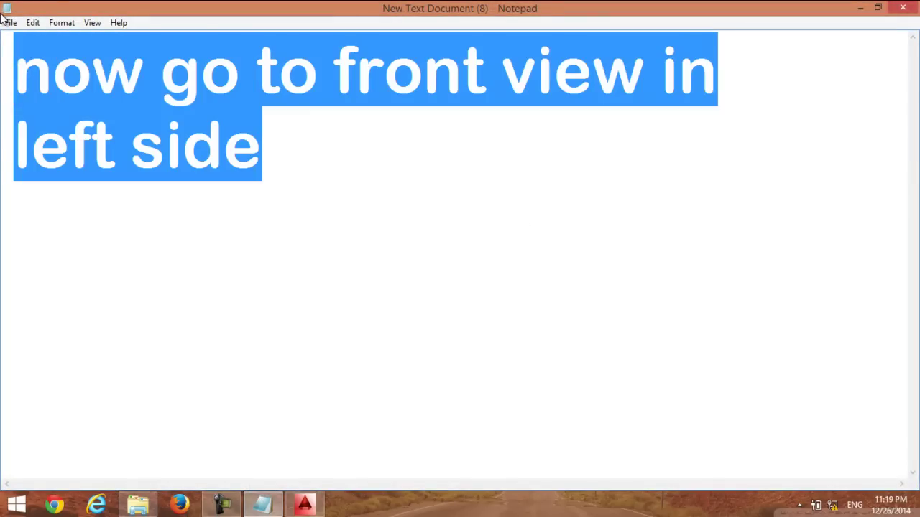
{"action": "type", "text": "now s"}
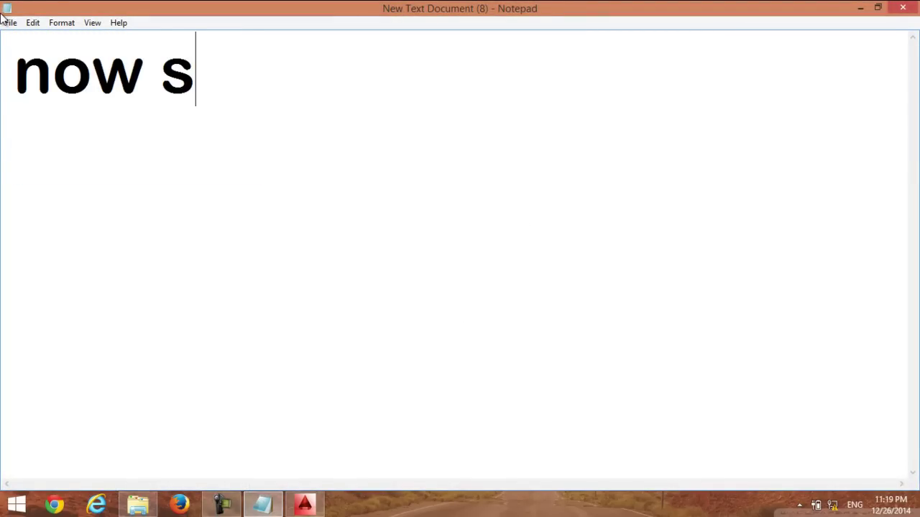
{"action": "type", "text": "electteh"}
{"action": "key", "text": "BackSpace"}
{"action": "key", "text": "BackSpace"}
{"action": "type", "text": "he "}
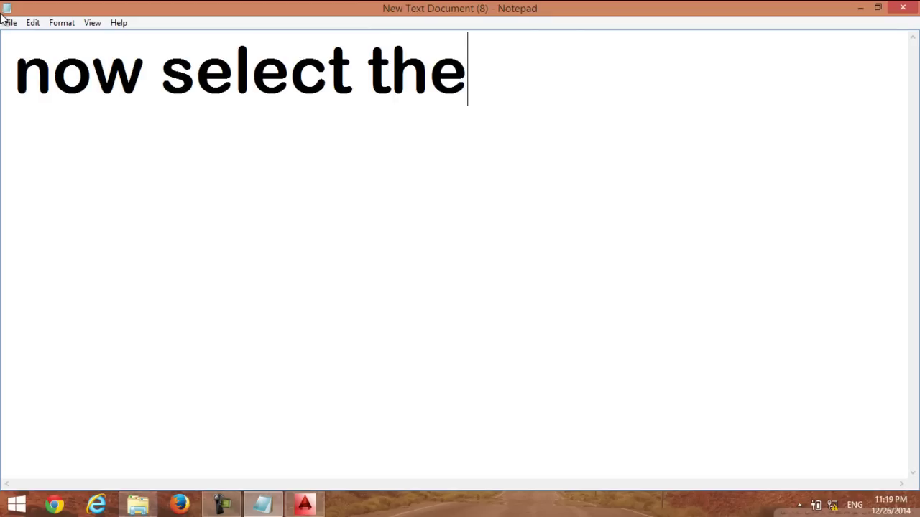
{"action": "type", "text": "line  "}
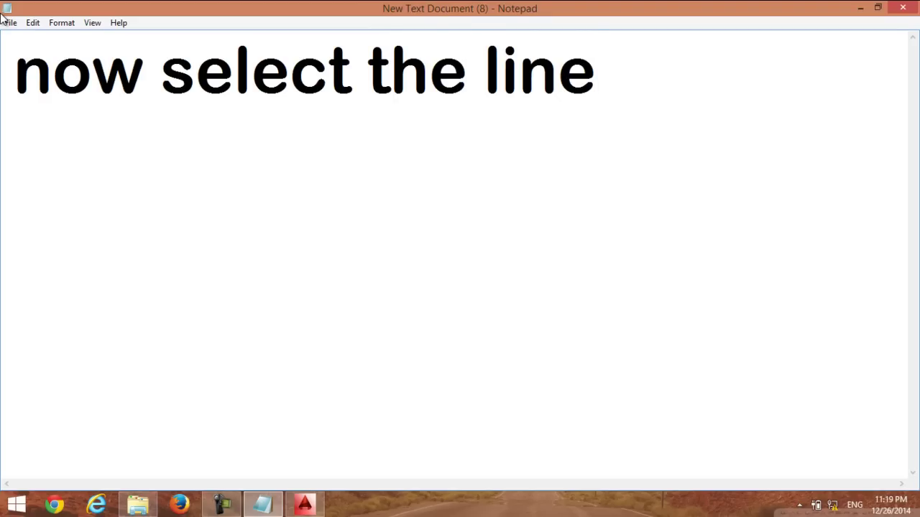
{"action": "type", "text": "just "}
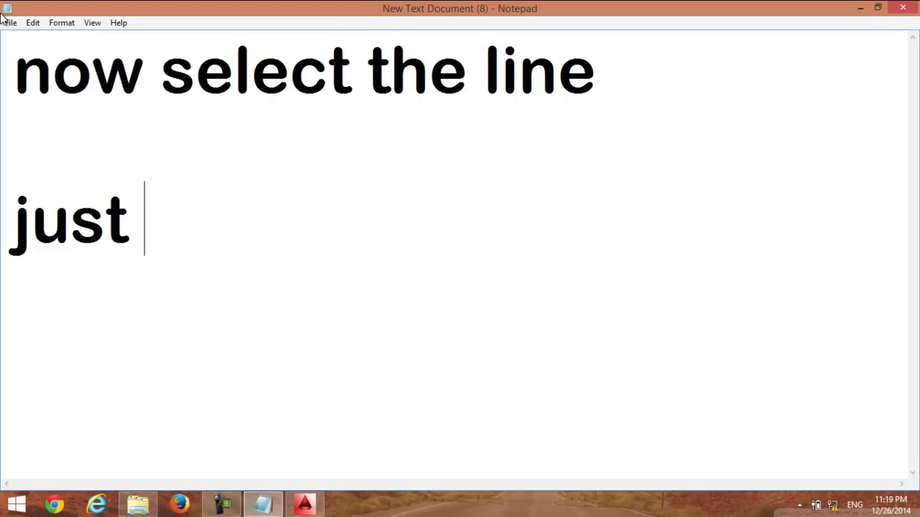
{"action": "type", "text": "follow me"}
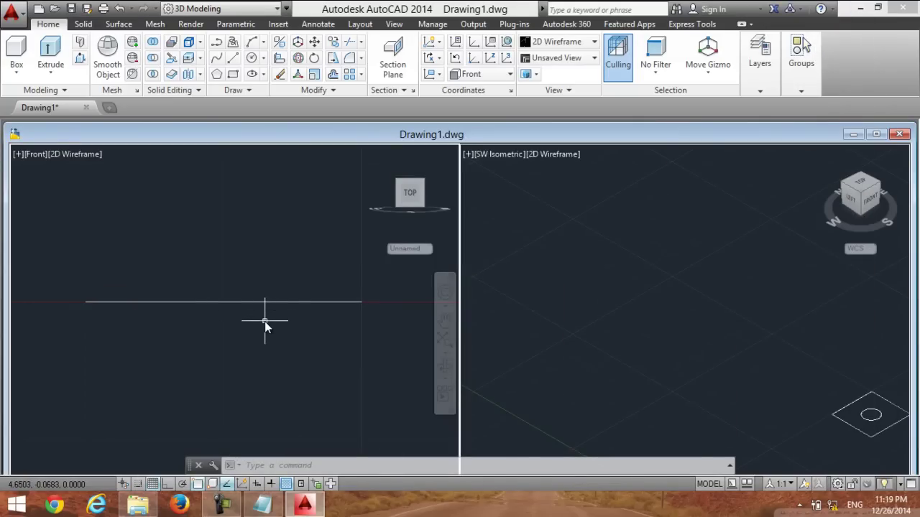
Drag the rectangle lower in the Front view, undoing the extra copy so only the lowered one remains
{"action": "left_click", "coordinate": [279, 303]}
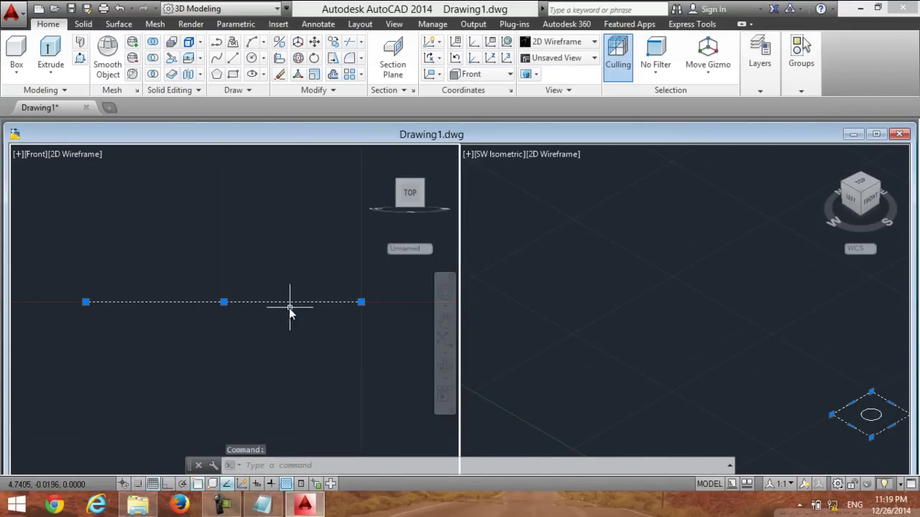
{"action": "left_click", "coordinate": [289, 301]}
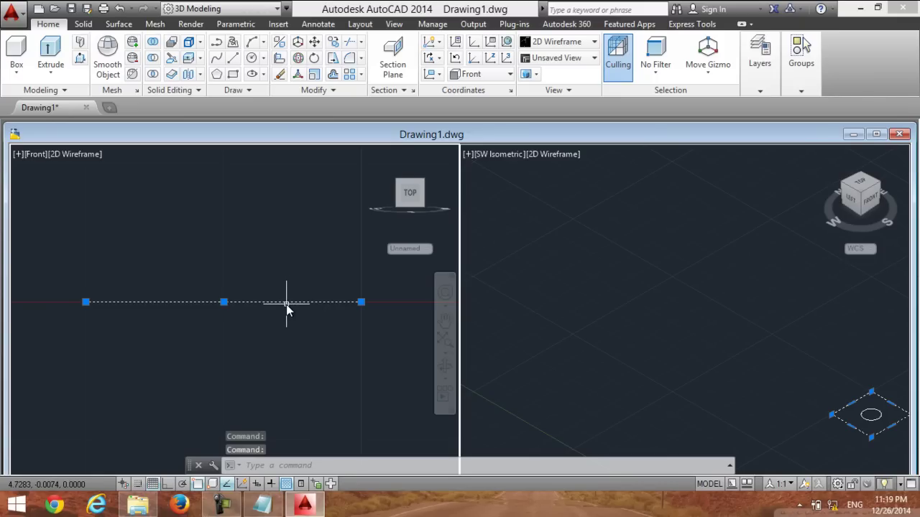
{"action": "left_click_drag", "start_coordinate": [286, 306], "coordinate": [291, 355]}
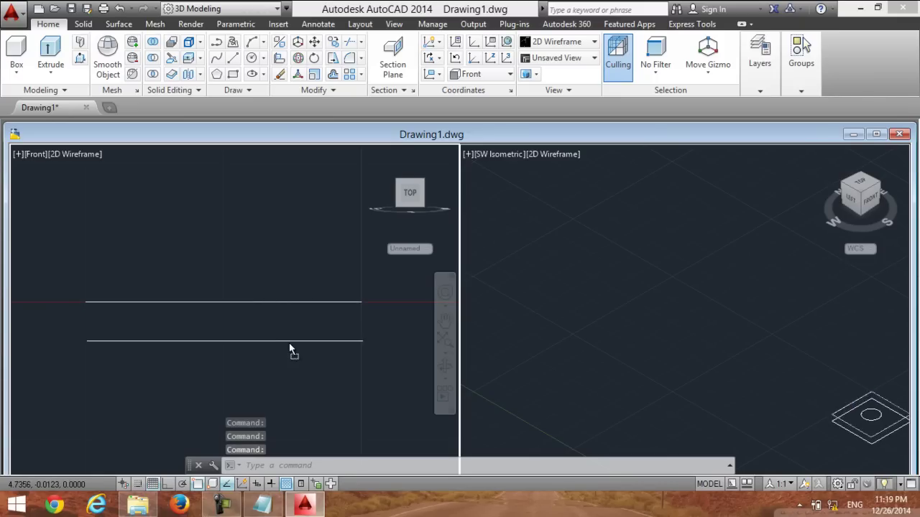
{"action": "left_click_drag", "start_coordinate": [291, 358], "coordinate": [288, 373]}
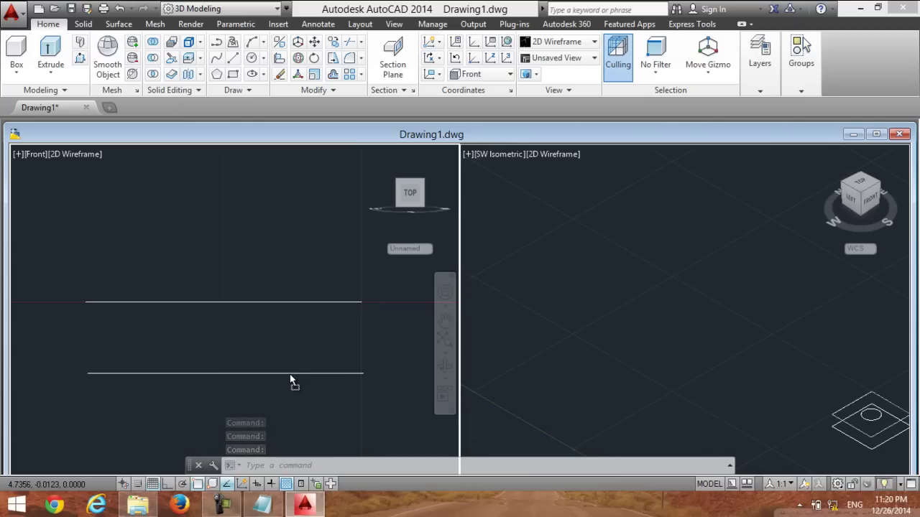
{"action": "key", "text": "ctrl+z"}
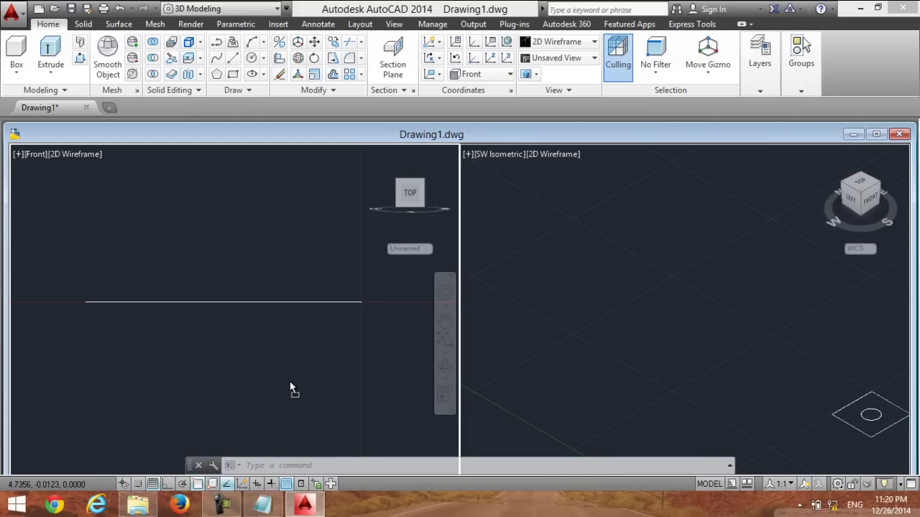
{"action": "key", "text": "ctrl+y"}
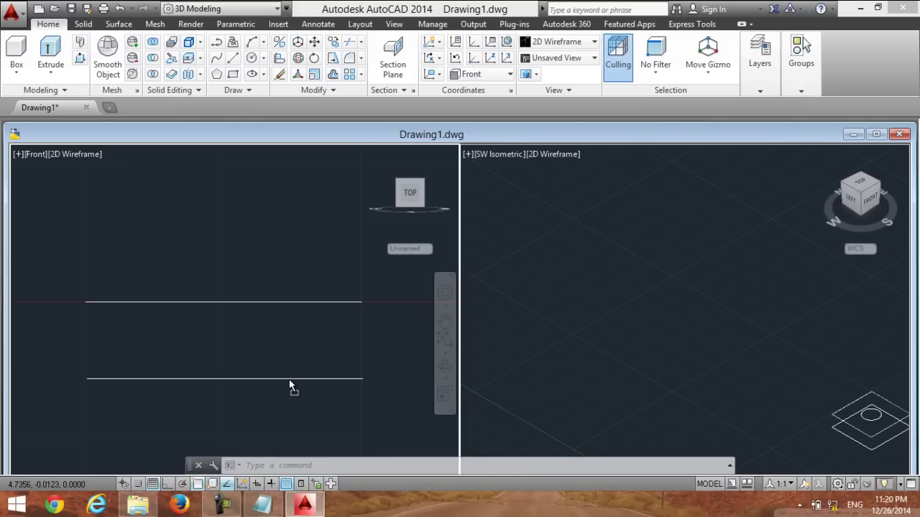
{"action": "key", "text": "ctrl+z"}
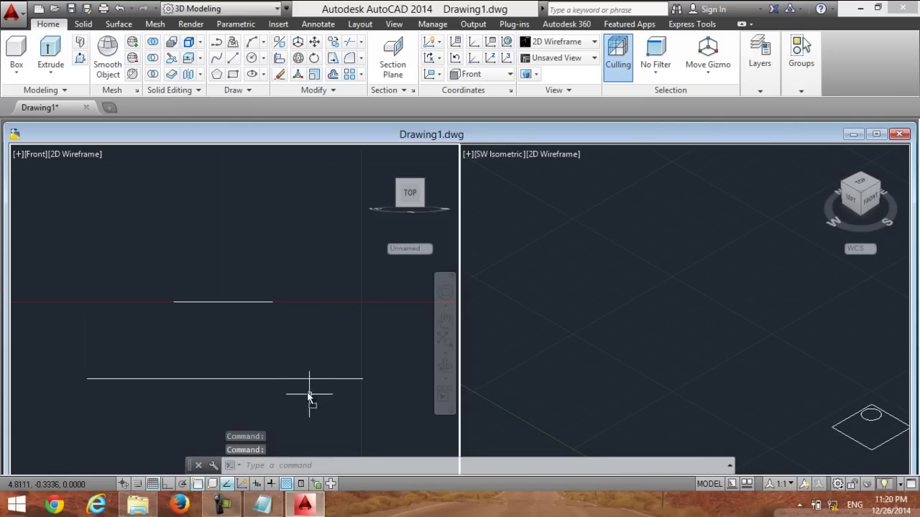
{"action": "left_click", "coordinate": [304, 378]}
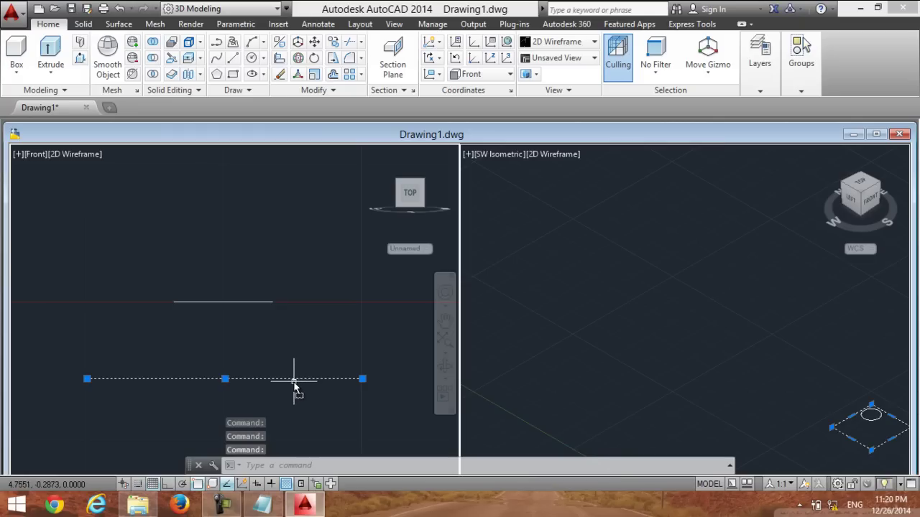
{"action": "key", "text": "Escape"}
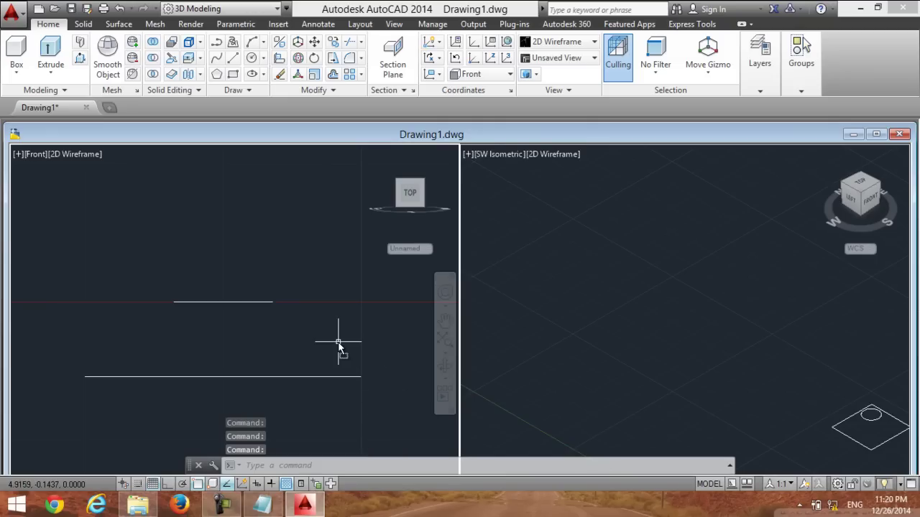
Try raising the circle in Front view, cancel with Esc, and select the old Notepad note
{"action": "scroll", "coordinate": [322, 372], "scroll_direction": "up", "scroll_amount": 2}
{"action": "left_click", "coordinate": [241, 304]}
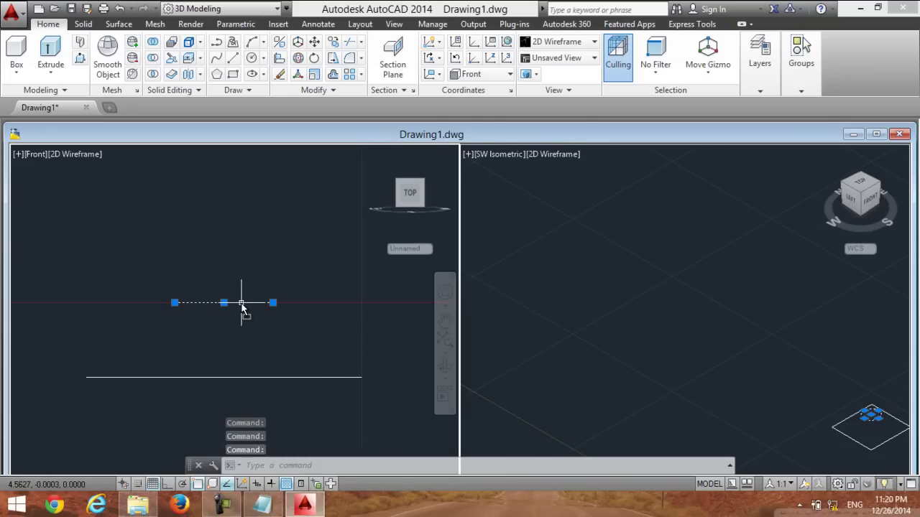
{"action": "left_click_drag", "start_coordinate": [243, 303], "coordinate": [241, 274], "text": "ctrl"}
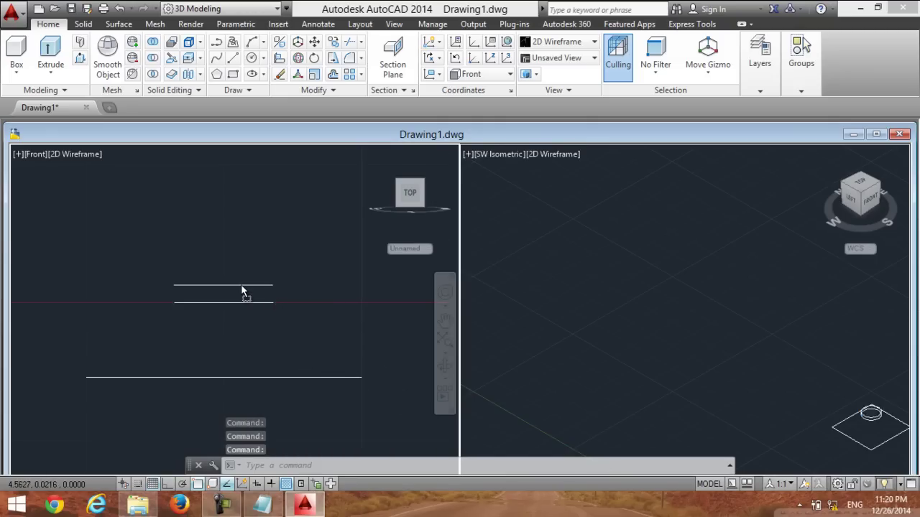
{"action": "key", "text": "Escape"}
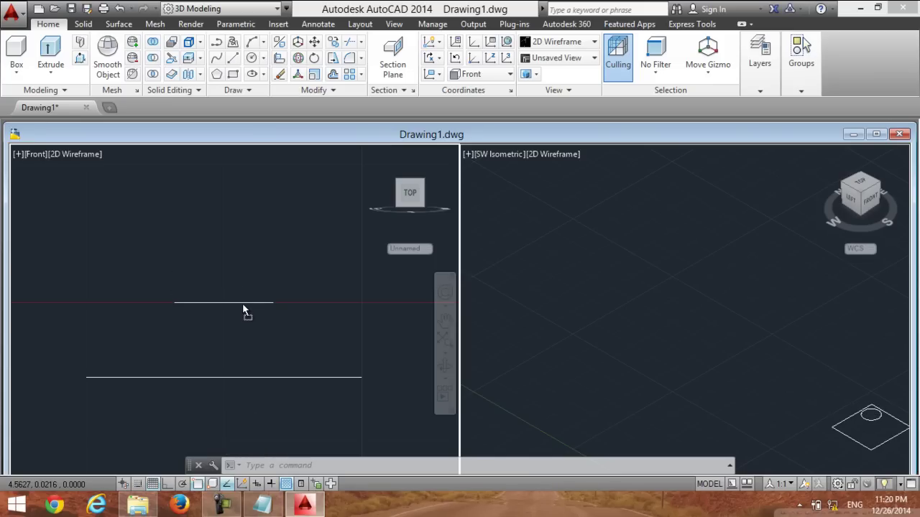
{"action": "key", "text": "Escape"}
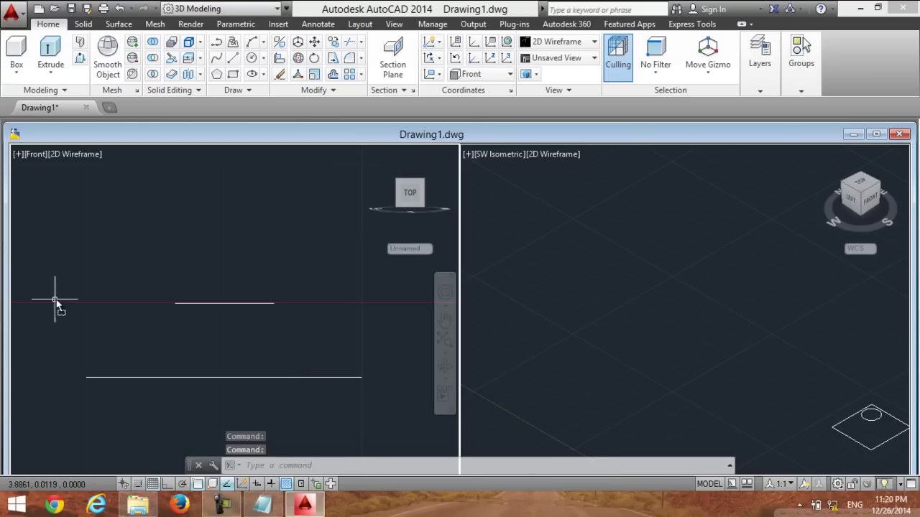
{"action": "scroll", "coordinate": [192, 293], "scroll_direction": "down", "scroll_amount": 2}
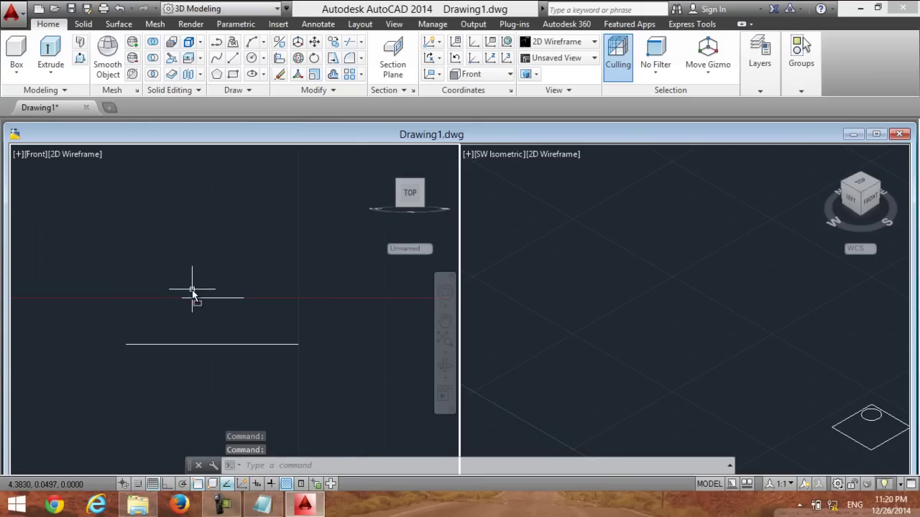
{"action": "scroll", "coordinate": [250, 345], "scroll_direction": "up", "scroll_amount": 1}
{"action": "scroll", "coordinate": [251, 343], "scroll_direction": "down", "scroll_amount": 2}
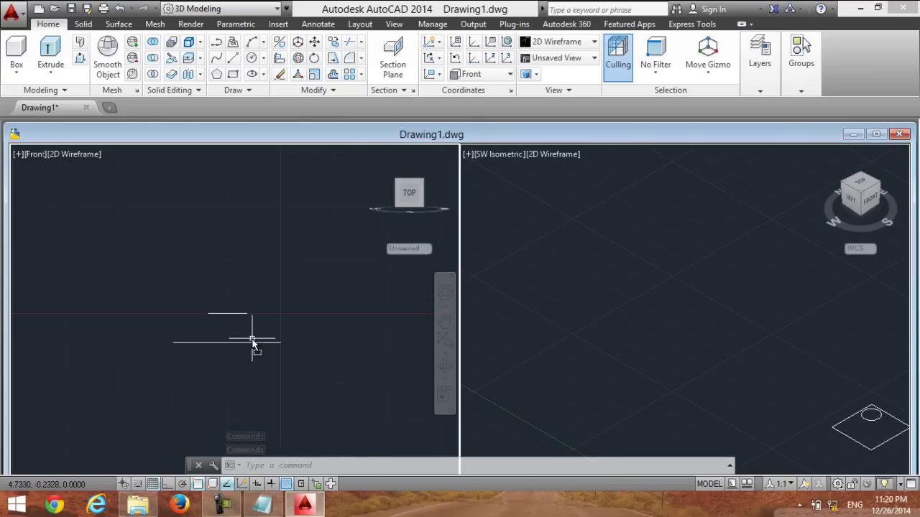
{"action": "scroll", "coordinate": [252, 343], "scroll_direction": "down", "scroll_amount": 1}
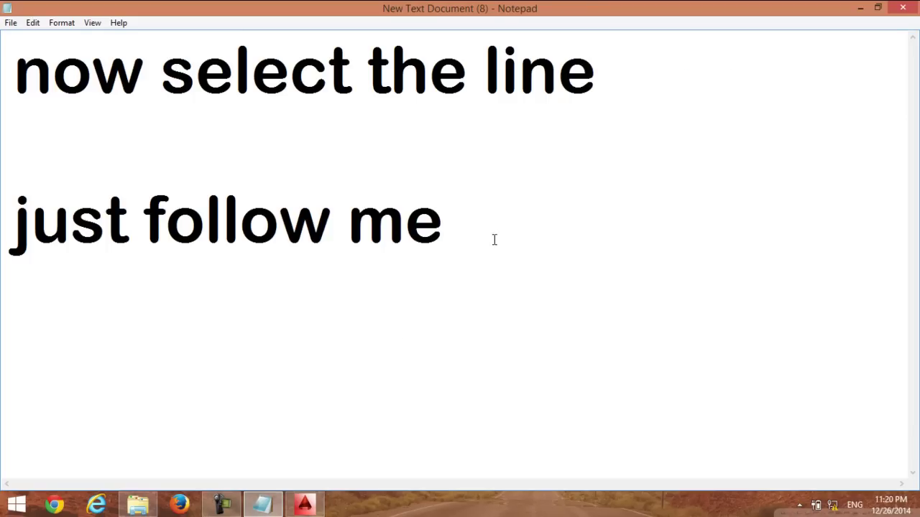
{"action": "left_click_drag", "start_coordinate": [493, 240], "coordinate": [2, 79]}
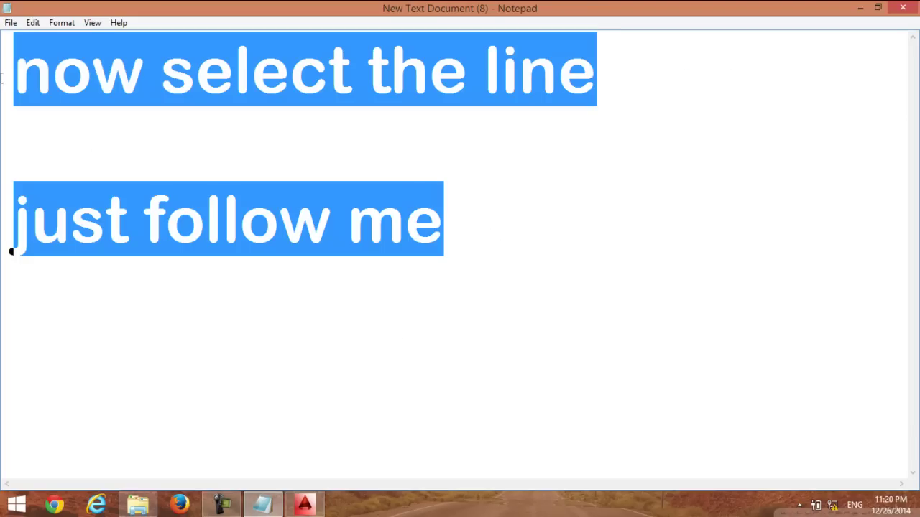
Type 'now click on EXTRUDE and select the rectangle' into the note and minimize Notepad
{"action": "type", "text": "n"}
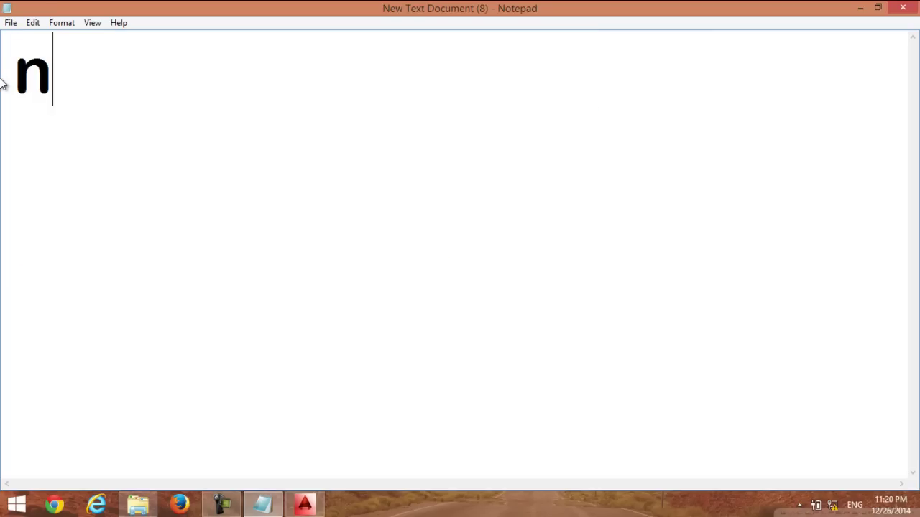
{"action": "type", "text": "ow cli"}
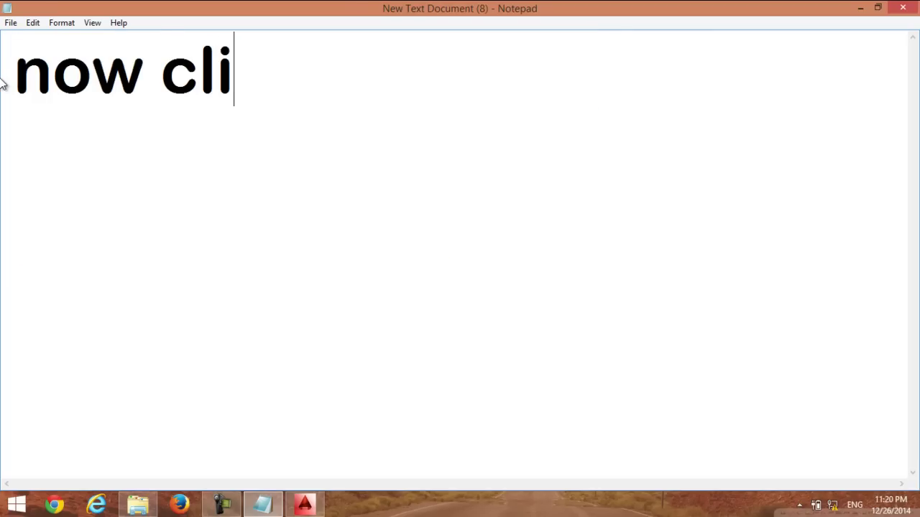
{"action": "type", "text": "ck on EXTRUD"}
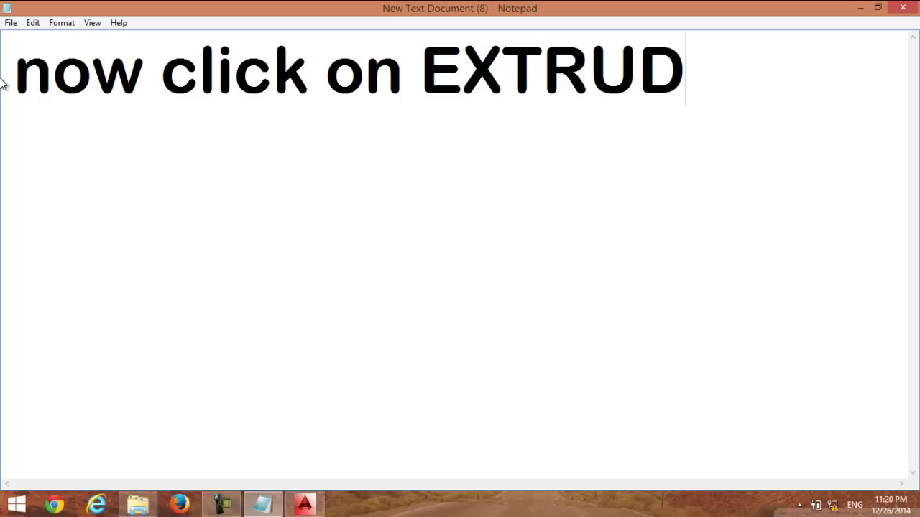
{"action": "type", "text": "E and"}
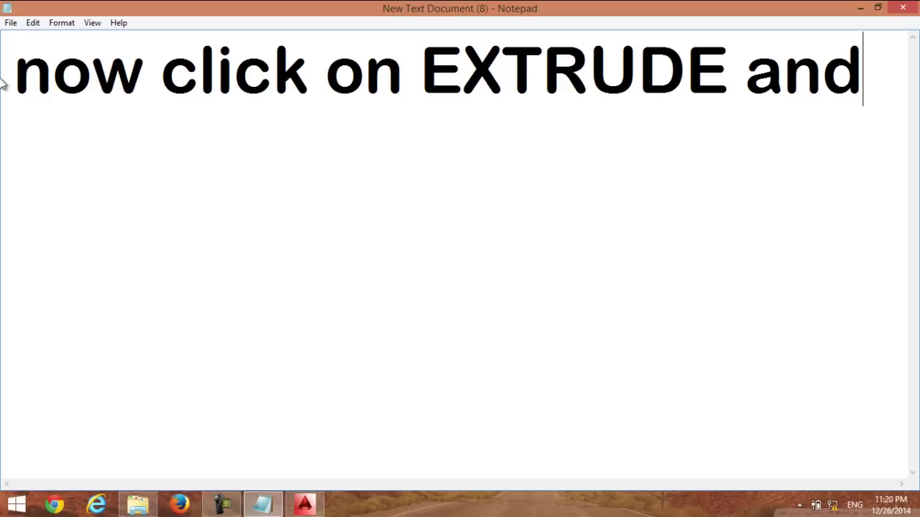
{"action": "type", "text": " sele"}
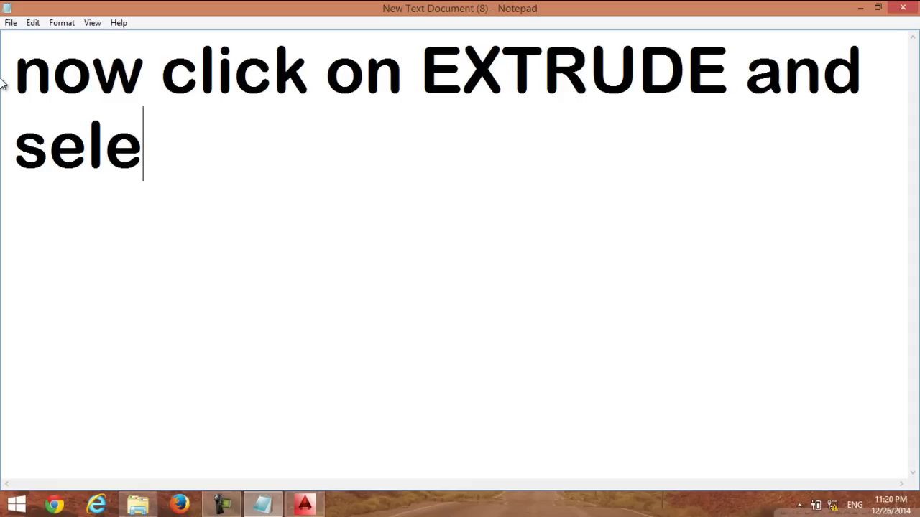
{"action": "type", "text": "ct the "}
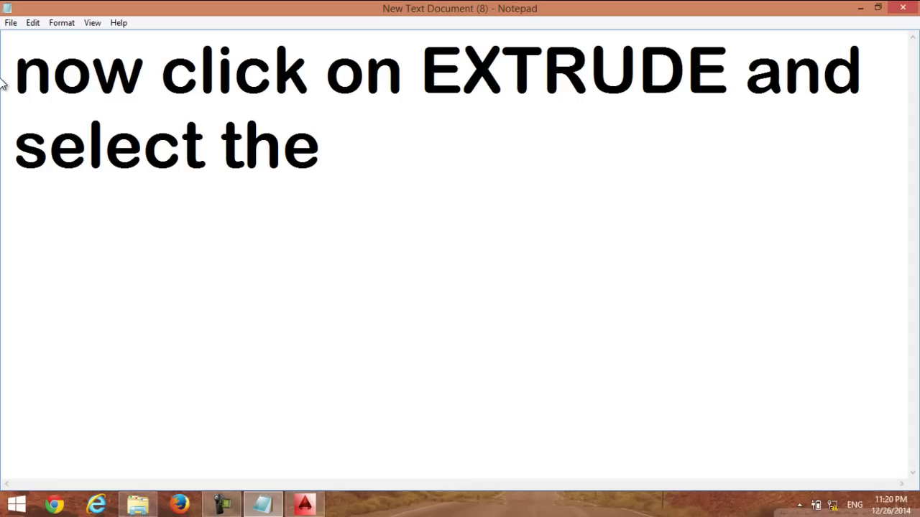
{"action": "type", "text": "recta"}
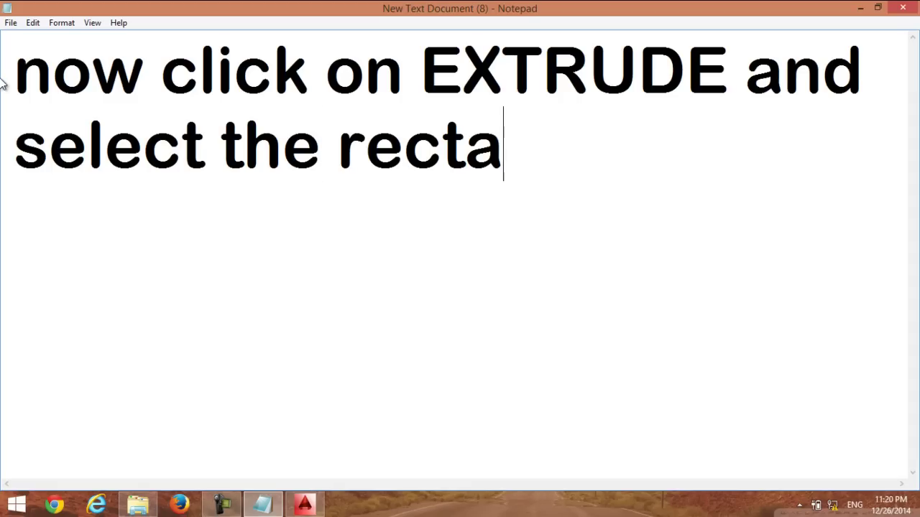
{"action": "type", "text": "ngle"}
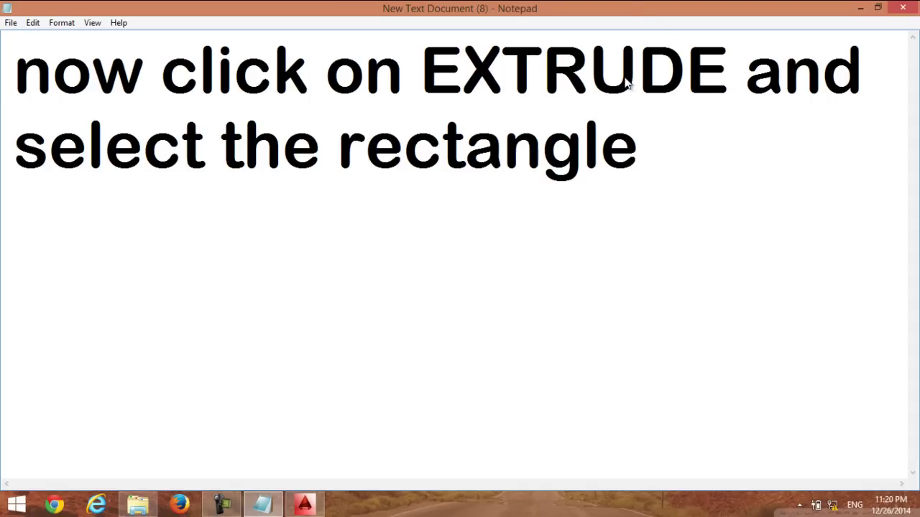
{"action": "left_click_drag", "start_coordinate": [747, 65], "coordinate": [440, 52]}
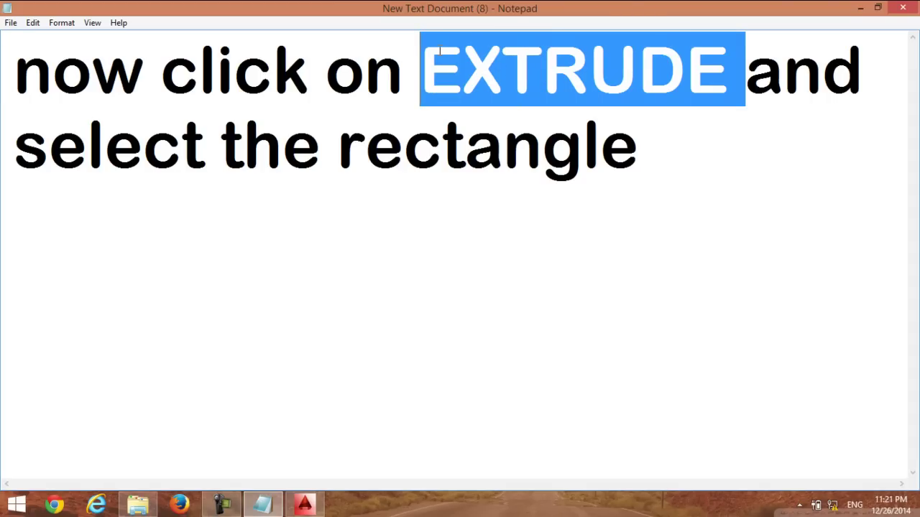
{"action": "left_click", "coordinate": [599, 172]}
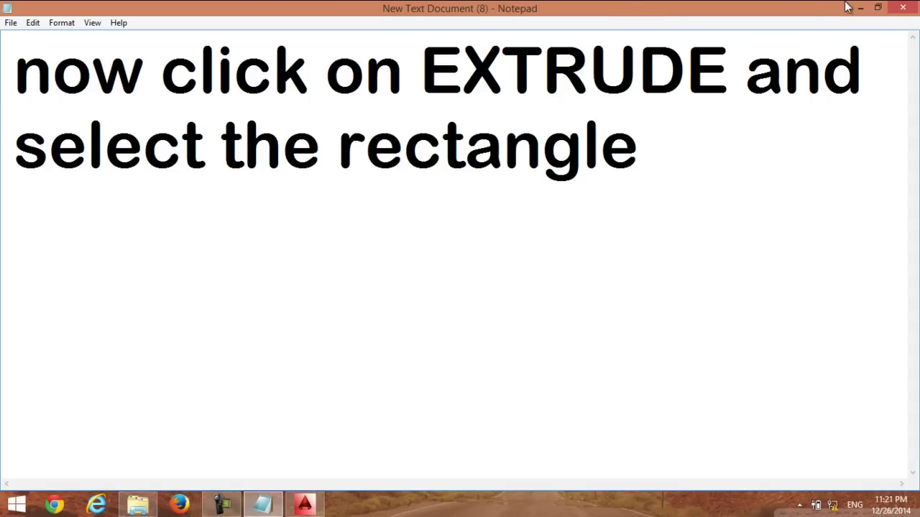
{"action": "left_click", "coordinate": [860, 8]}
Centre the model in the SW Isometric view and extrude the small circle into an upright cylinder
{"action": "left_click", "coordinate": [688, 252]}
{"action": "left_click", "coordinate": [896, 320]}
{"action": "left_click_drag", "start_coordinate": [848, 363], "coordinate": [624, 196]}
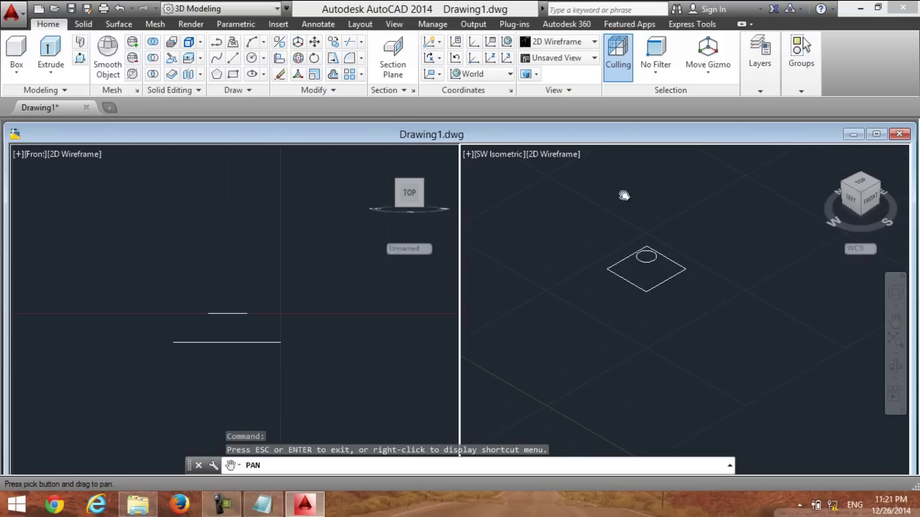
{"action": "left_click", "coordinate": [50, 51]}
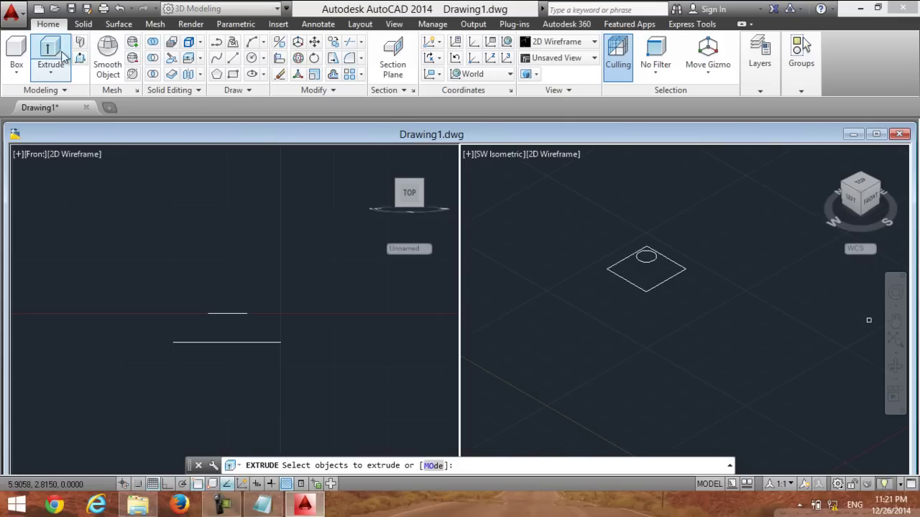
{"action": "left_click", "coordinate": [648, 260]}
{"action": "key", "text": "Return"}
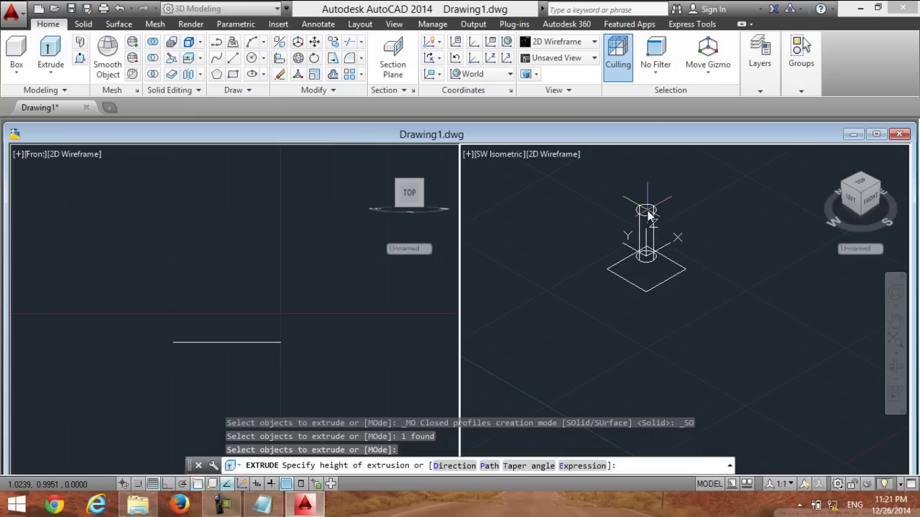
{"action": "scroll", "coordinate": [648, 213], "scroll_direction": "up", "scroll_amount": 3}
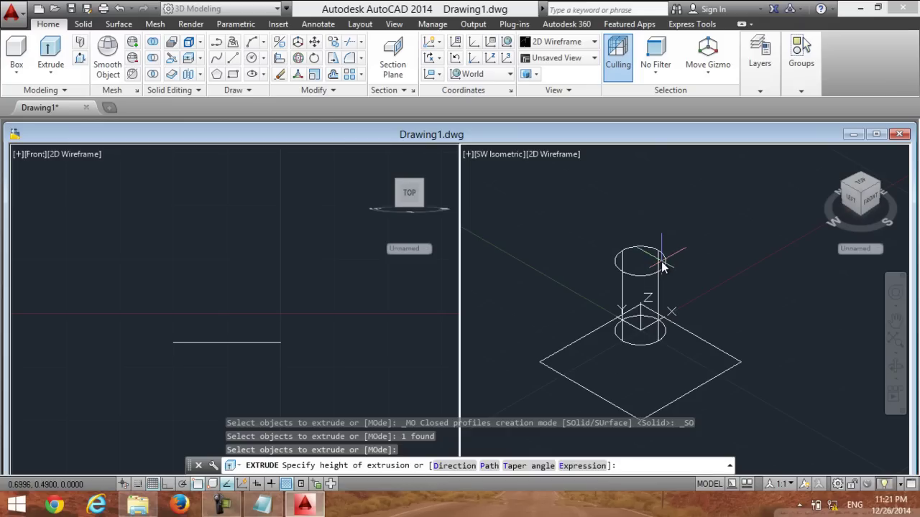
{"action": "left_click", "coordinate": [662, 266]}
Pan and zoom the isometric view to frame the cylinder, then bring Notepad back up
{"action": "scroll", "coordinate": [703, 316], "scroll_direction": "down", "scroll_amount": 2}
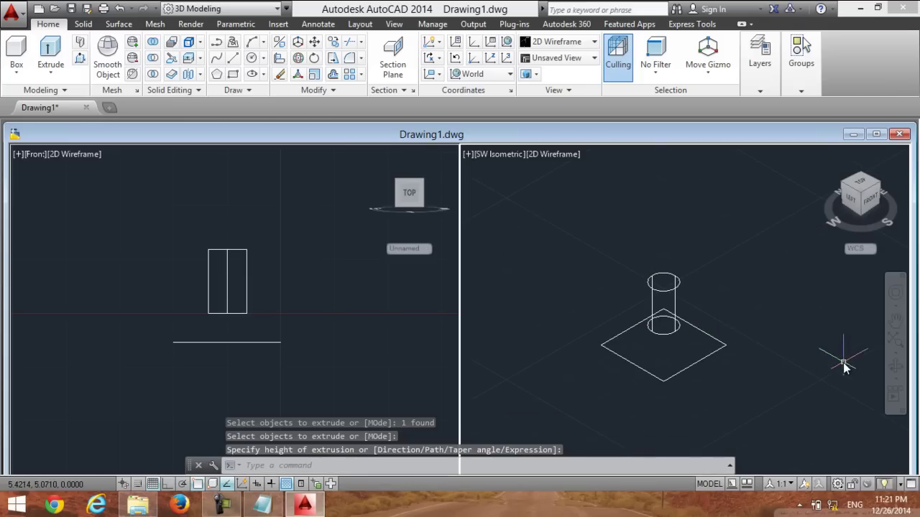
{"action": "scroll", "coordinate": [846, 372], "scroll_direction": "down", "scroll_amount": 2}
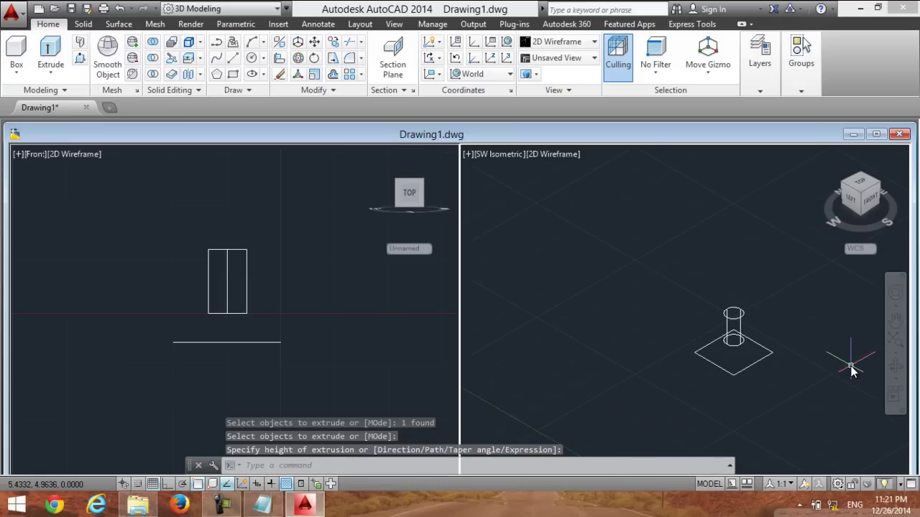
{"action": "left_click", "coordinate": [895, 320]}
{"action": "left_click_drag", "start_coordinate": [872, 358], "coordinate": [735, 222]}
{"action": "scroll", "coordinate": [713, 245], "scroll_direction": "down", "scroll_amount": 3}
{"action": "scroll", "coordinate": [713, 245], "scroll_direction": "down", "scroll_amount": 4}
{"action": "scroll", "coordinate": [714, 244], "scroll_direction": "up", "scroll_amount": 2}
{"action": "scroll", "coordinate": [715, 245], "scroll_direction": "up", "scroll_amount": 3}
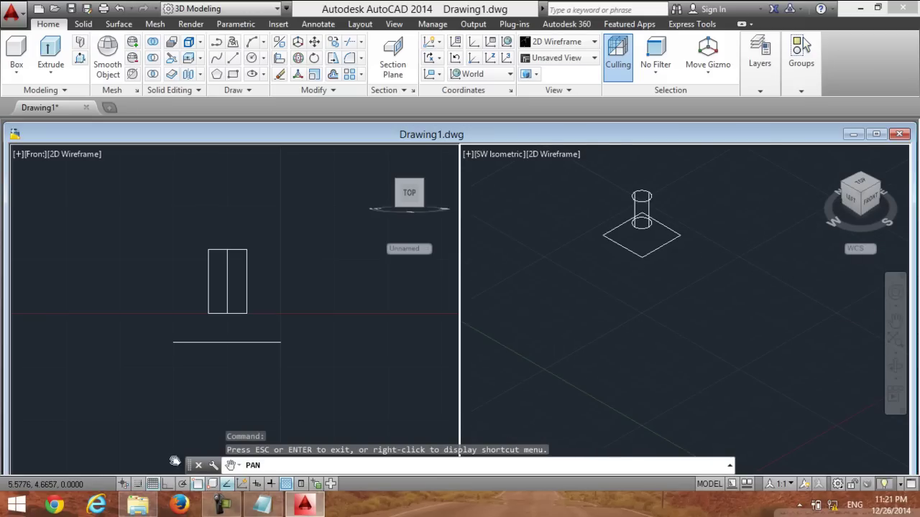
{"action": "left_click", "coordinate": [263, 505]}
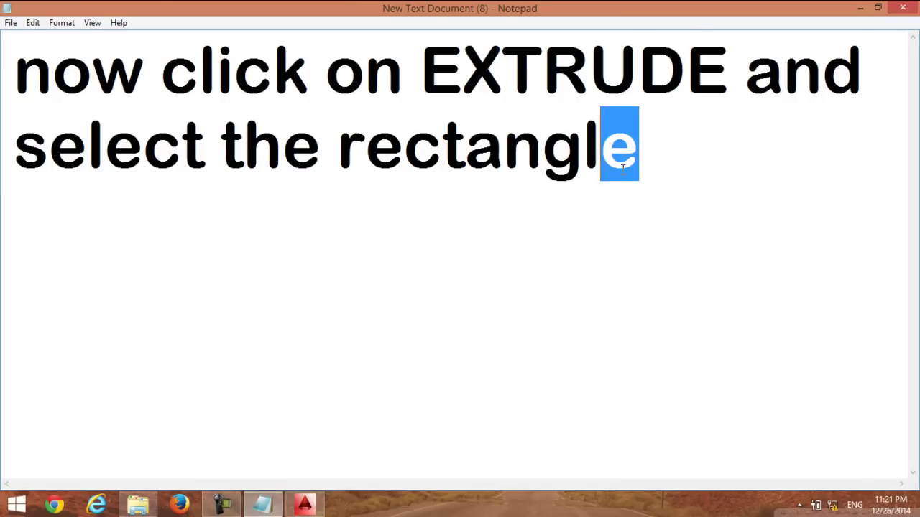
Replace the note with 'again EXTRUDE and select the circle', fixing typos, and minimize Notepad
{"action": "left_click_drag", "start_coordinate": [648, 171], "coordinate": [2, 22]}
{"action": "type", "text": "again EX"}
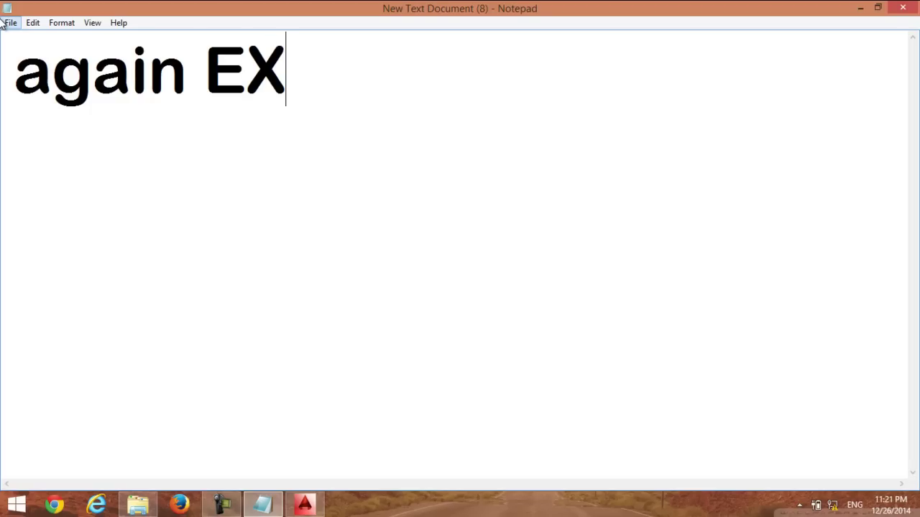
{"action": "type", "text": "TRUDE "}
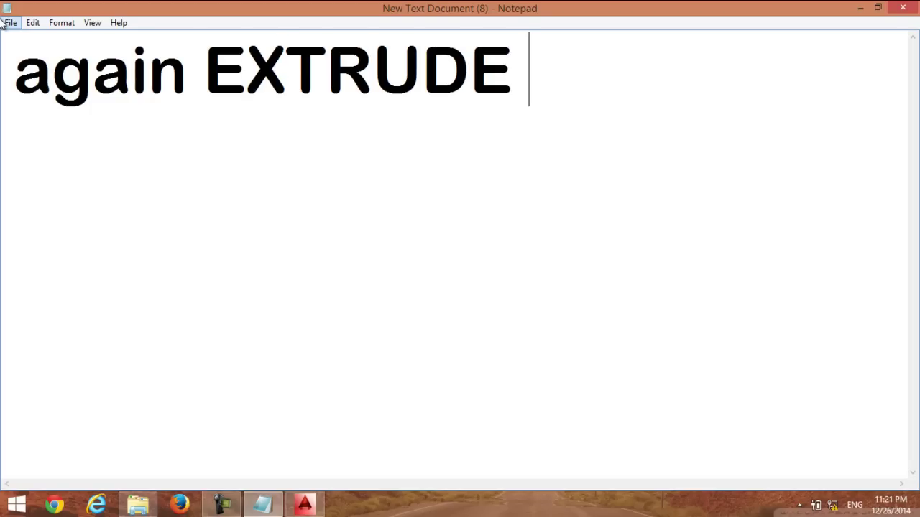
{"action": "type", "text": "and s"}
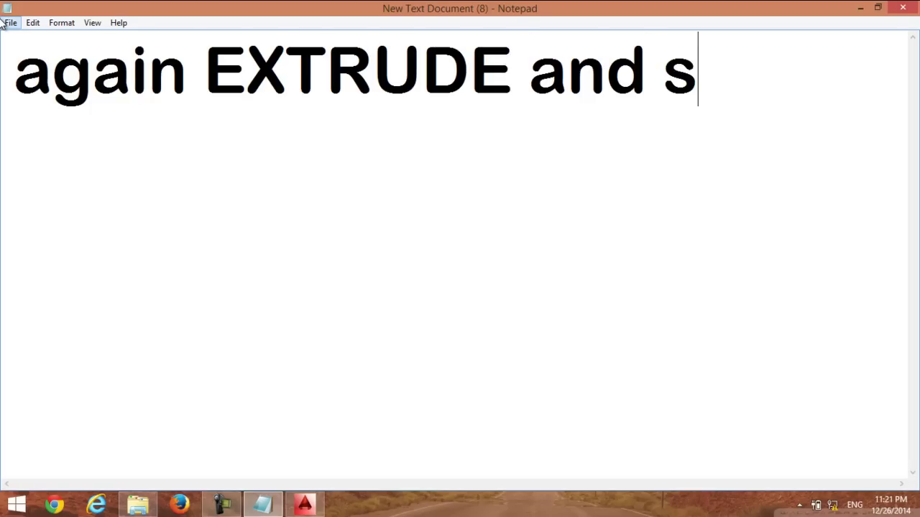
{"action": "type", "text": "elect "}
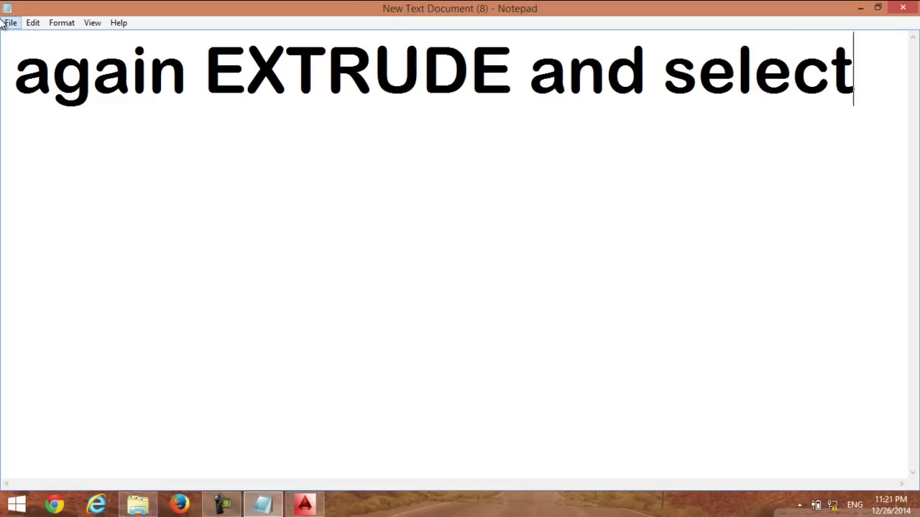
{"action": "type", "text": "the "}
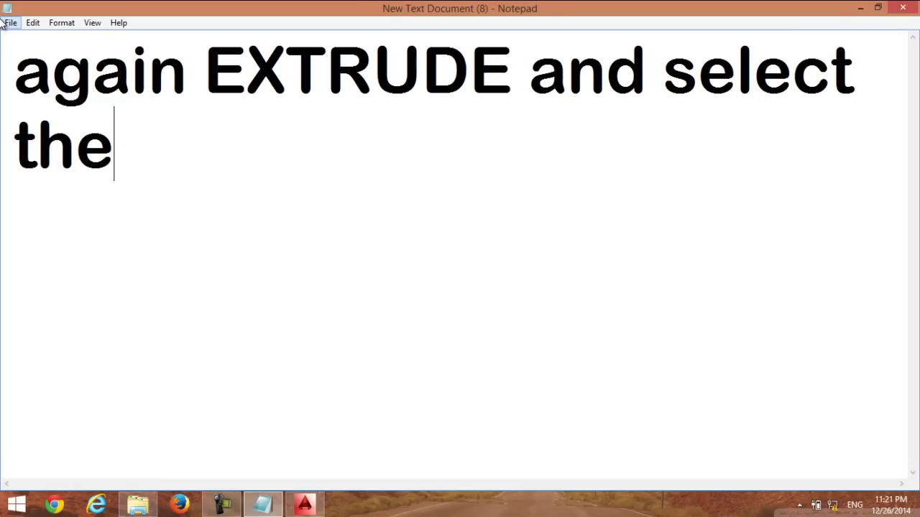
{"action": "type", "text": "ie"}
{"action": "key", "text": "BackSpace"}
{"action": "type", "text": "r"}
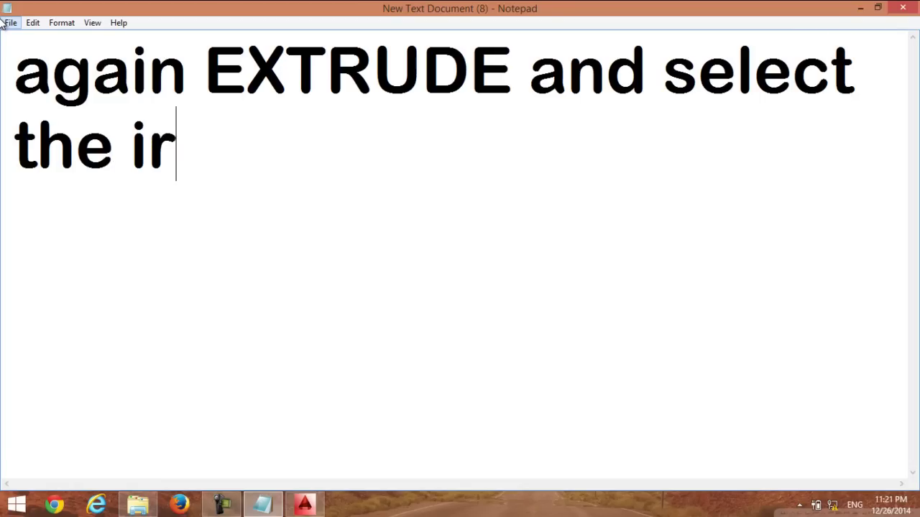
{"action": "key", "text": "BackSpace"}
{"action": "key", "text": "BackSpace"}
{"action": "type", "text": "circle"}
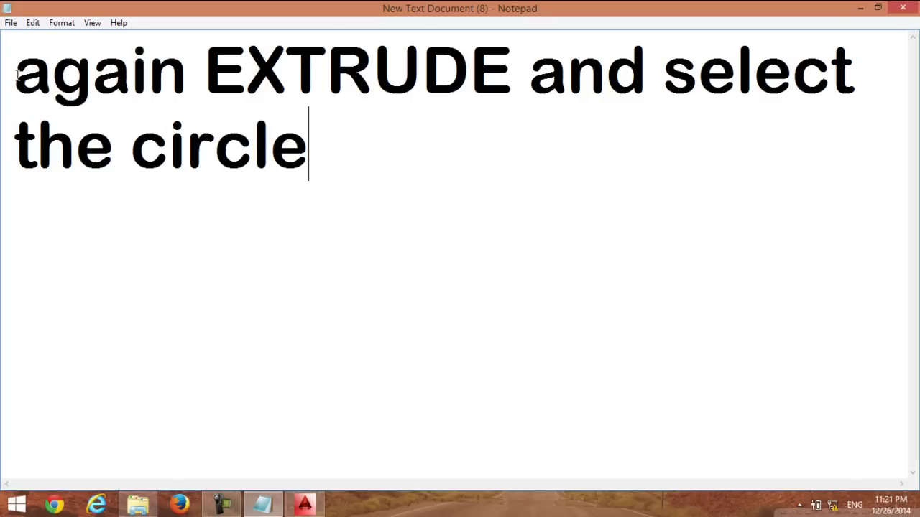
{"action": "left_click", "coordinate": [860, 7]}
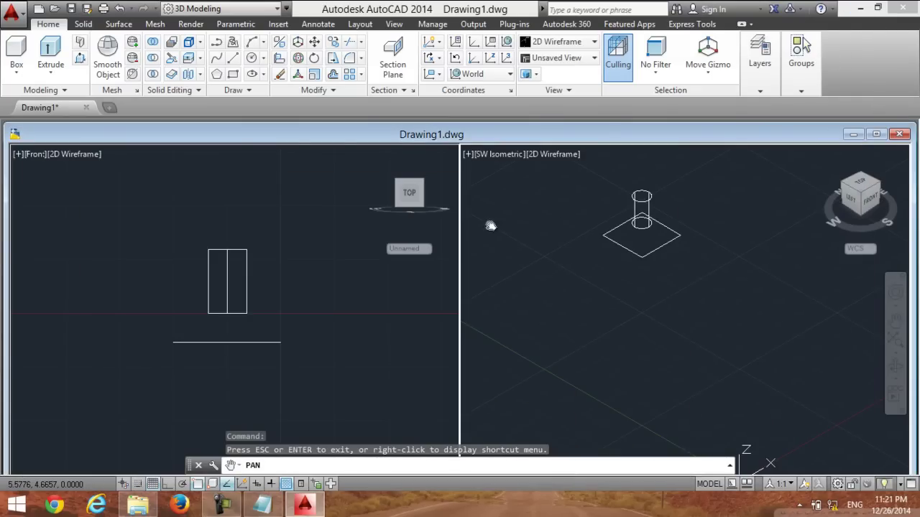
Extrude the square downward into a tall box body beneath the cylinder neck
{"action": "left_click", "coordinate": [51, 54]}
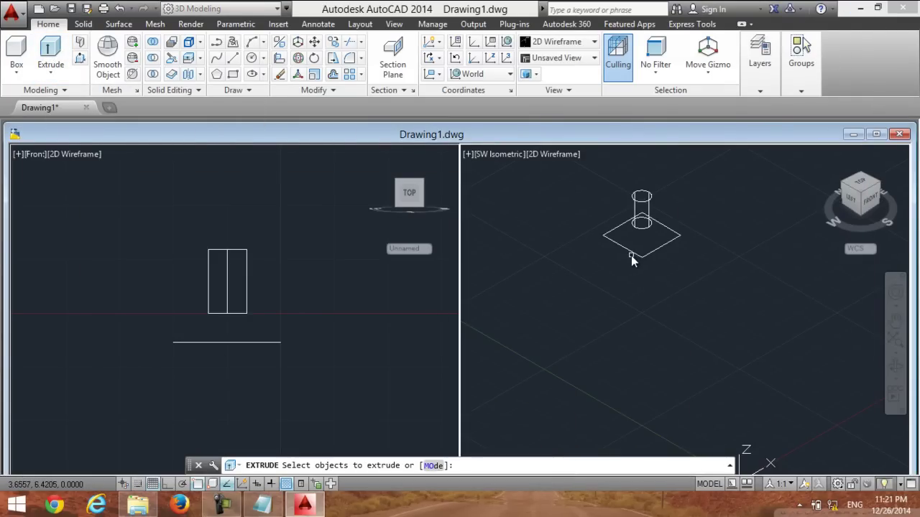
{"action": "left_click", "coordinate": [631, 253]}
{"action": "key", "text": "Return"}
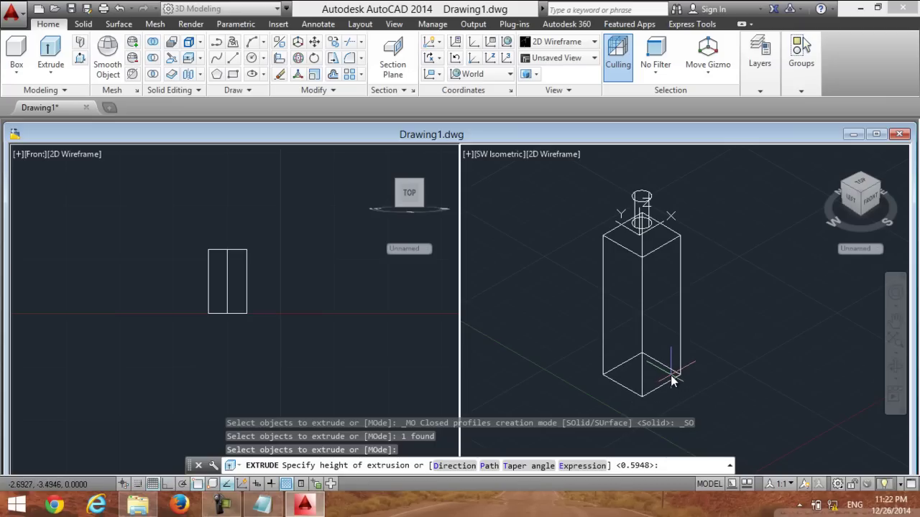
{"action": "left_click", "coordinate": [673, 381]}
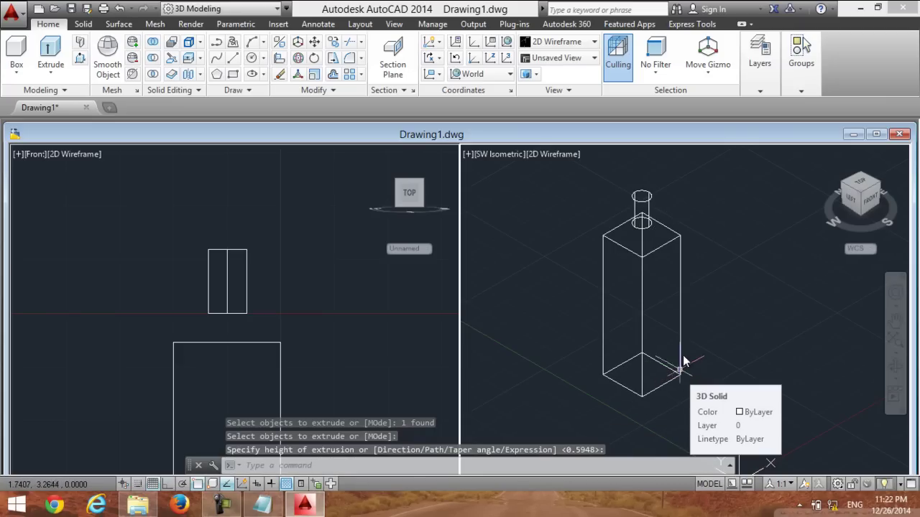
{"action": "scroll", "coordinate": [550, 250], "scroll_direction": "down", "scroll_amount": 1}
{"action": "scroll", "coordinate": [550, 251], "scroll_direction": "up", "scroll_amount": 1}
{"action": "scroll", "coordinate": [549, 250], "scroll_direction": "up", "scroll_amount": 2}
{"action": "scroll", "coordinate": [550, 251], "scroll_direction": "down", "scroll_amount": 2}
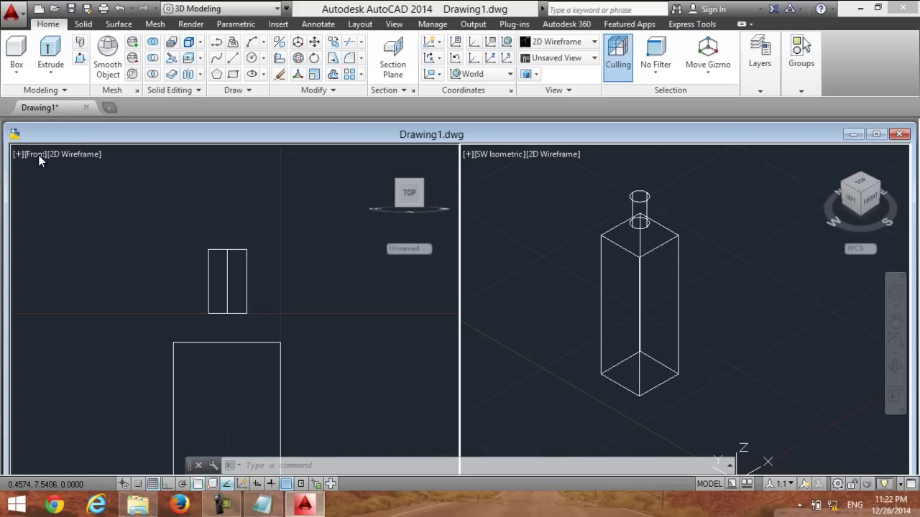
{"action": "left_click", "coordinate": [262, 506]}
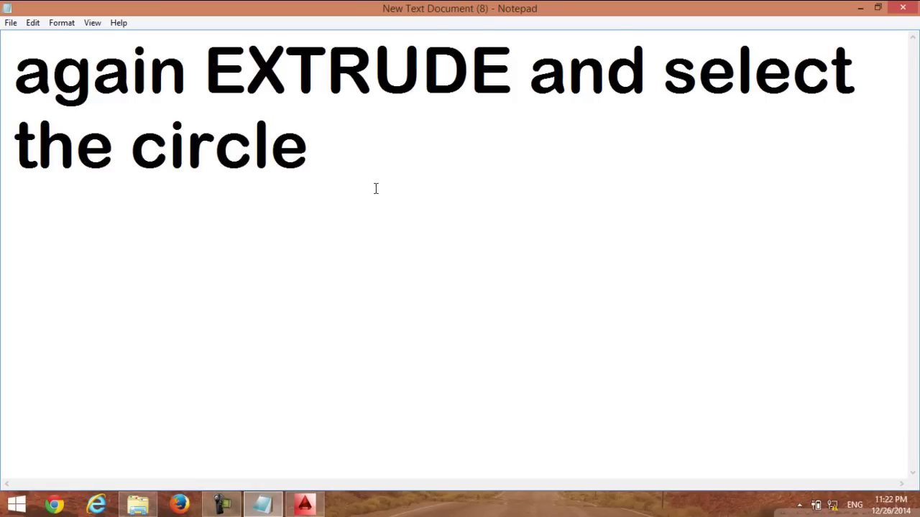
Replace the note with 'now again go to Top view in left' and minimize Notepad
{"action": "left_click_drag", "start_coordinate": [376, 189], "coordinate": [2, 44]}
{"action": "type", "text": "n"}
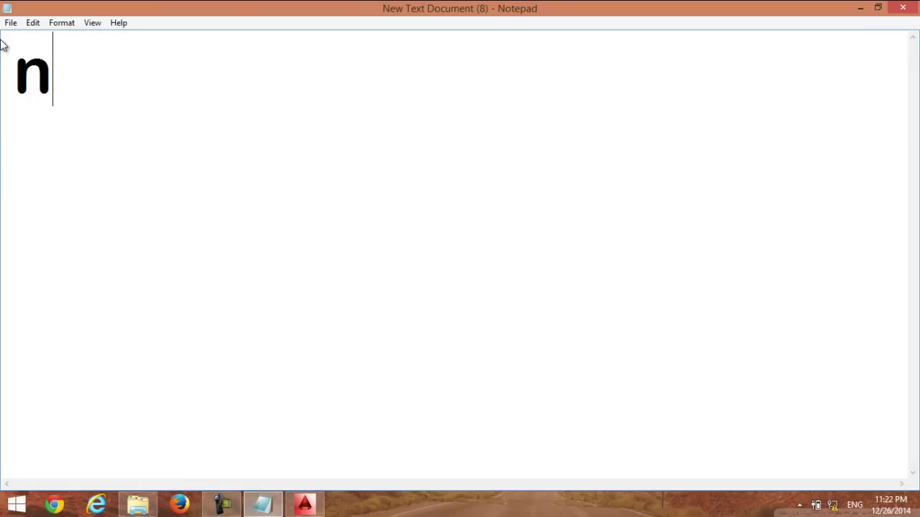
{"action": "type", "text": "ow agai"}
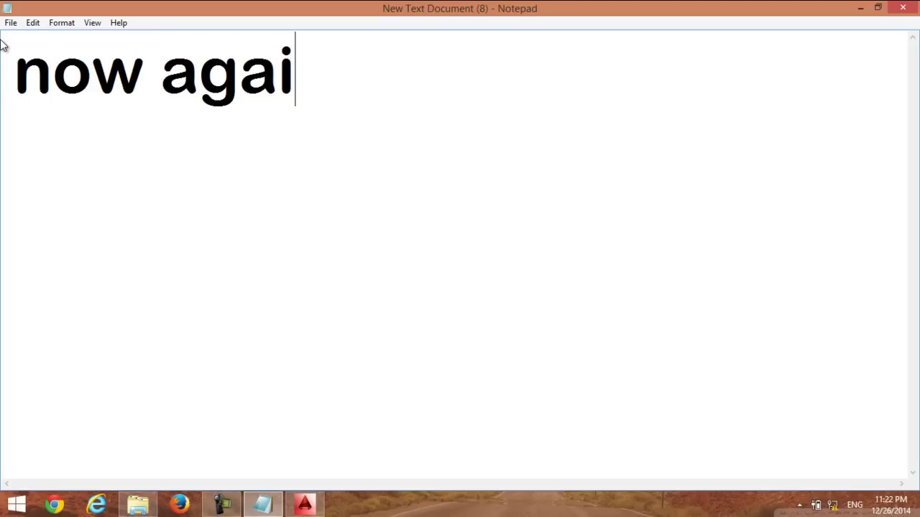
{"action": "type", "text": "n go to "}
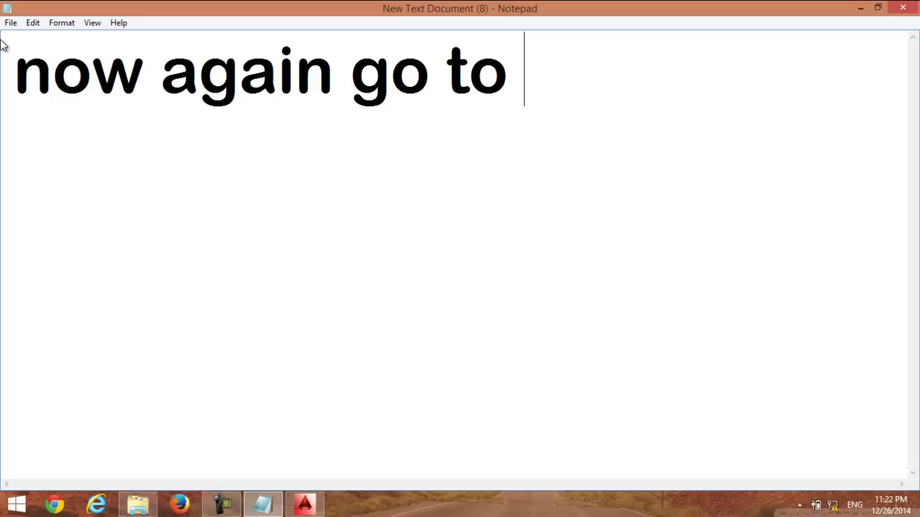
{"action": "type", "text": "Top "}
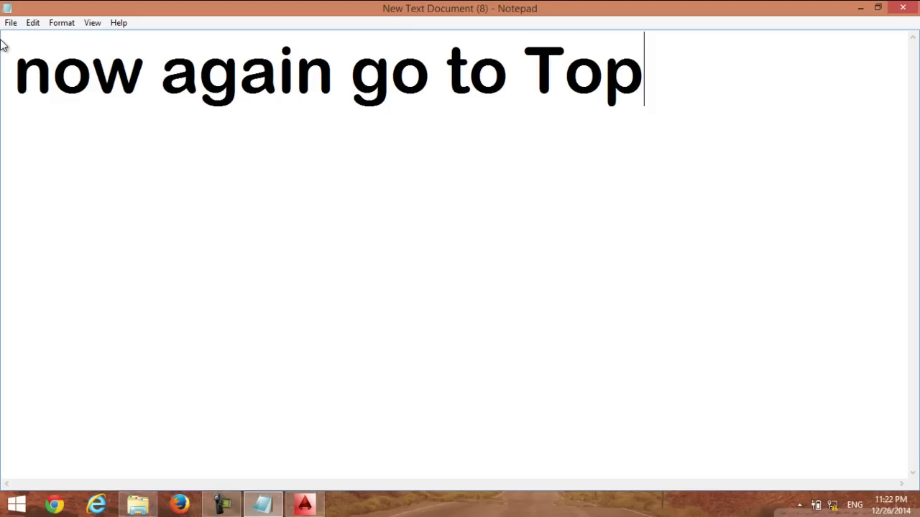
{"action": "type", "text": "view "}
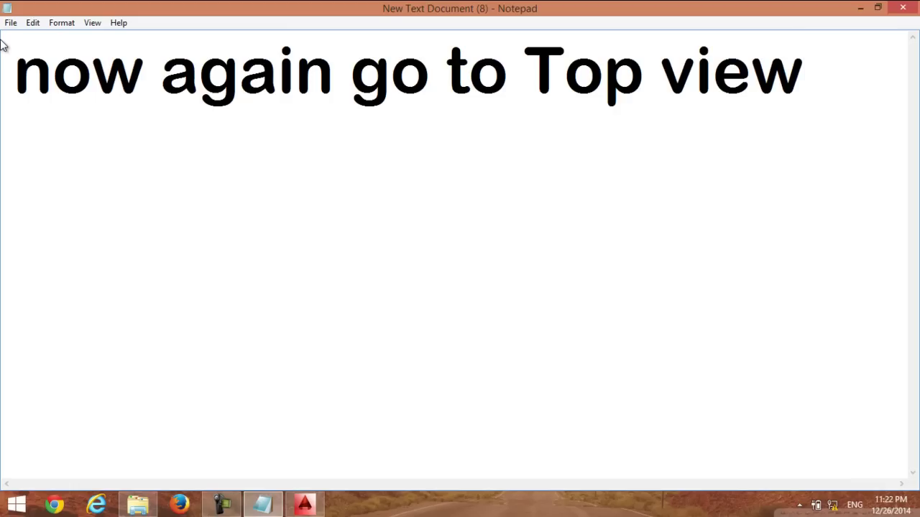
{"action": "type", "text": "in le"}
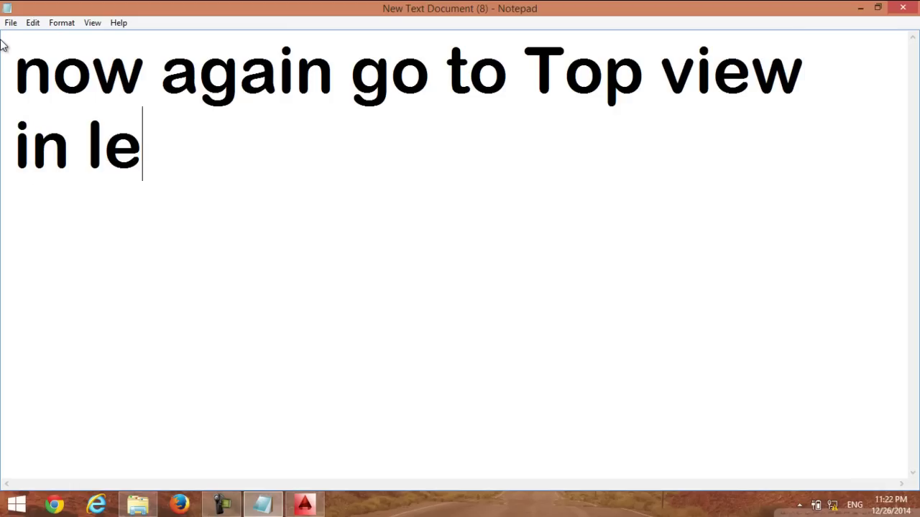
{"action": "type", "text": "ft"}
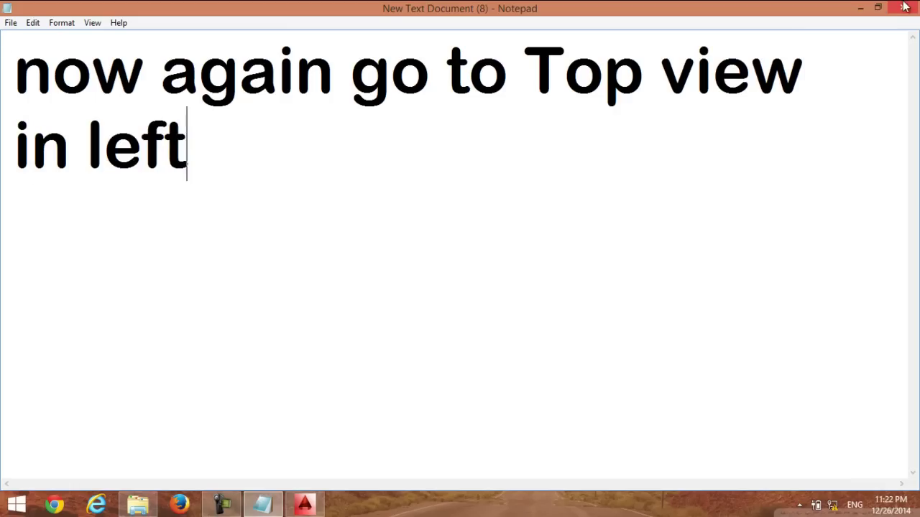
{"action": "left_click", "coordinate": [861, 8]}
Switch the left viewport from Front to the Top view
{"action": "left_click", "coordinate": [38, 169]}
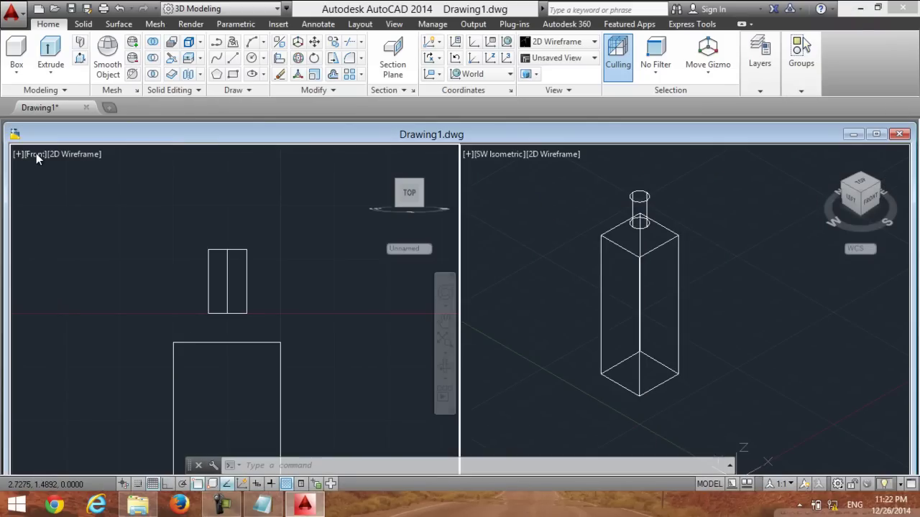
{"action": "left_click", "coordinate": [36, 156]}
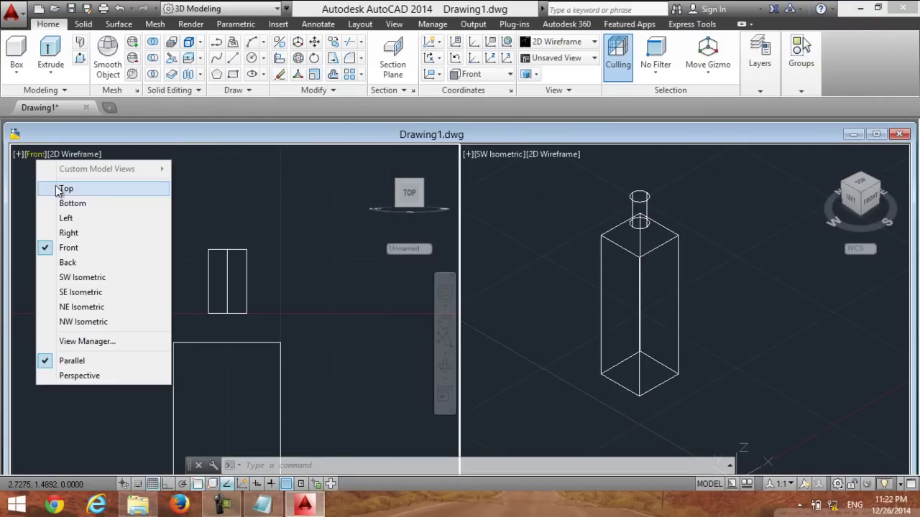
{"action": "left_click", "coordinate": [50, 188]}
Zoom out and pan so the square and circle sit centred, then return to Notepad
{"action": "scroll", "coordinate": [337, 328], "scroll_direction": "down", "scroll_amount": 1}
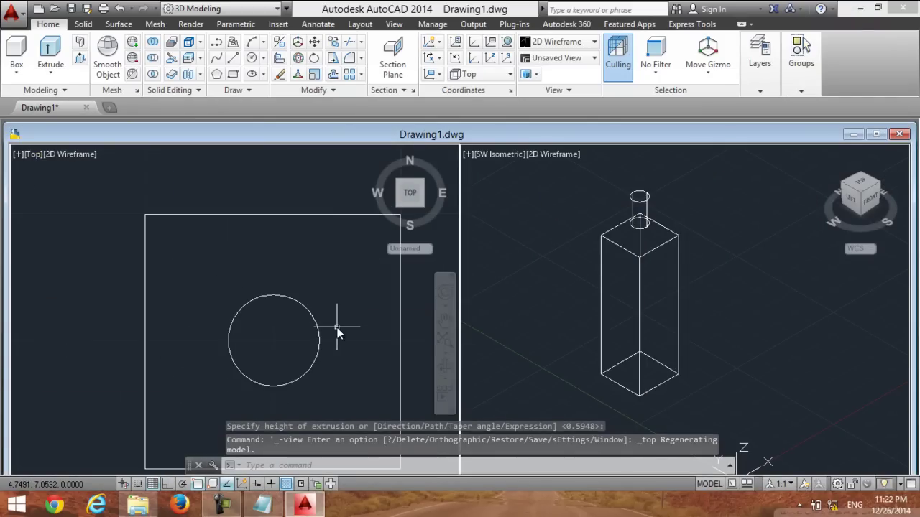
{"action": "scroll", "coordinate": [337, 328], "scroll_direction": "down", "scroll_amount": 1}
{"action": "left_click", "coordinate": [443, 325]}
{"action": "left_click_drag", "start_coordinate": [404, 321], "coordinate": [331, 275]}
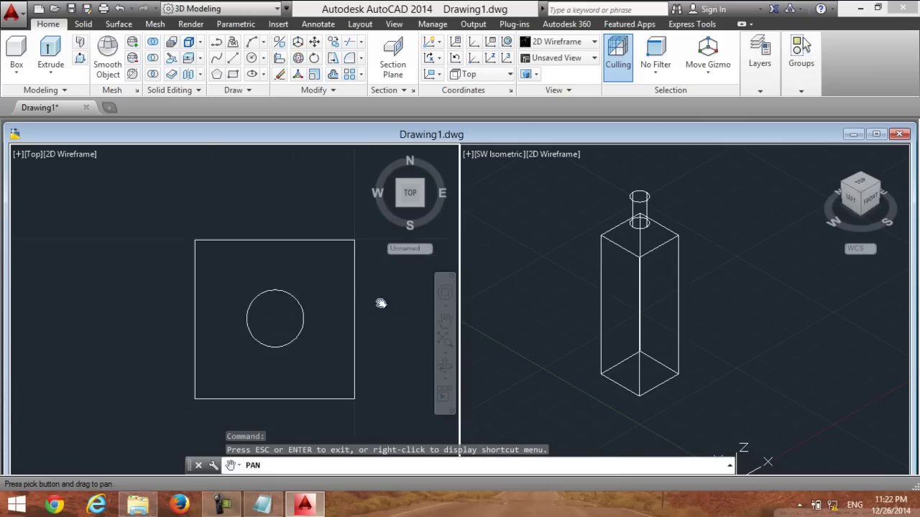
{"action": "left_click", "coordinate": [262, 505]}
{"action": "type", "text": "in left"}
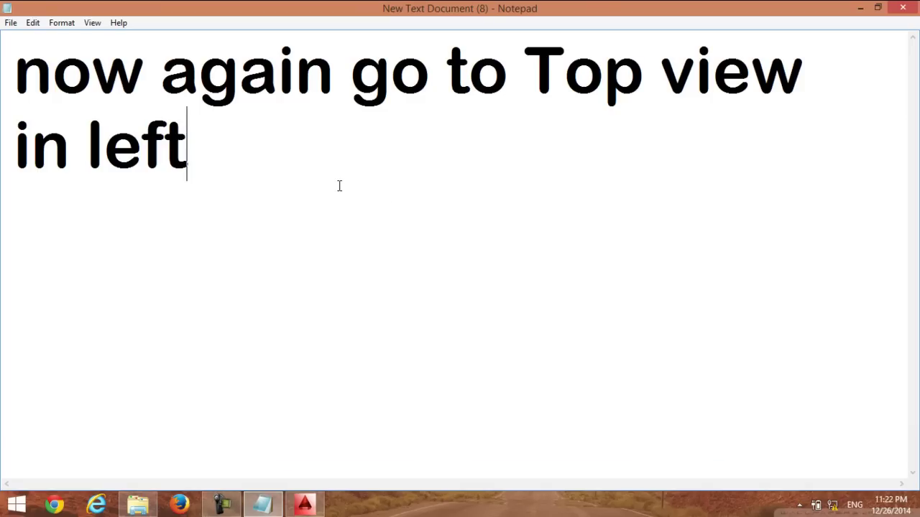
Append 'and draw a circle' after 'in left' in the Notepad note
{"action": "type", "text": " and "}
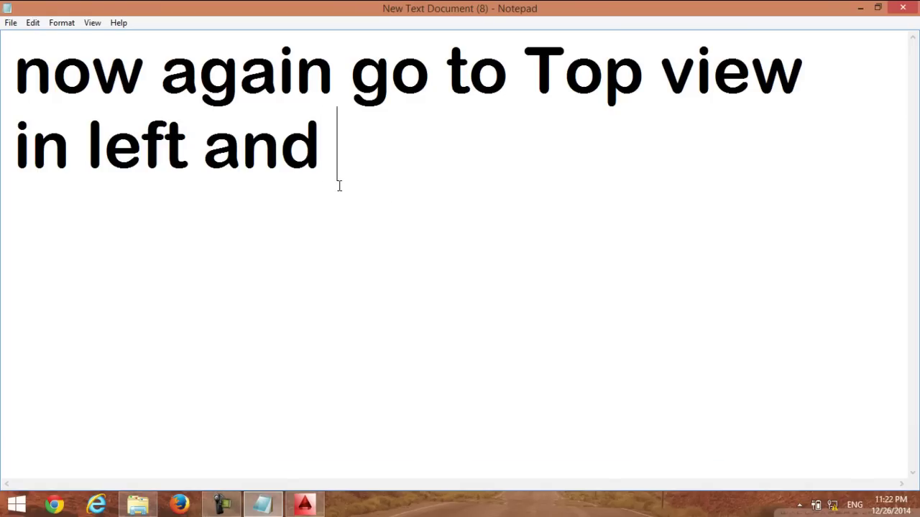
{"action": "type", "text": "draw "}
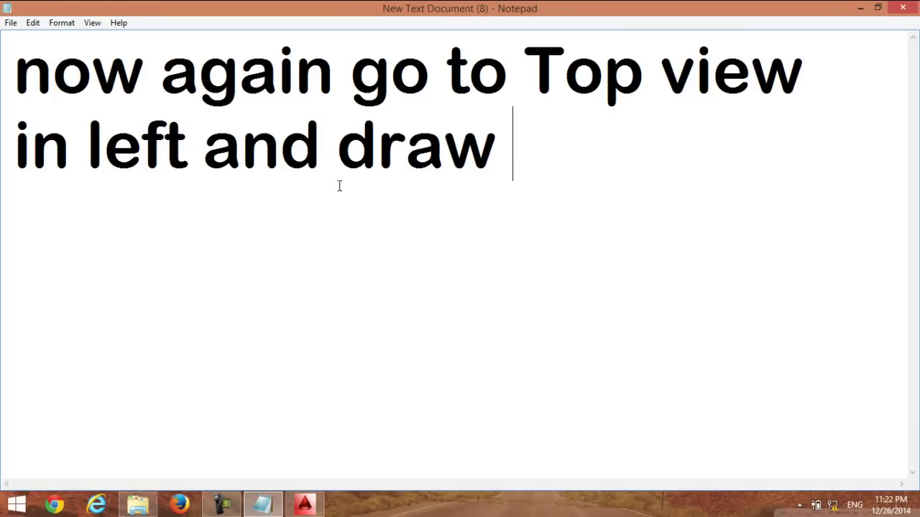
{"action": "type", "text": "a ci"}
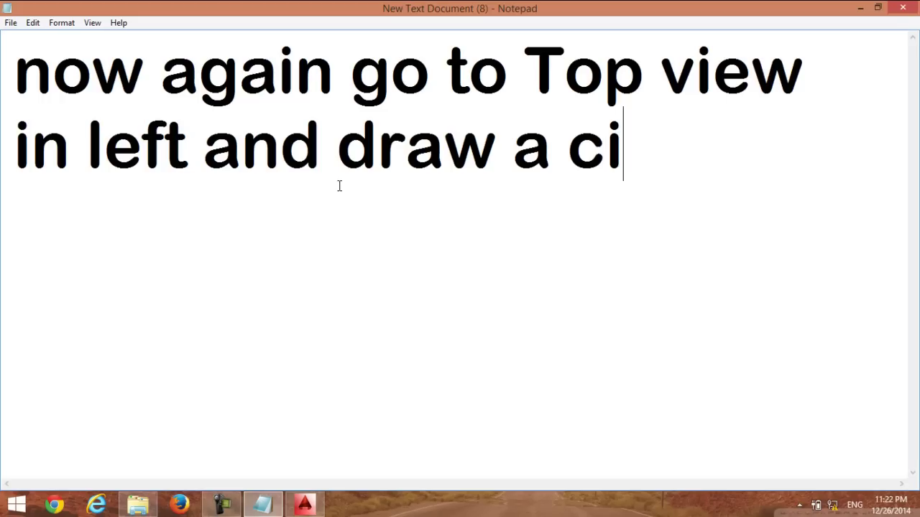
{"action": "type", "text": "rc"}
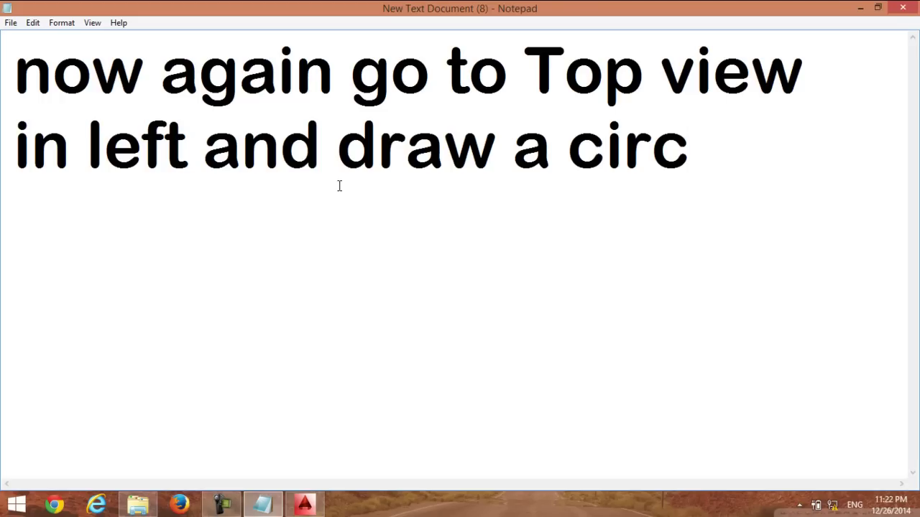
{"action": "type", "text": "le"}
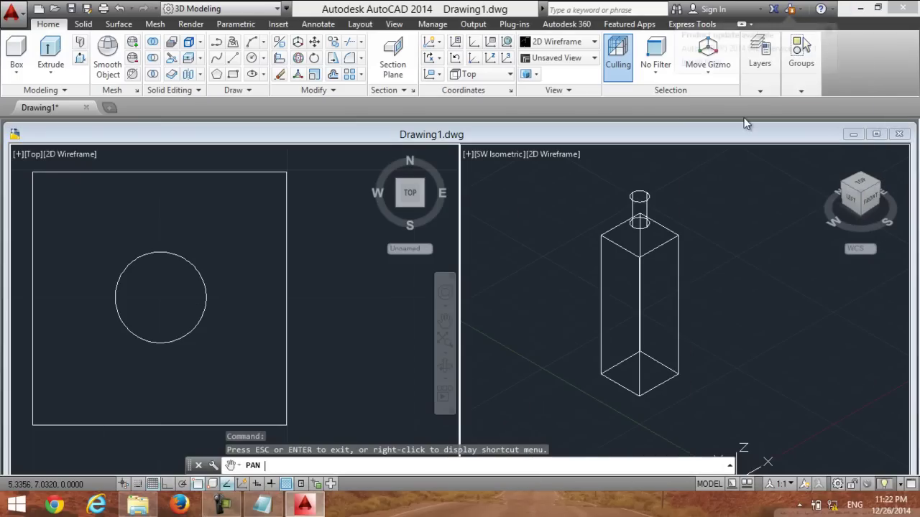
Draw a larger circle concentric with the existing neck circle in the Top view
{"action": "left_click", "coordinate": [251, 60]}
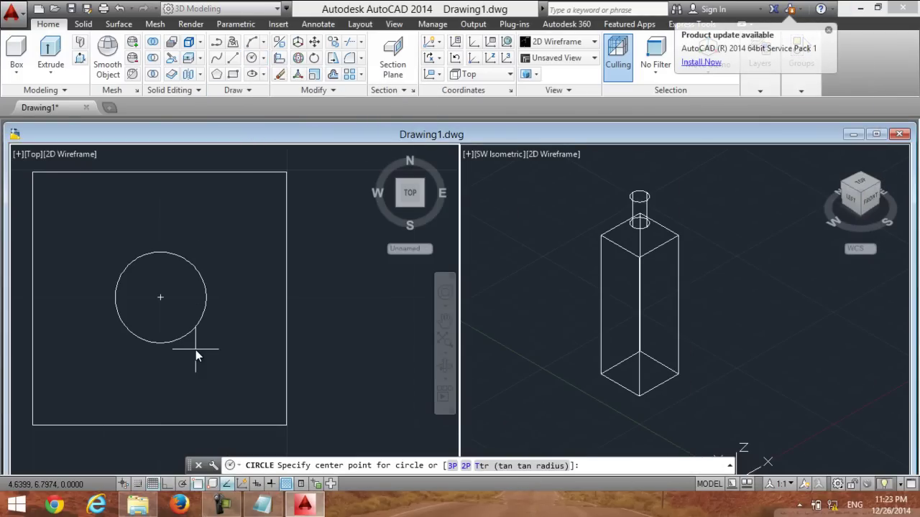
{"action": "left_click", "coordinate": [161, 298]}
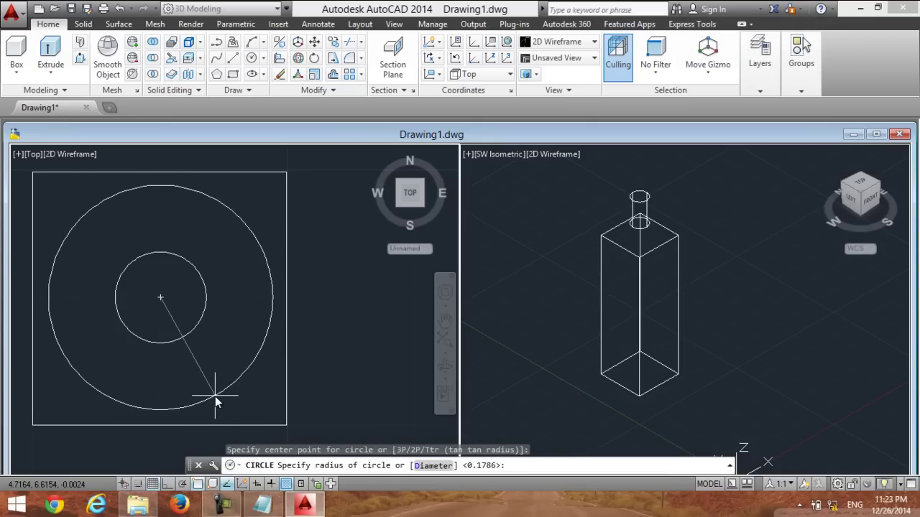
{"action": "left_click", "coordinate": [215, 396]}
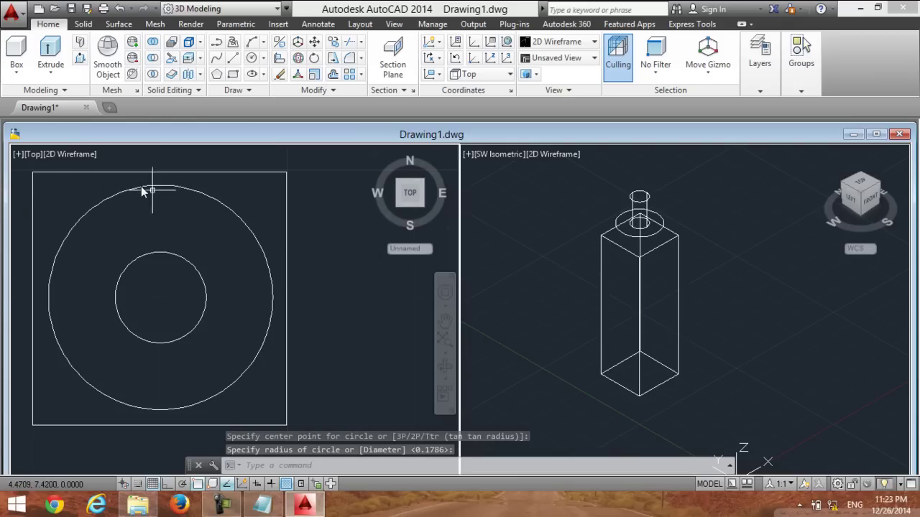
{"action": "left_click", "coordinate": [30, 154]}
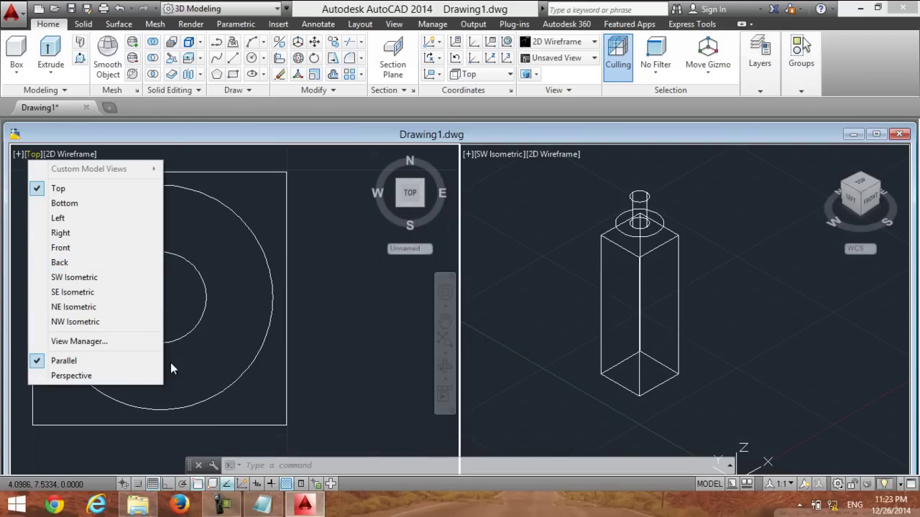
{"action": "left_click", "coordinate": [262, 505]}
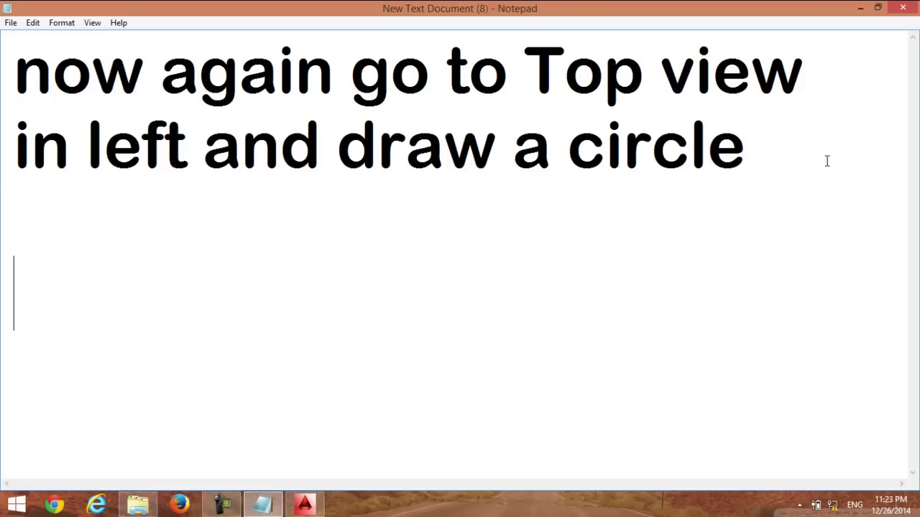
Erase the Notepad note and replace it with 'and again front view'
{"action": "type", "text": "and "}
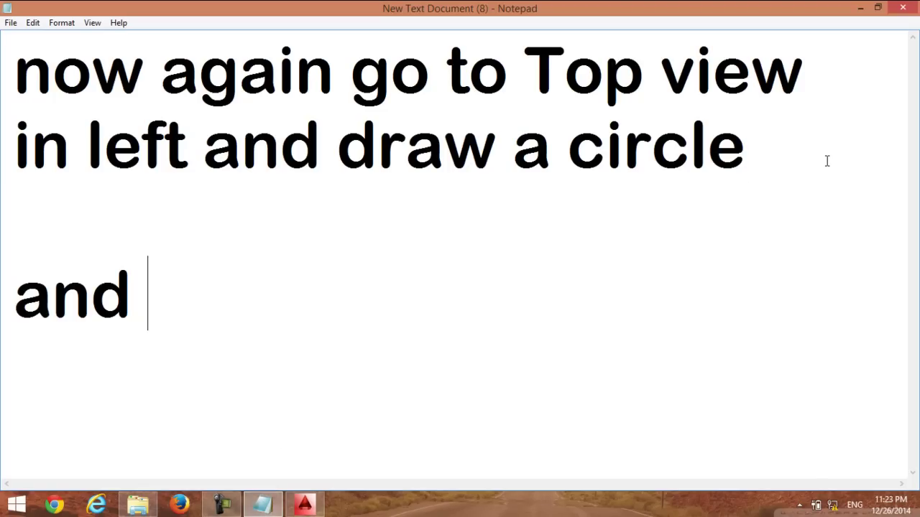
{"action": "type", "text": "nx"}
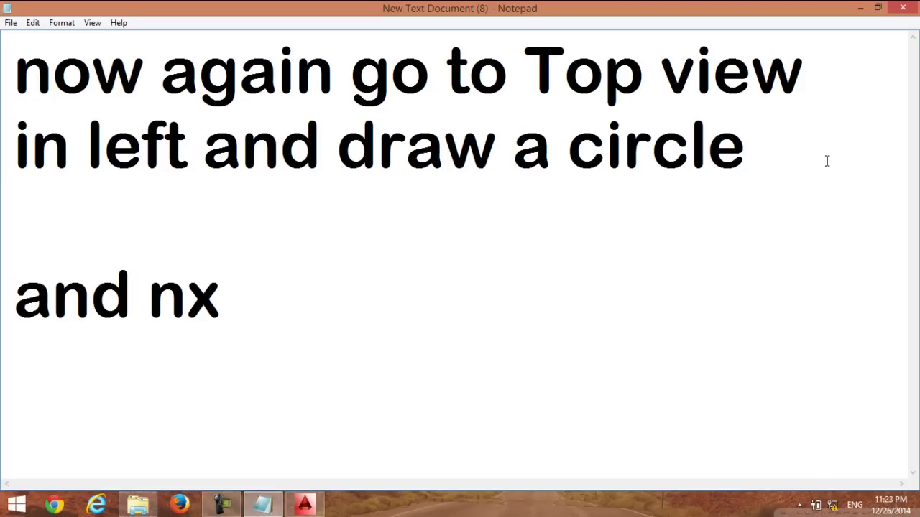
{"action": "key", "text": "BackSpace"}
{"action": "key", "text": "BackSpace"}
{"action": "key", "text": "BackSpace"}
{"action": "key", "text": "BackSpace"}
{"action": "key", "text": "BackSpace"}
{"action": "key", "text": "BackSpace"}
{"action": "key", "text": "BackSpace"}
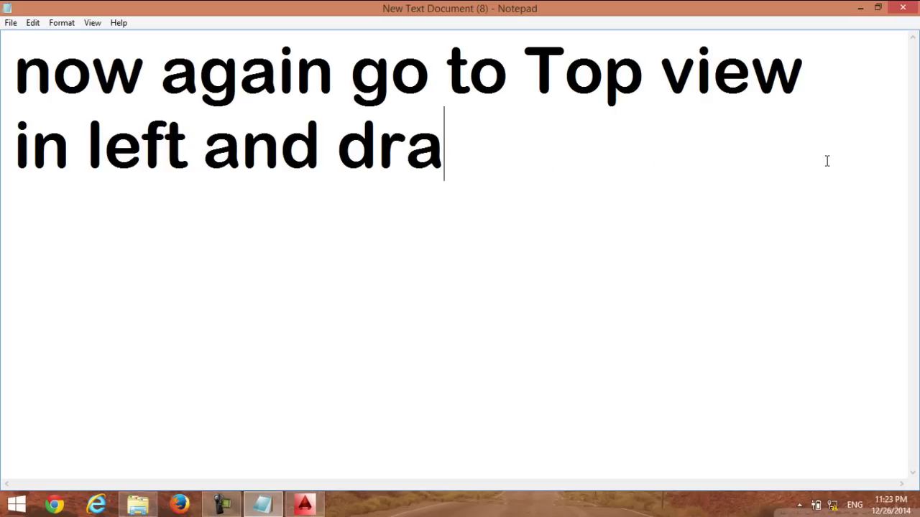
{"action": "key", "text": "BackSpace"}
{"action": "key", "text": "BackSpace"}
{"action": "key", "text": "BackSpace"}
{"action": "key", "text": "BackSpace"}
{"action": "key", "text": "BackSpace"}
{"action": "key", "text": "BackSpace"}
{"action": "key", "text": "BackSpace"}
{"action": "key", "text": "BackSpace"}
{"action": "key", "text": "BackSpace"}
{"action": "key", "text": "BackSpace"}
{"action": "key", "text": "BackSpace"}
{"action": "key", "text": "BackSpace"}
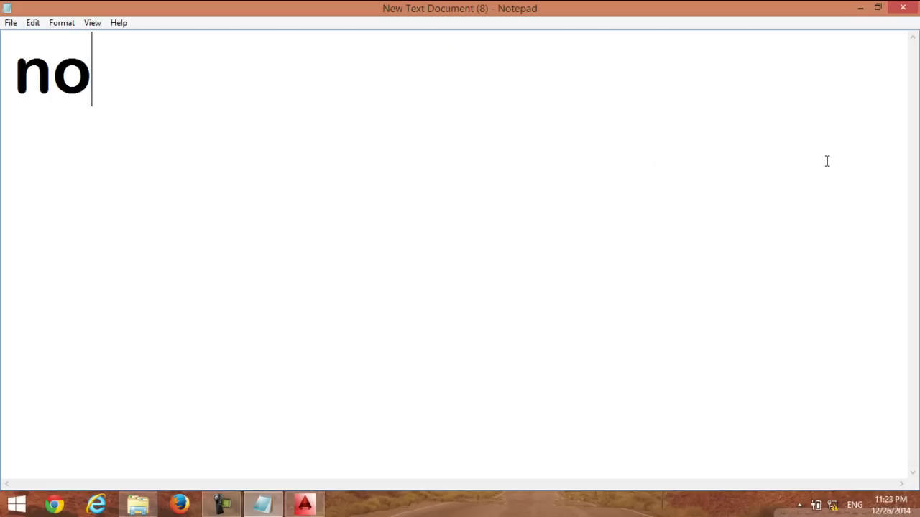
{"action": "key", "text": "BackSpace"}
{"action": "key", "text": "BackSpace"}
{"action": "type", "text": "and "}
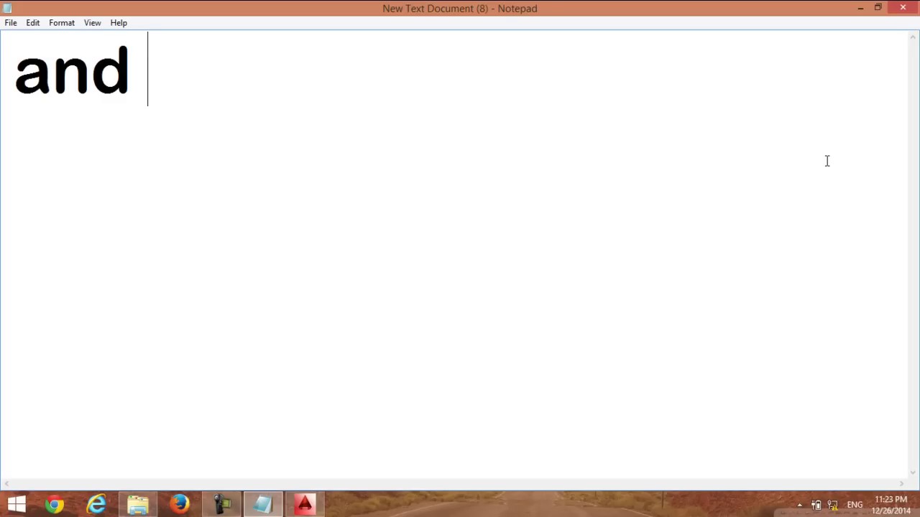
{"action": "type", "text": "again fr"}
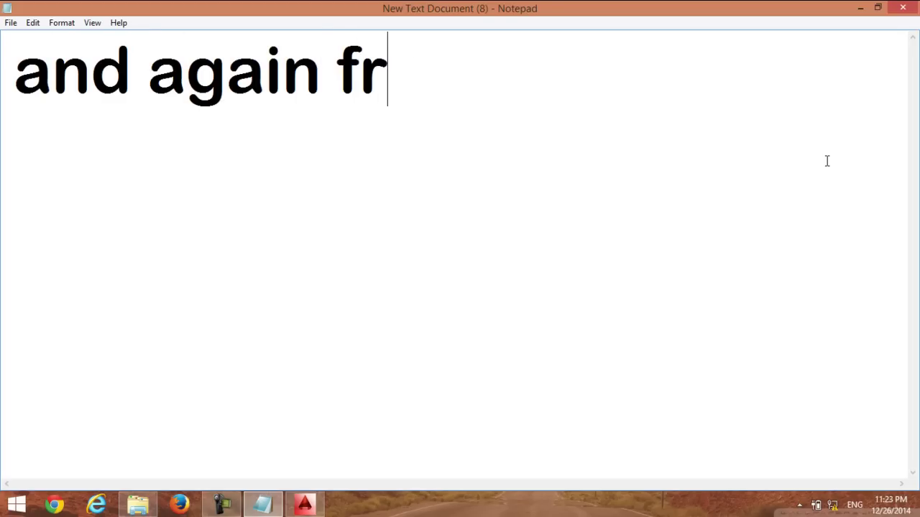
{"action": "type", "text": "ont view"}
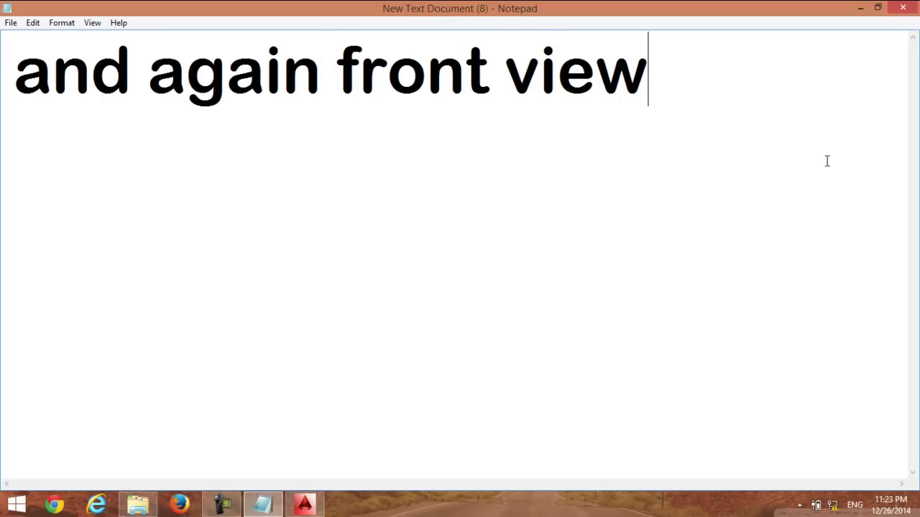
Switch the left viewport back to the Front view
{"action": "left_click", "coordinate": [860, 8]}
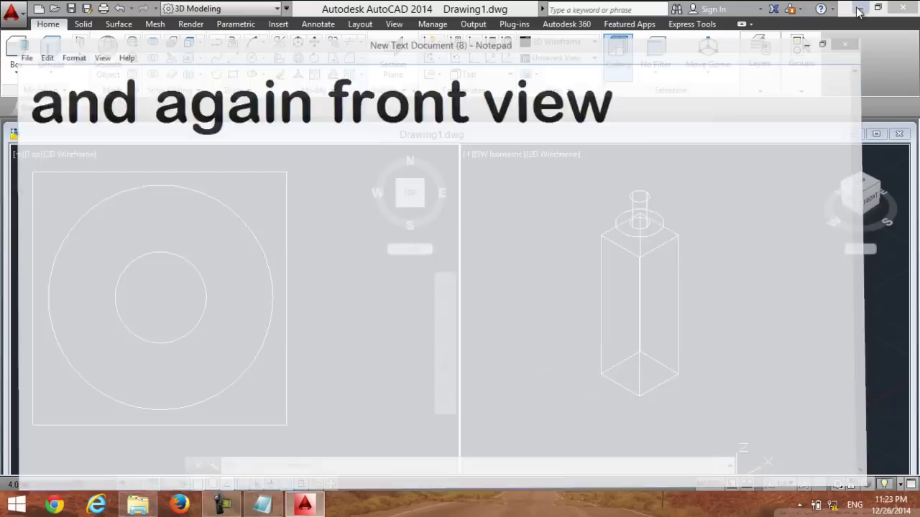
{"action": "left_click", "coordinate": [33, 155]}
{"action": "left_click", "coordinate": [45, 248]}
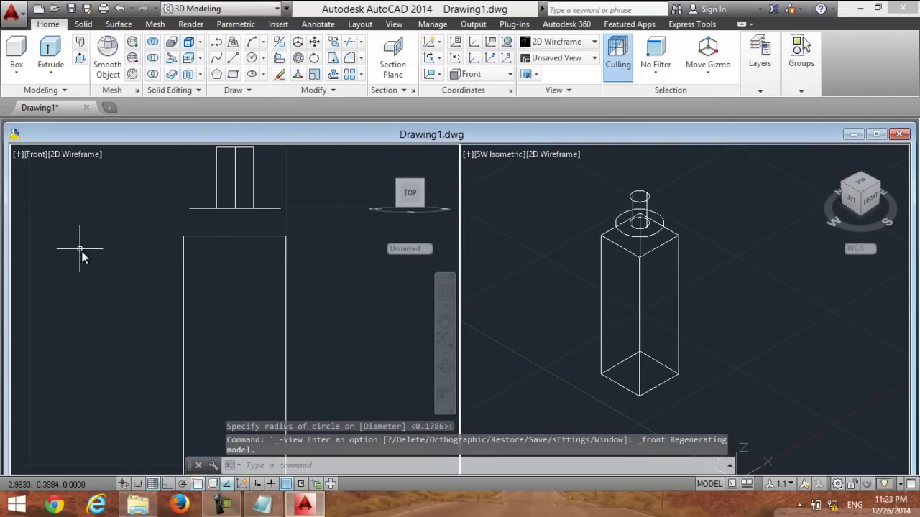
Drag the edge-on larger circle down onto the box body's top face
{"action": "left_click", "coordinate": [267, 210]}
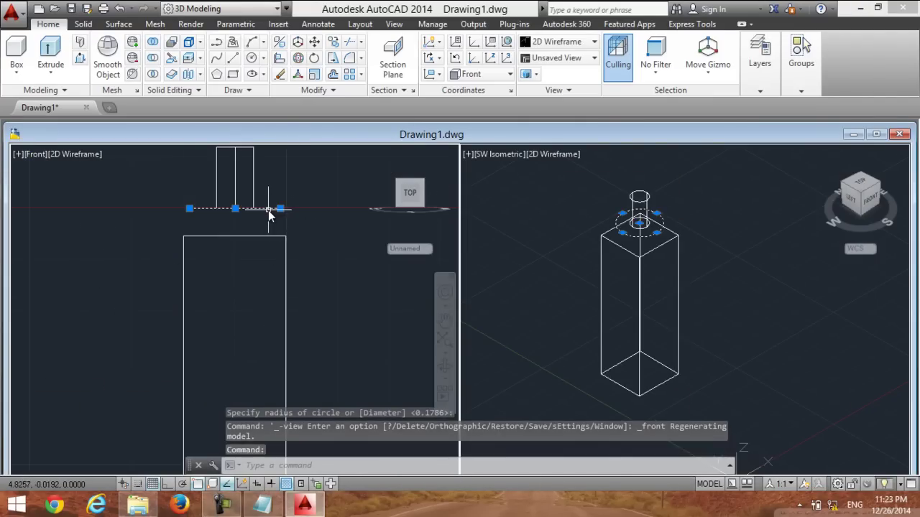
{"action": "key", "text": "Escape"}
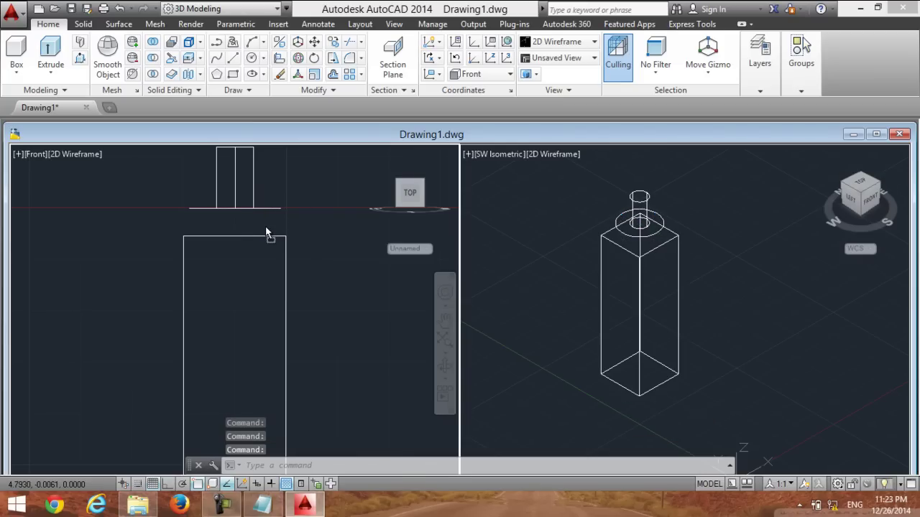
{"action": "left_click_drag", "start_coordinate": [266, 229], "coordinate": [268, 228]}
{"action": "left_click", "coordinate": [268, 227]}
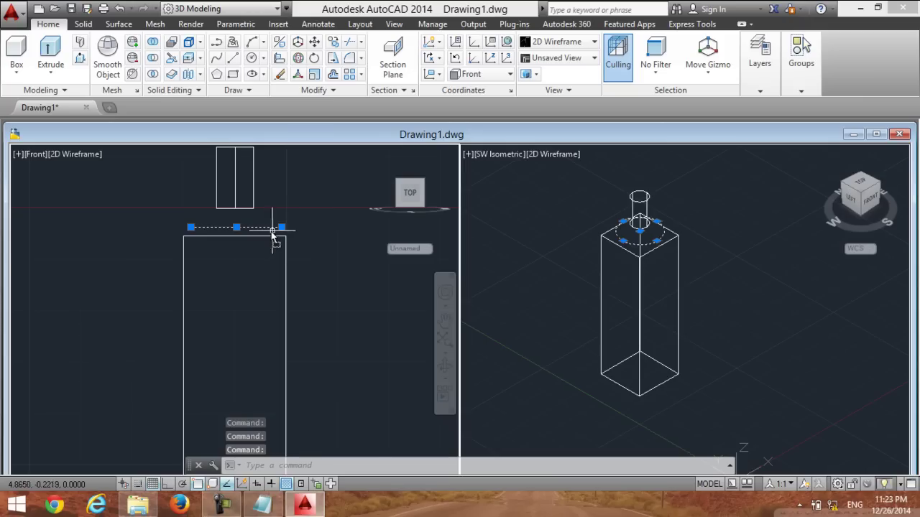
{"action": "scroll", "coordinate": [271, 230], "scroll_direction": "up", "scroll_amount": 4}
{"action": "left_click_drag", "start_coordinate": [266, 229], "coordinate": [266, 244], "text": "ctrl"}
{"action": "scroll", "coordinate": [266, 246], "scroll_direction": "down", "scroll_amount": 2}
{"action": "scroll", "coordinate": [266, 246], "scroll_direction": "down", "scroll_amount": 2}
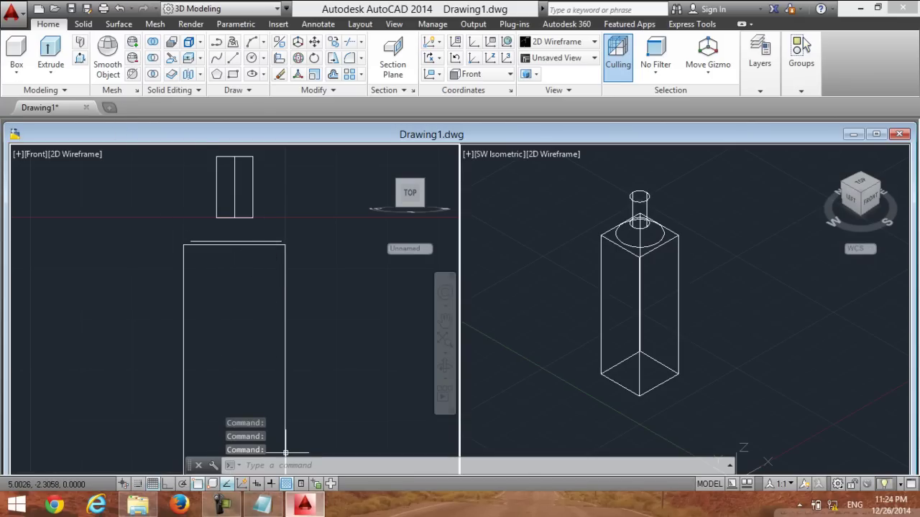
Add 'and select the circle' on a new line below 'click on EXTRUDE again', highlighting EXTRUDE
{"action": "left_click", "coordinate": [119, 25]}
{"action": "key", "text": "alt+Tab"}
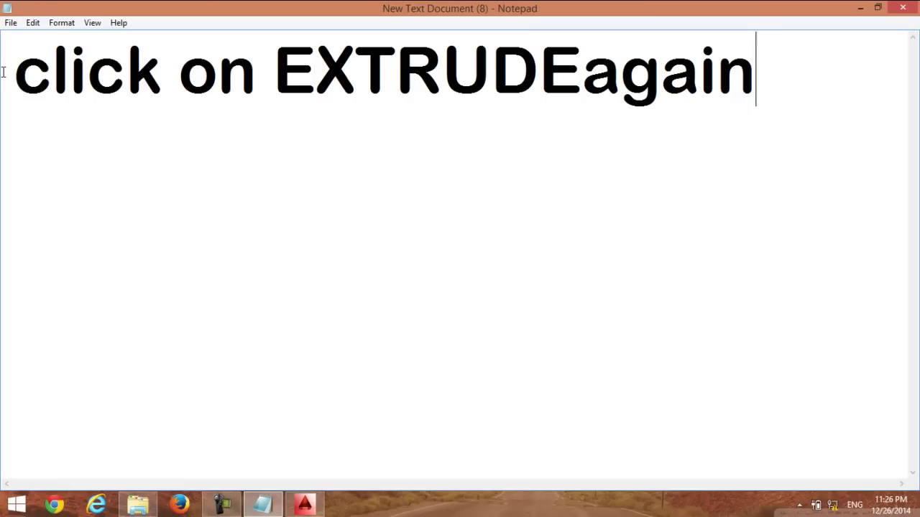
{"action": "key", "text": "Return"}
{"action": "type", "text": "and se"}
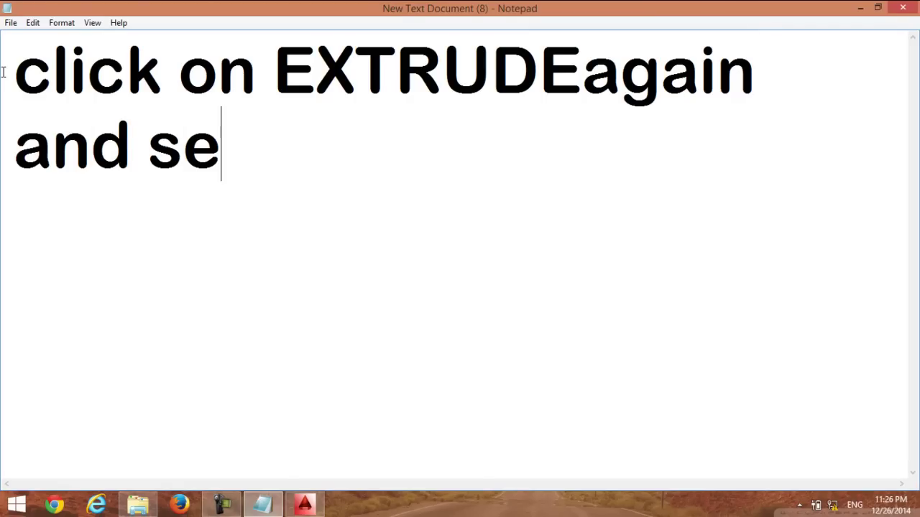
{"action": "type", "text": "lect th"}
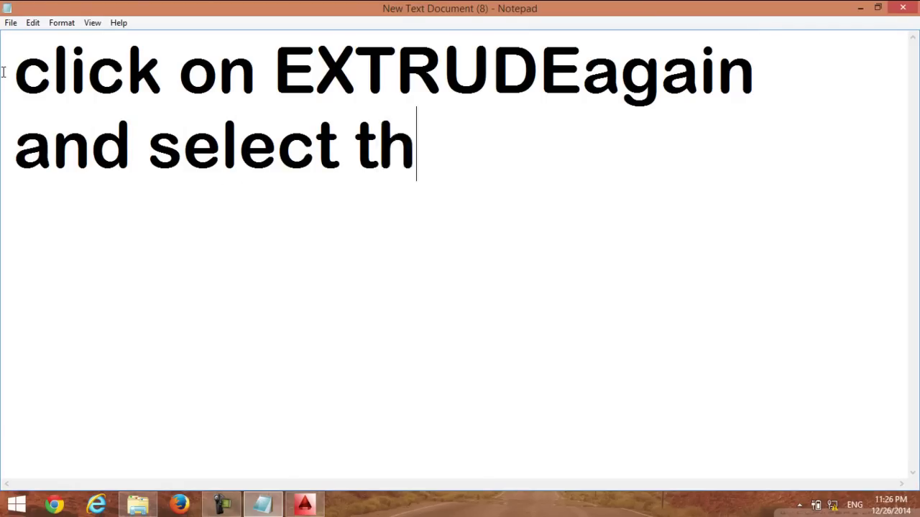
{"action": "type", "text": "e circ"}
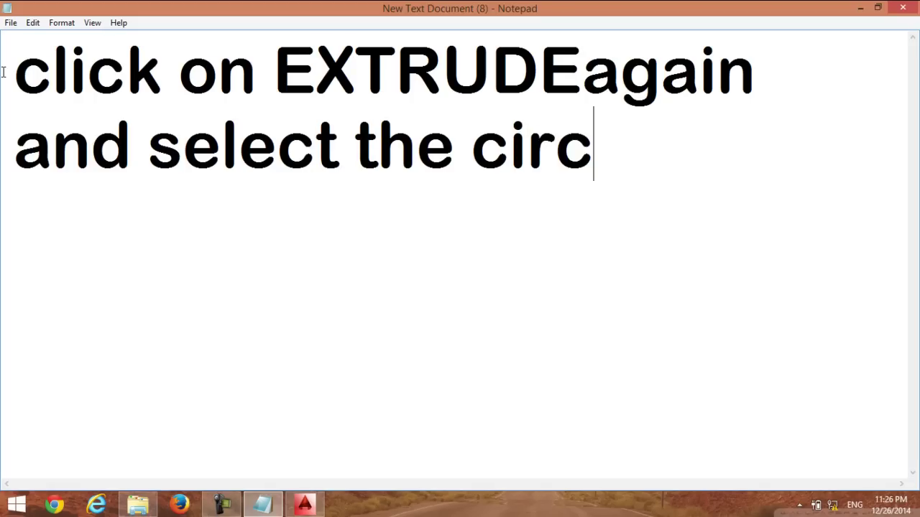
{"action": "type", "text": "le"}
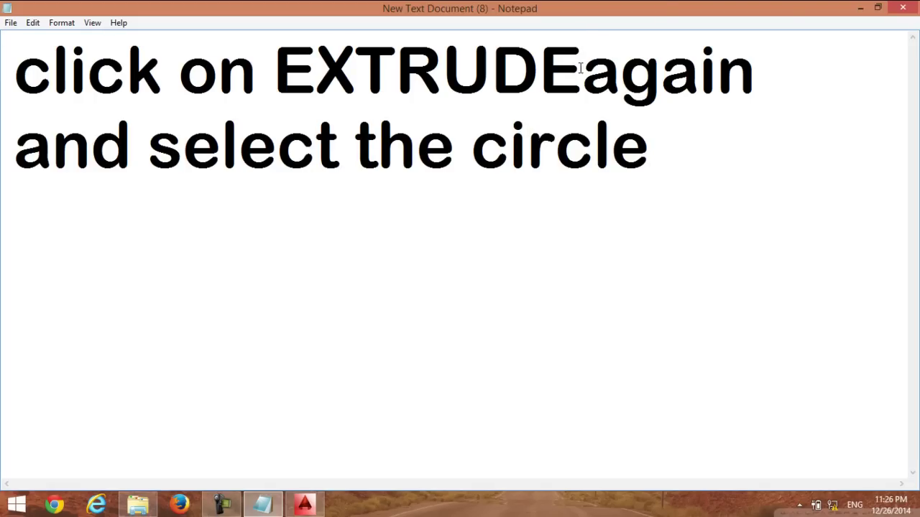
{"action": "left_click", "coordinate": [580, 69]}
{"action": "left_click_drag", "start_coordinate": [582, 68], "coordinate": [273, 68]}
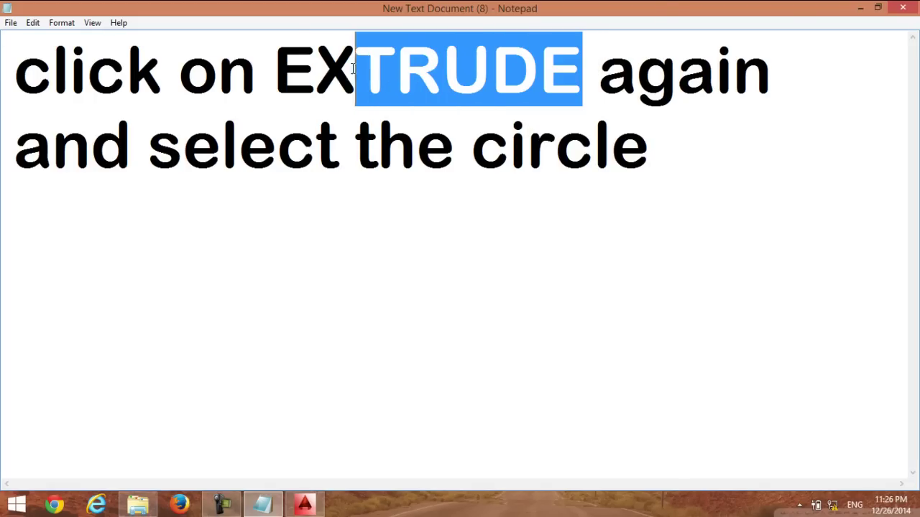
Extrude the larger circle from the Home tab into a thin disc on the box top
{"action": "left_click", "coordinate": [860, 7]}
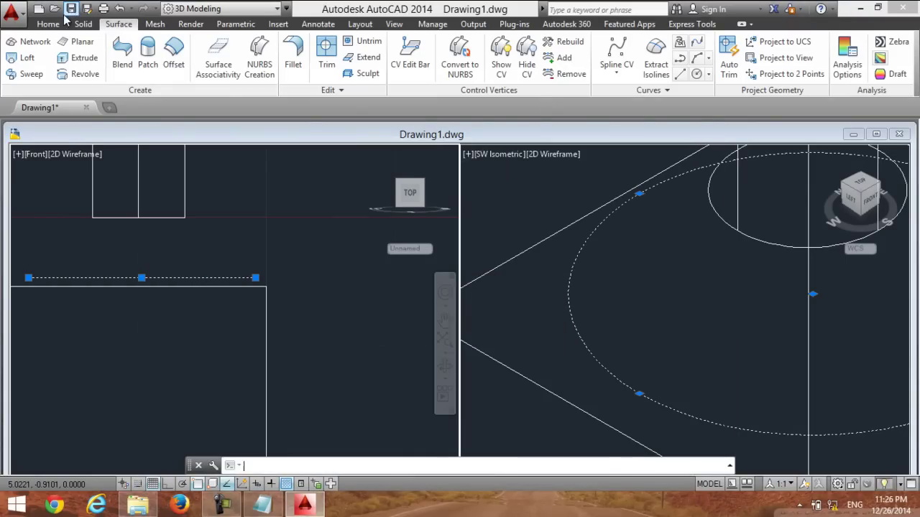
{"action": "left_click", "coordinate": [48, 25]}
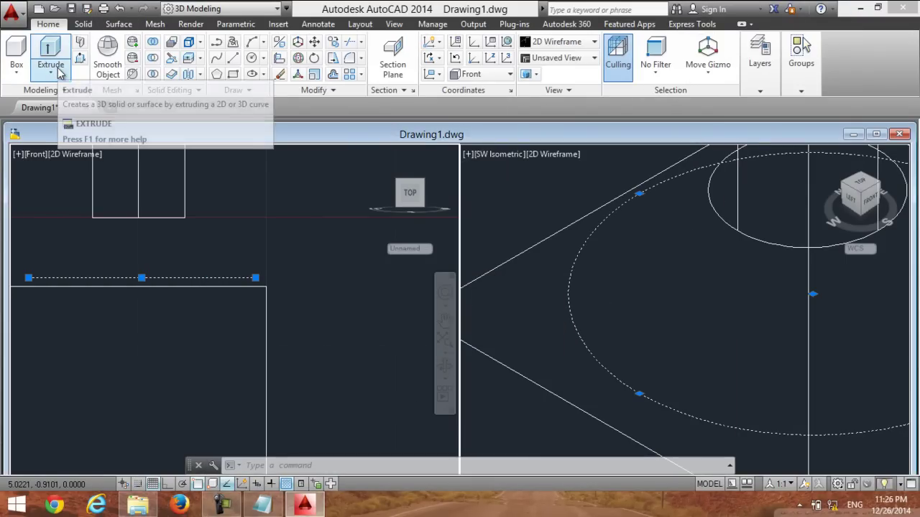
{"action": "left_click", "coordinate": [51, 46]}
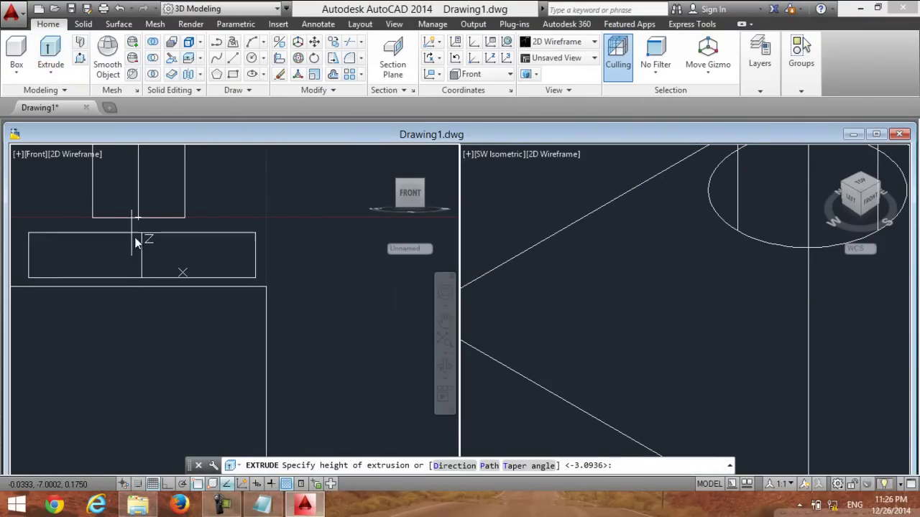
{"action": "left_click", "coordinate": [154, 281]}
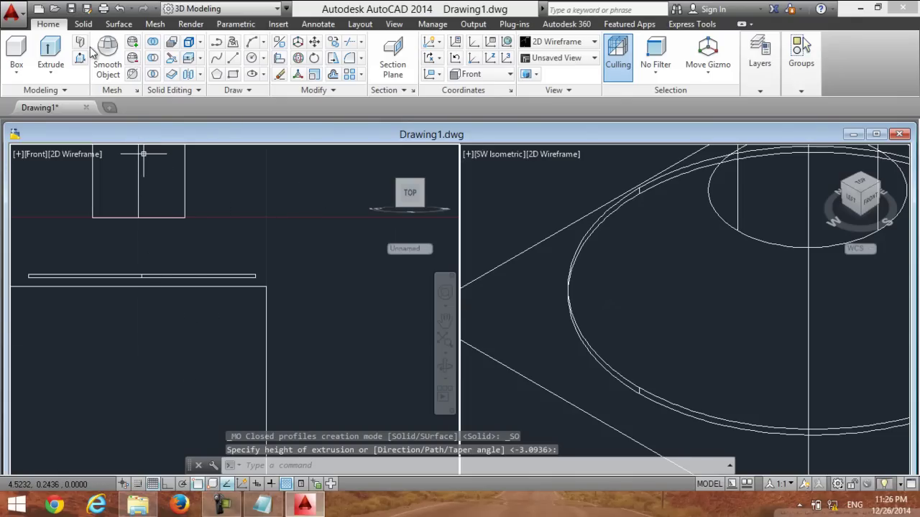
{"action": "left_click", "coordinate": [262, 506]}
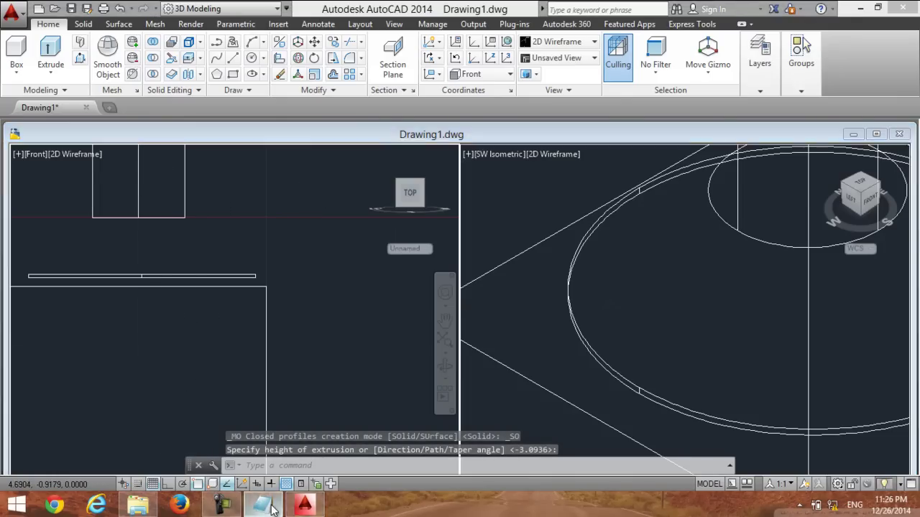
Replace the whole note with 'now go to Surface > surface bend' and minimize Notepad
{"action": "left_click", "coordinate": [694, 159]}
{"action": "key", "text": "ctrl+a"}
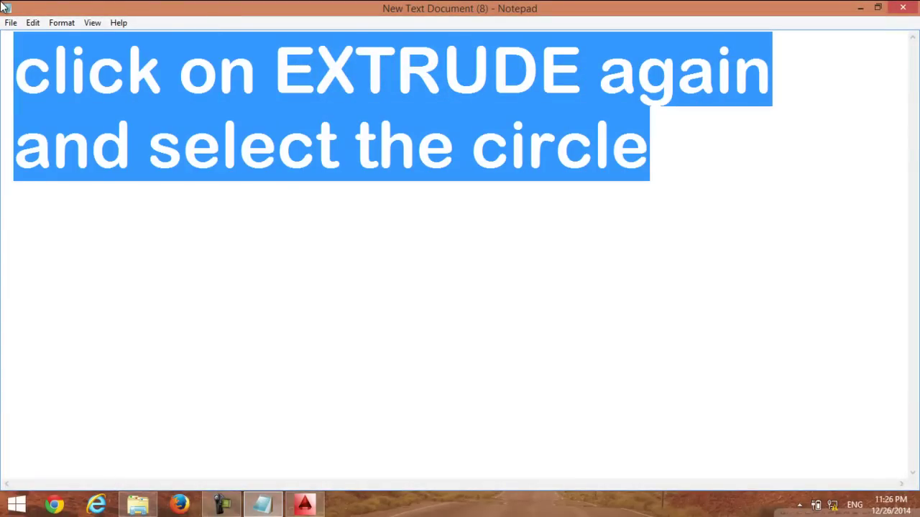
{"action": "type", "text": "now go "}
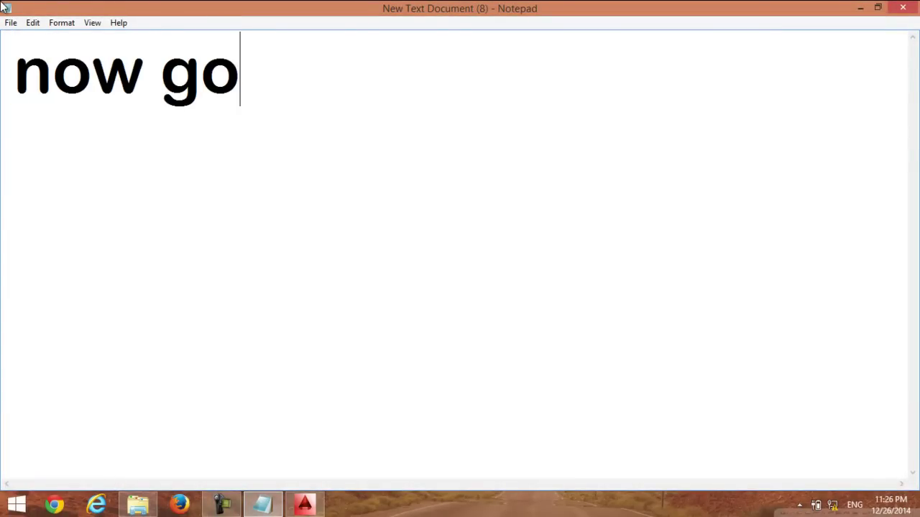
{"action": "type", "text": "to"}
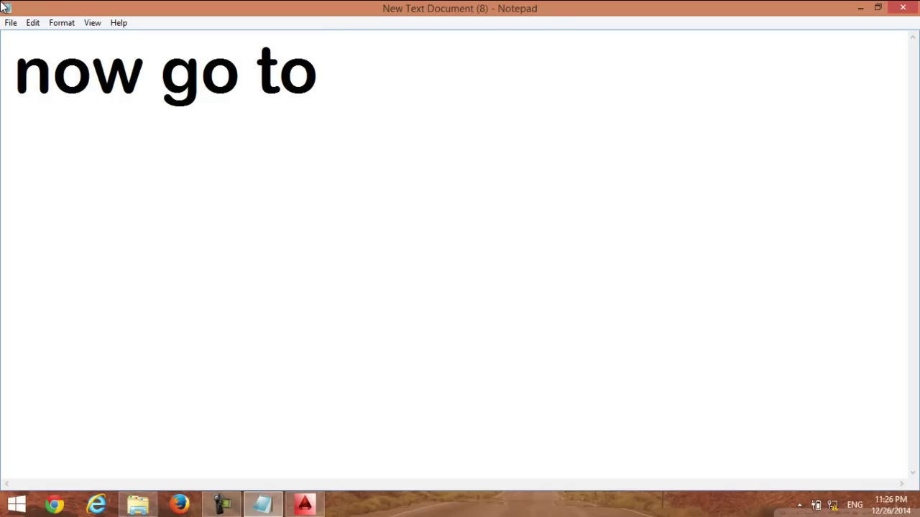
{"action": "type", "text": " Sur"}
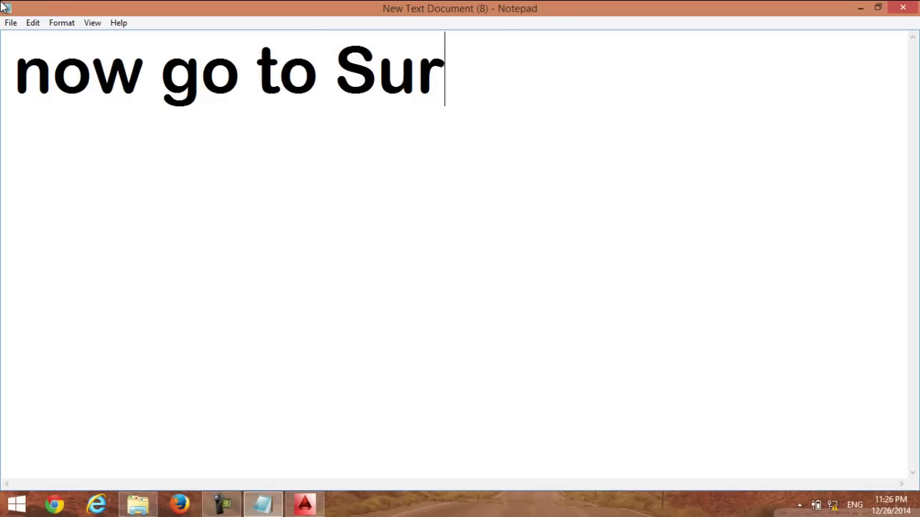
{"action": "type", "text": "face "}
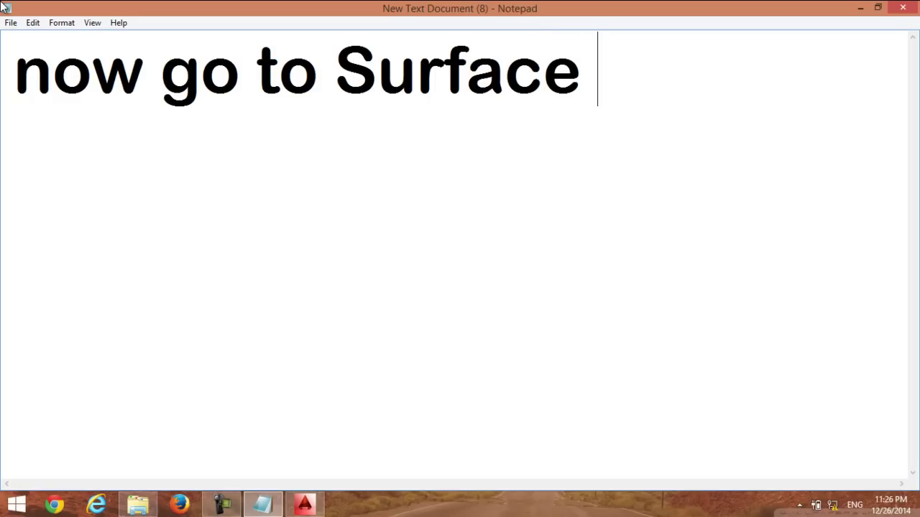
{"action": "type", "text": "> "}
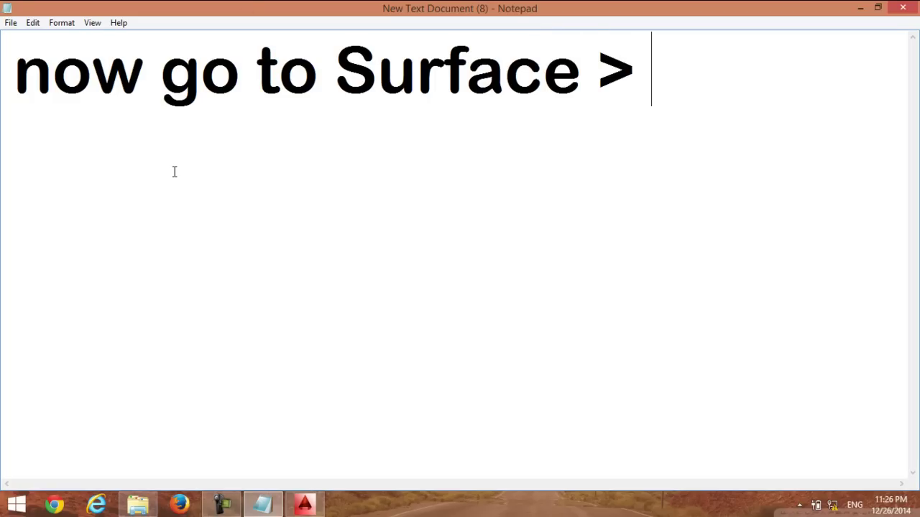
{"action": "type", "text": "sur"}
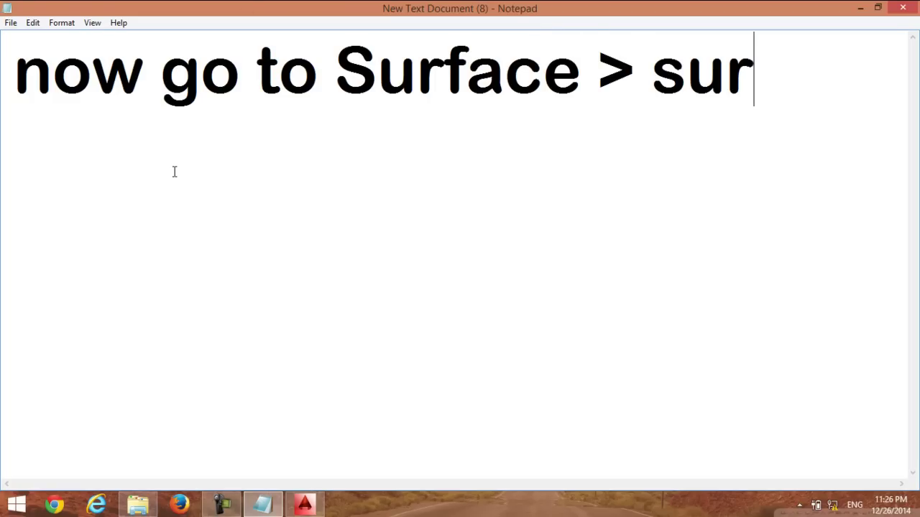
{"action": "type", "text": "face "}
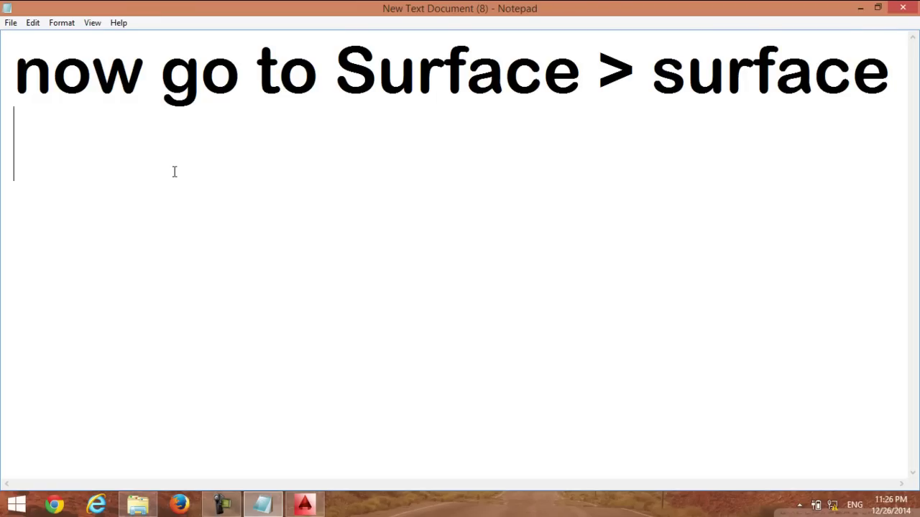
{"action": "type", "text": "bend"}
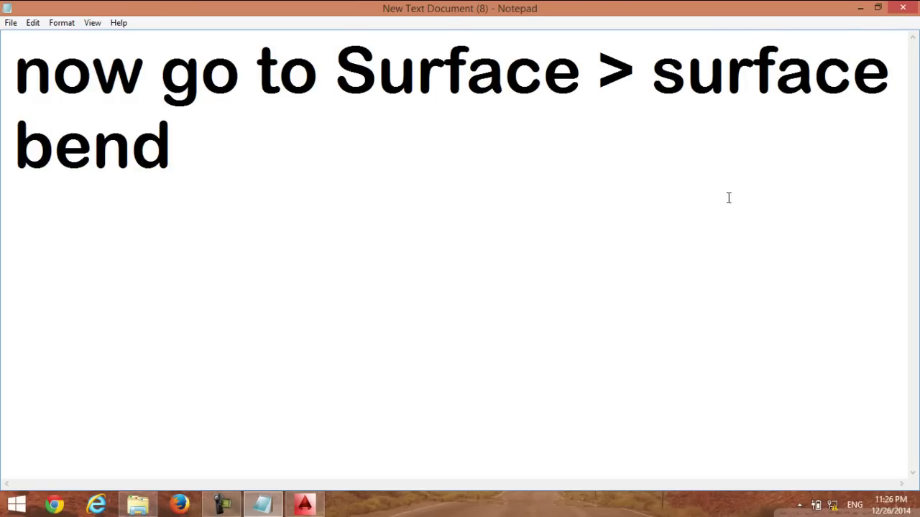
{"action": "left_click_drag", "start_coordinate": [241, 138], "coordinate": [332, 100]}
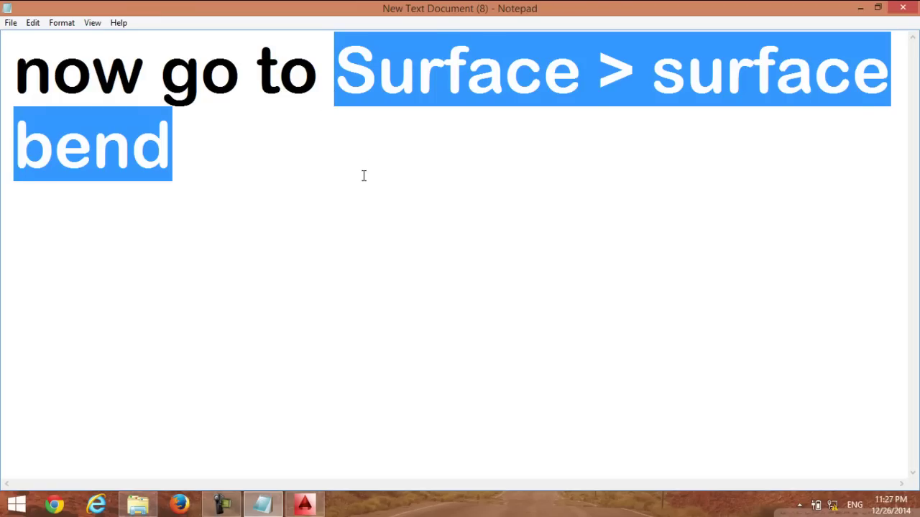
{"action": "left_click", "coordinate": [363, 175]}
{"action": "left_click", "coordinate": [860, 7]}
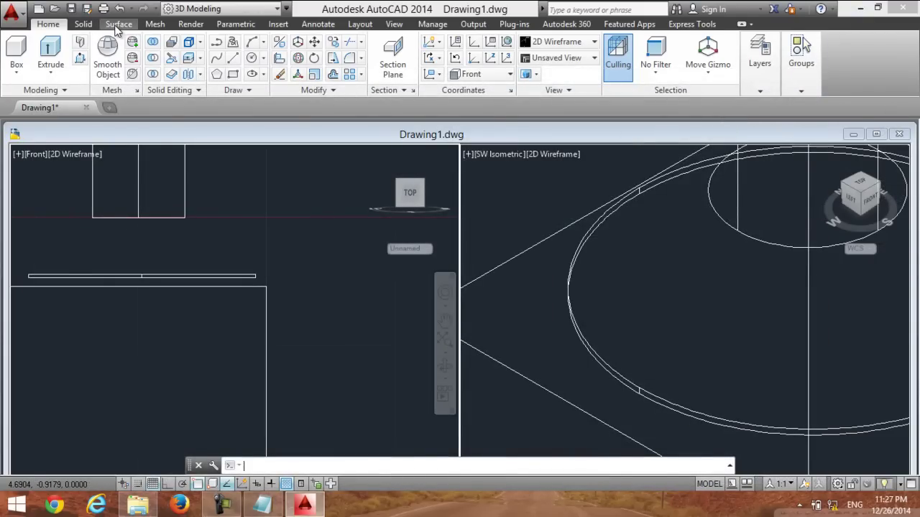
Open the Surface ribbon tab and fix 'bend' to 'blend' in the note
{"action": "left_click", "coordinate": [109, 26]}
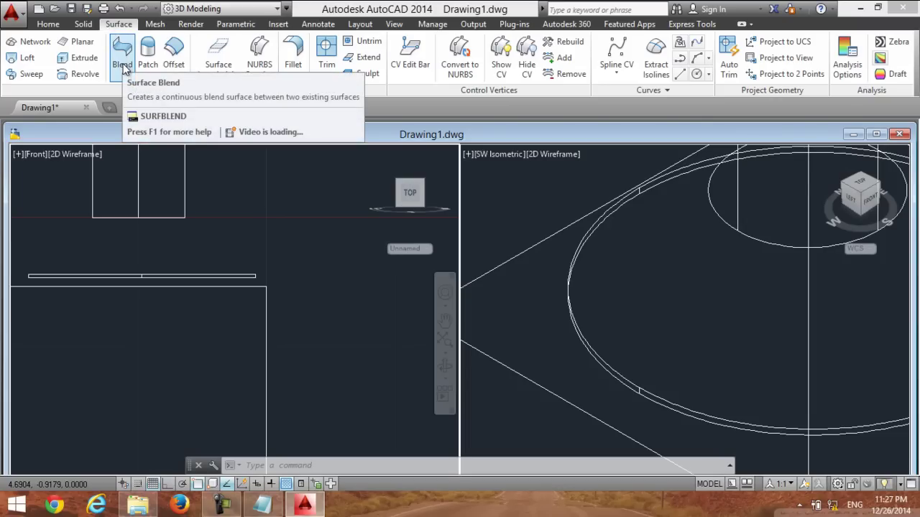
{"action": "left_click", "coordinate": [262, 505]}
{"action": "left_click", "coordinate": [67, 148]}
{"action": "type", "text": "lend"}
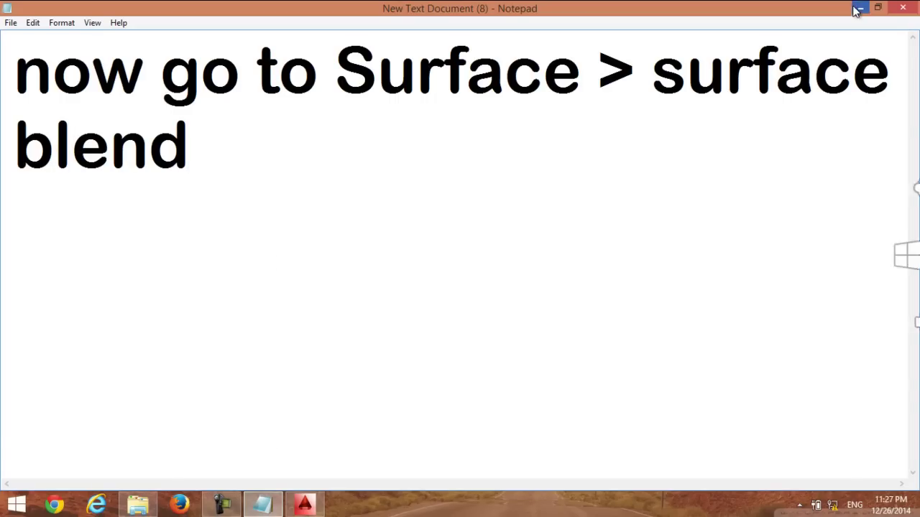
{"action": "left_click", "coordinate": [860, 8]}
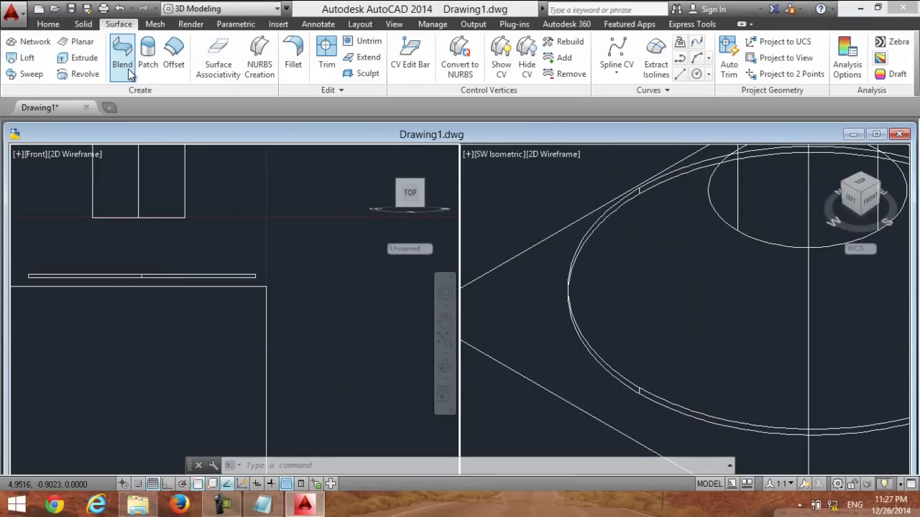
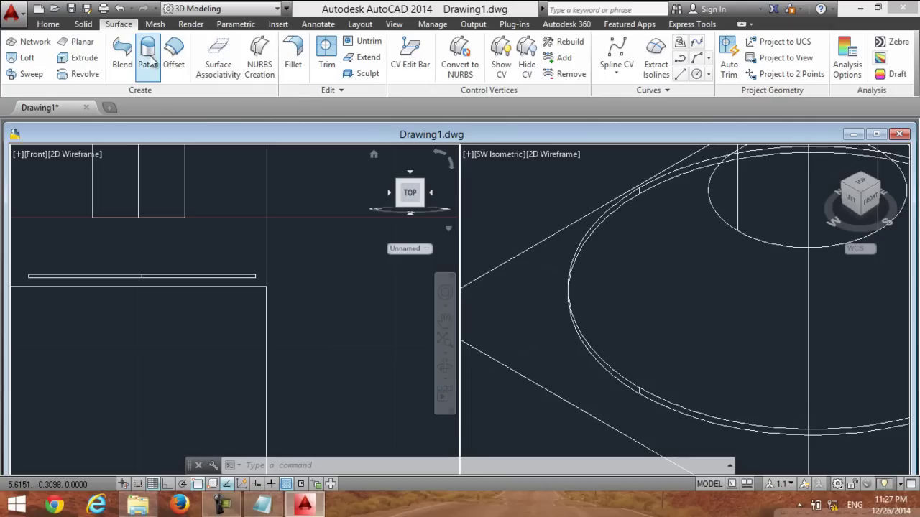
Start a surface blend in the SW Isometric viewport, picking the large circle's outer edge first
{"action": "left_click", "coordinate": [121, 61]}
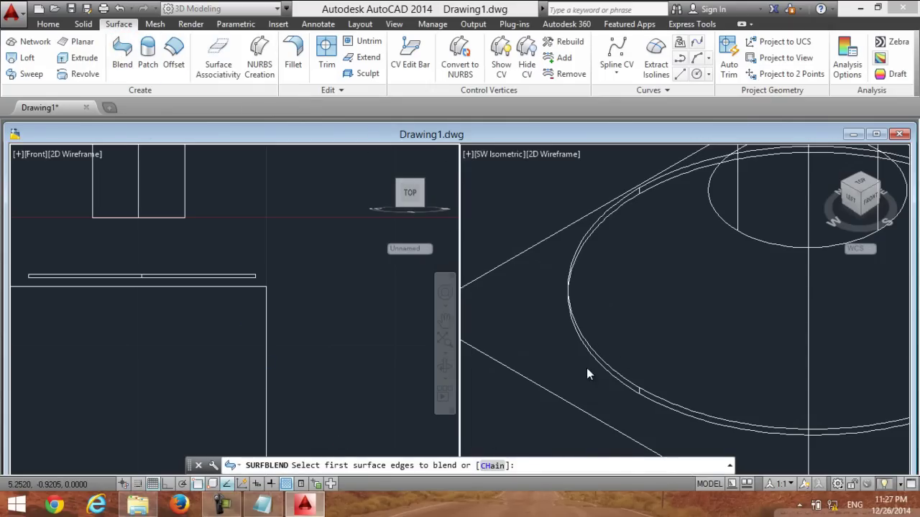
{"action": "left_click", "coordinate": [508, 253]}
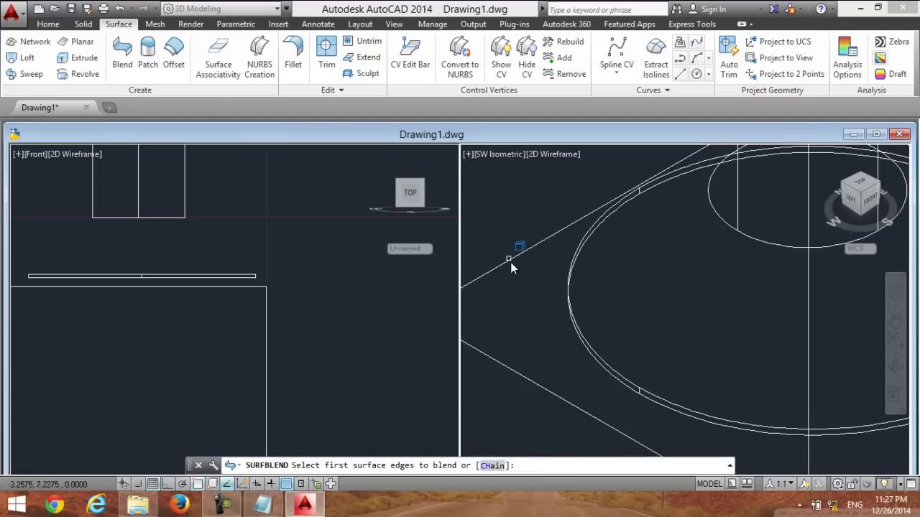
{"action": "left_click", "coordinate": [579, 332]}
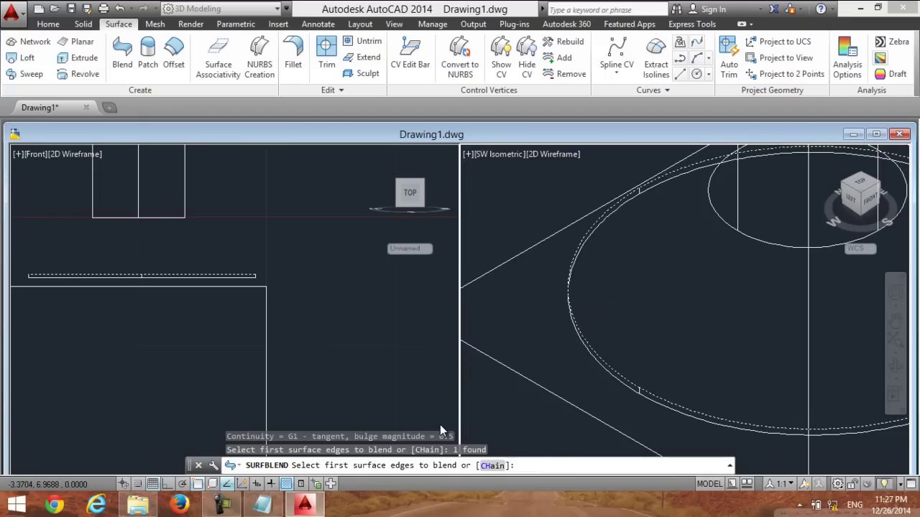
Replace the Notepad note with 'select the first object and pressenter'
{"action": "left_click", "coordinate": [263, 505]}
{"action": "left_click_drag", "start_coordinate": [305, 194], "coordinate": [2, 111]}
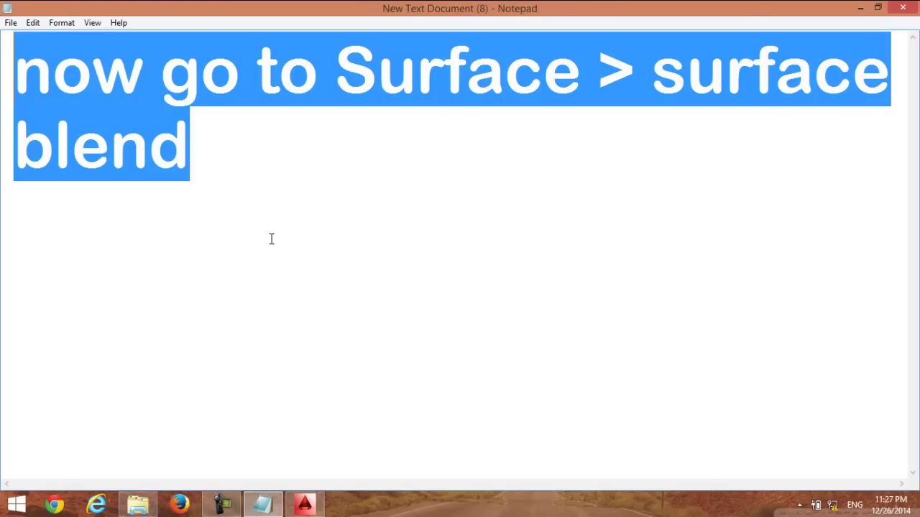
{"action": "type", "text": "selec"}
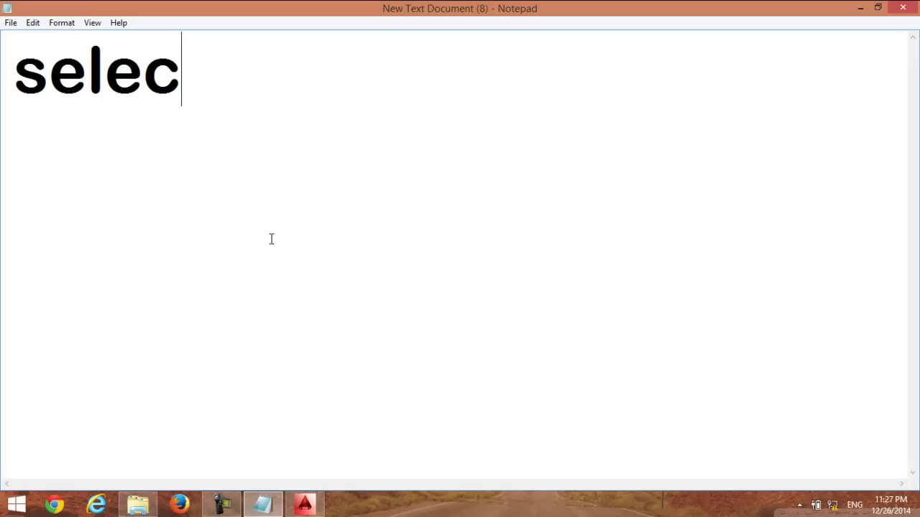
{"action": "type", "text": "t the "}
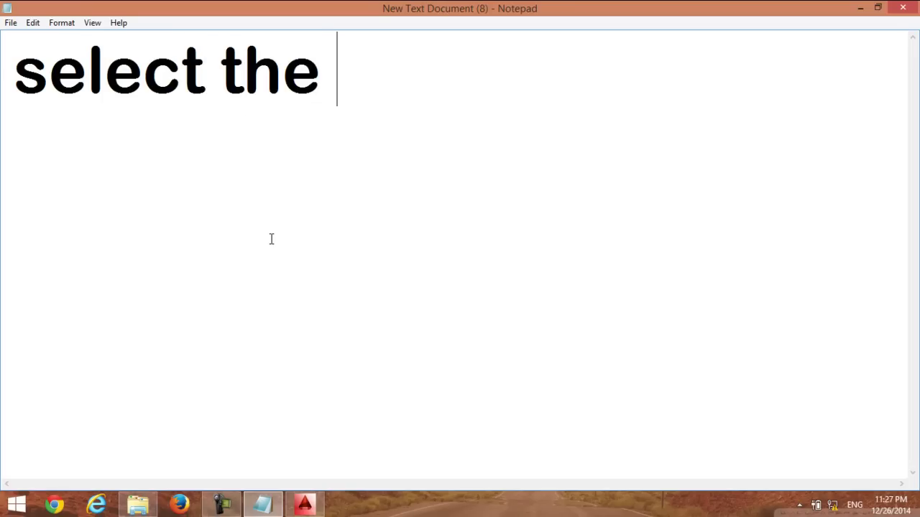
{"action": "type", "text": "first "}
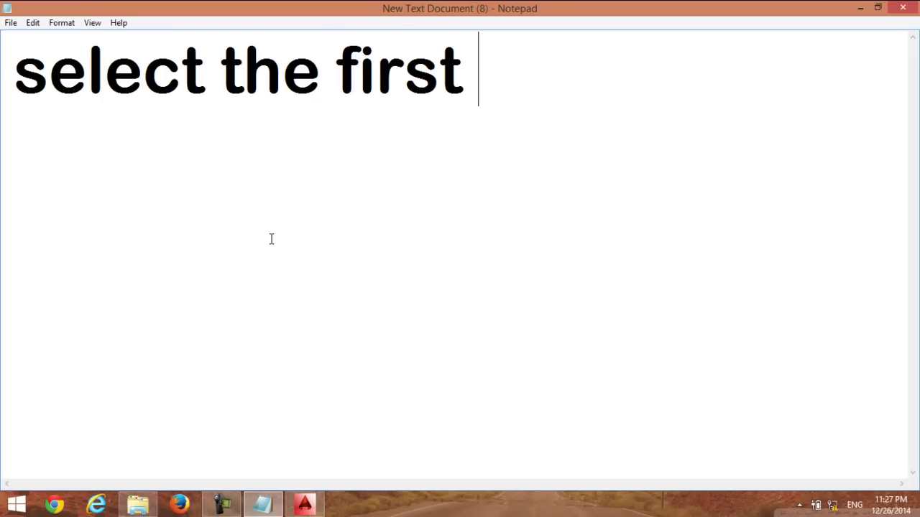
{"action": "type", "text": "obj"}
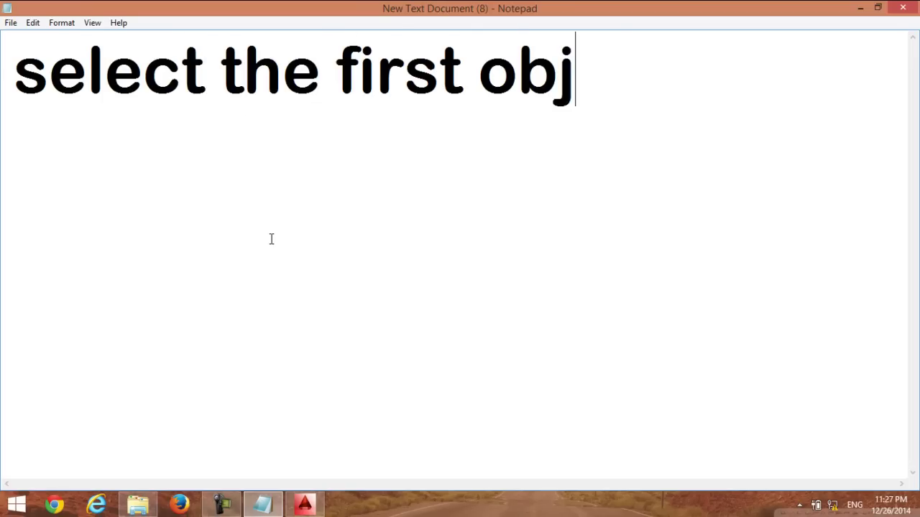
{"action": "type", "text": "ect "}
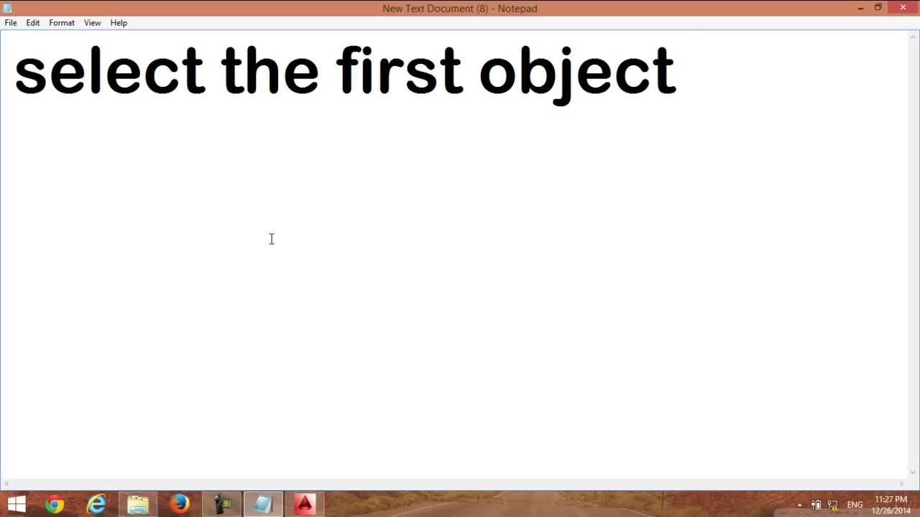
{"action": "type", "text": "and "}
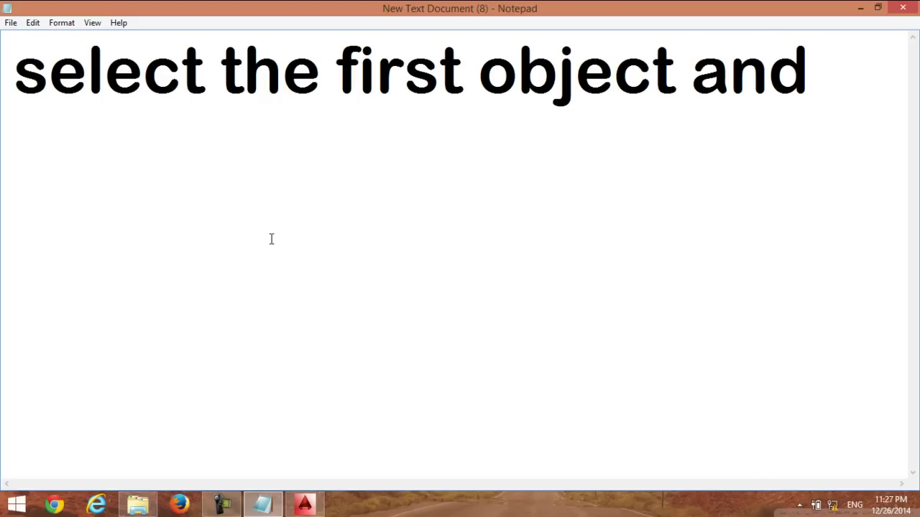
{"action": "type", "text": "press"}
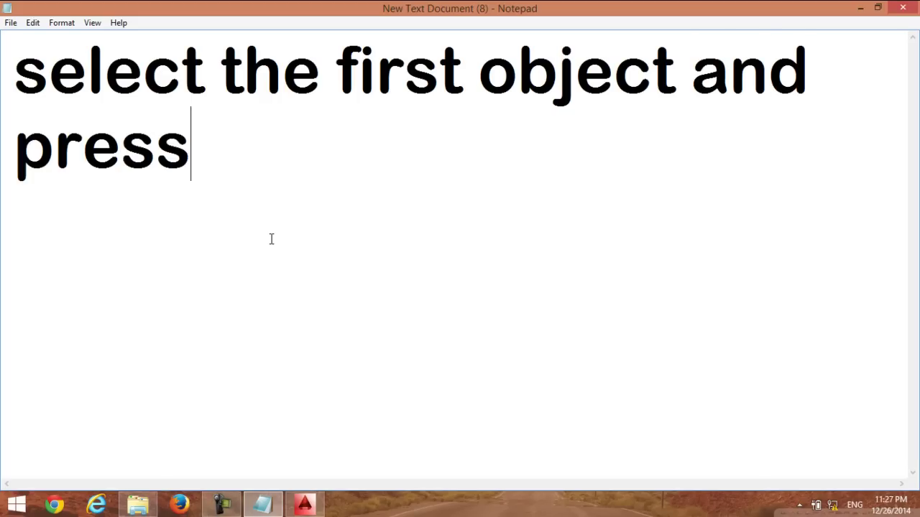
{"action": "type", "text": "enter"}
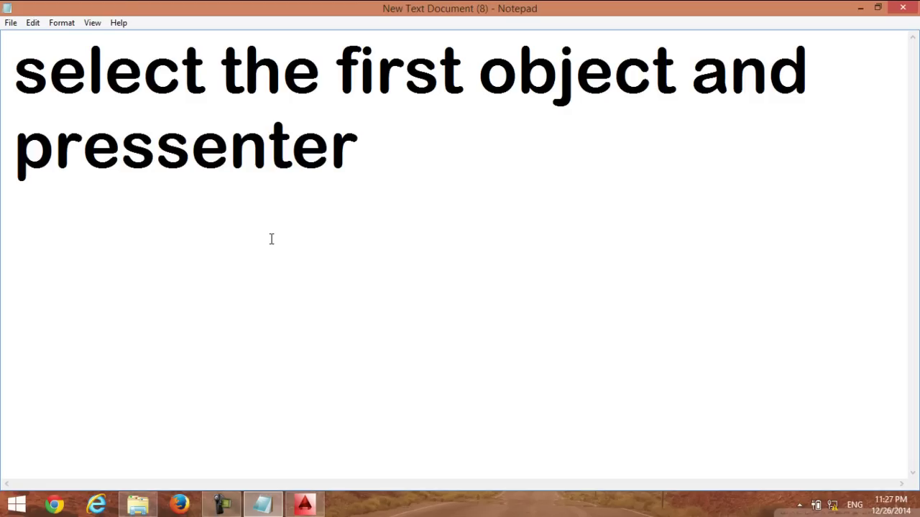
Fix the note's 'press enter' spacing, then confirm the first blend edge in AutoCAD
{"action": "left_click", "coordinate": [189, 140]}
{"action": "mouse_move", "coordinate": [413, 178]}
{"action": "left_mouse_down"}
{"action": "mouse_move", "coordinate": [135, 171]}
{"action": "mouse_move", "coordinate": [195, 172]}
{"action": "left_mouse_up"}
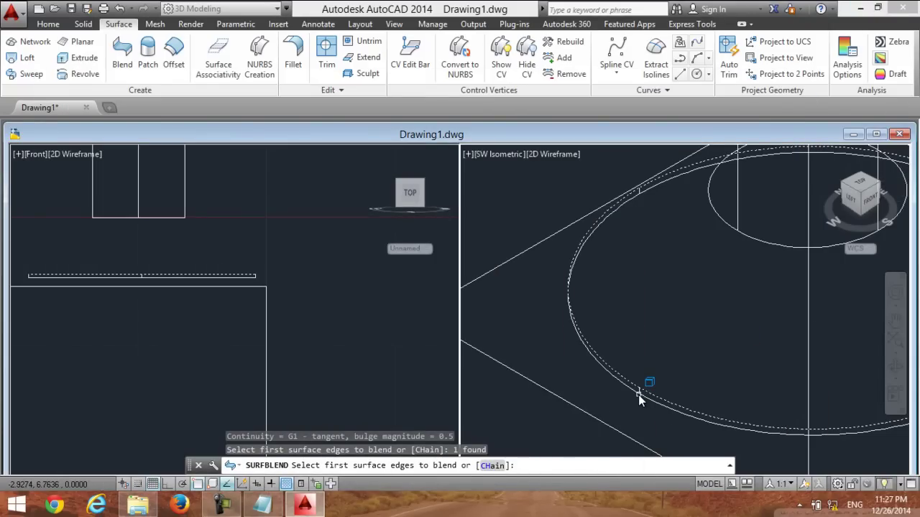
{"action": "key", "text": "Return"}
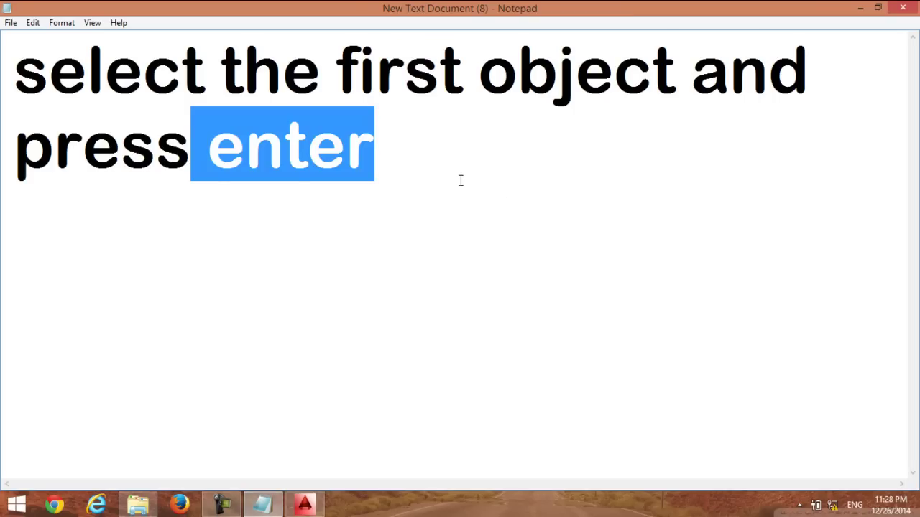
Rewrite the note as 'now select the second object' / 'that small circle and press enter'
{"action": "key", "text": "ctrl+a"}
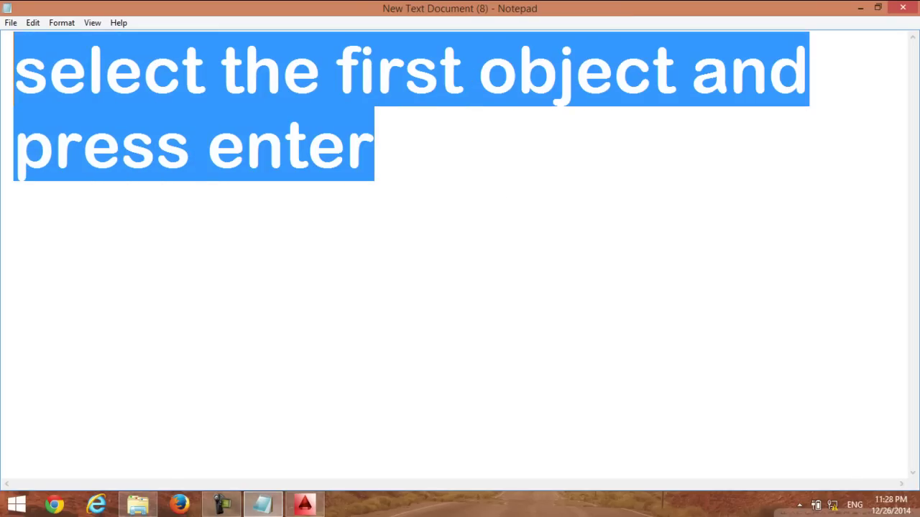
{"action": "type", "text": "now"}
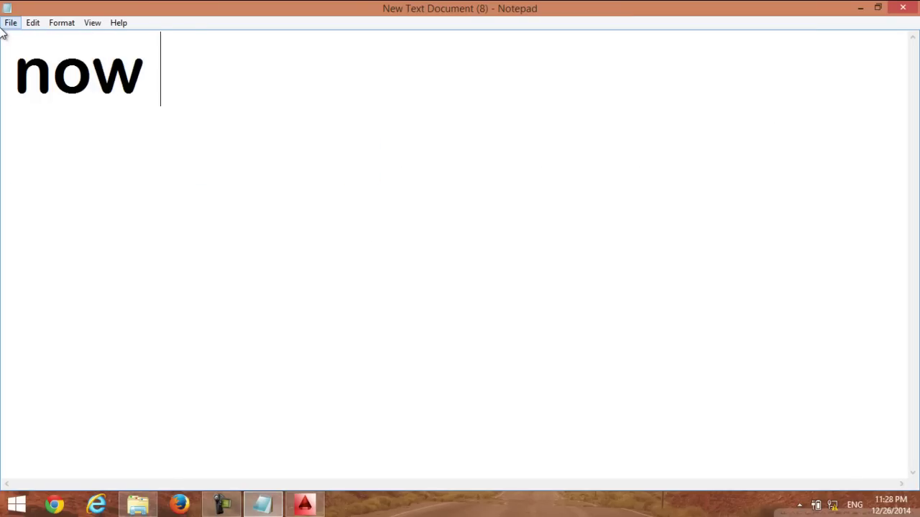
{"action": "type", "text": " select th"}
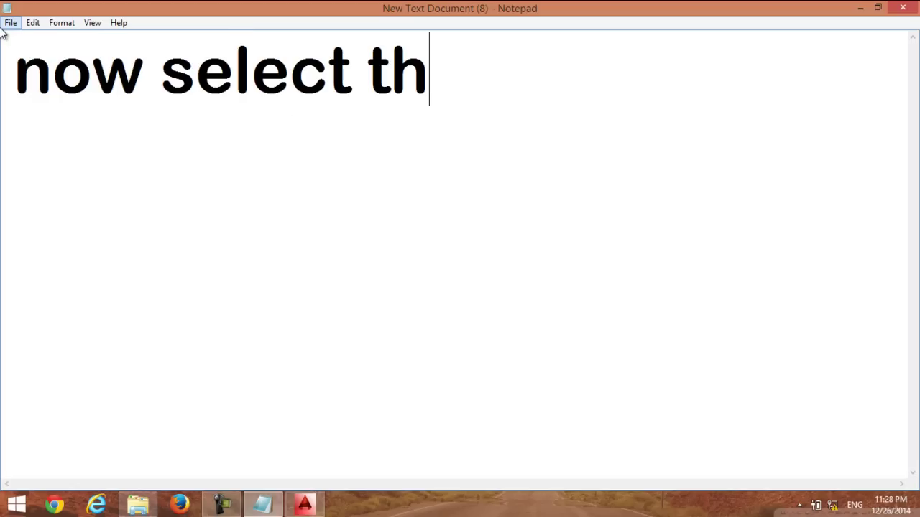
{"action": "type", "text": "e second "}
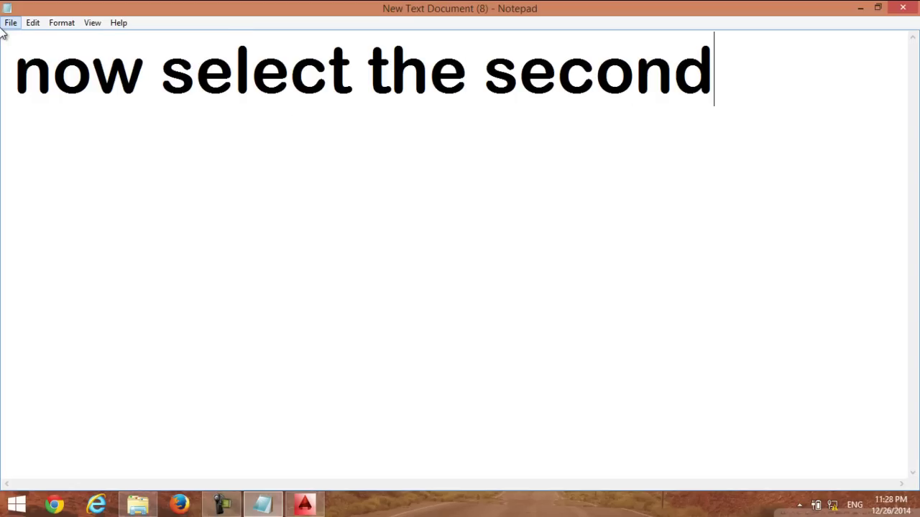
{"action": "type", "text": "object"}
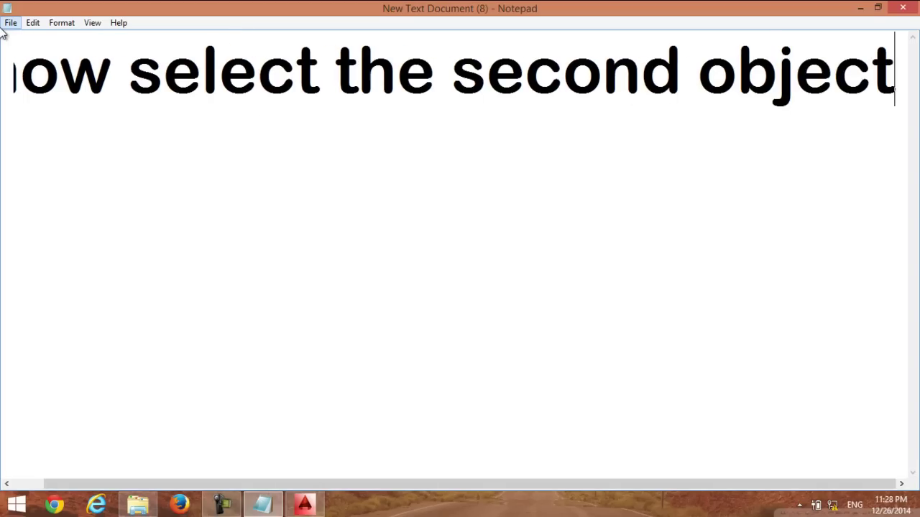
{"action": "key", "text": "Return"}
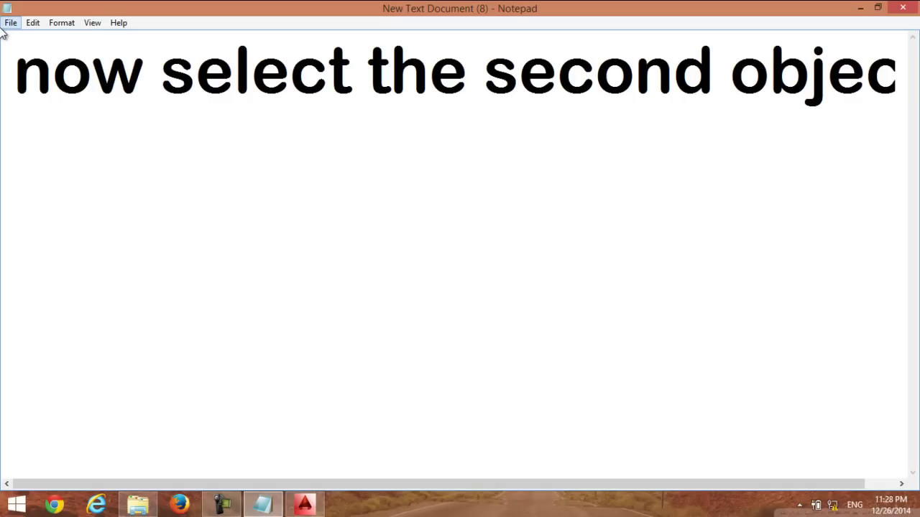
{"action": "type", "text": "that "}
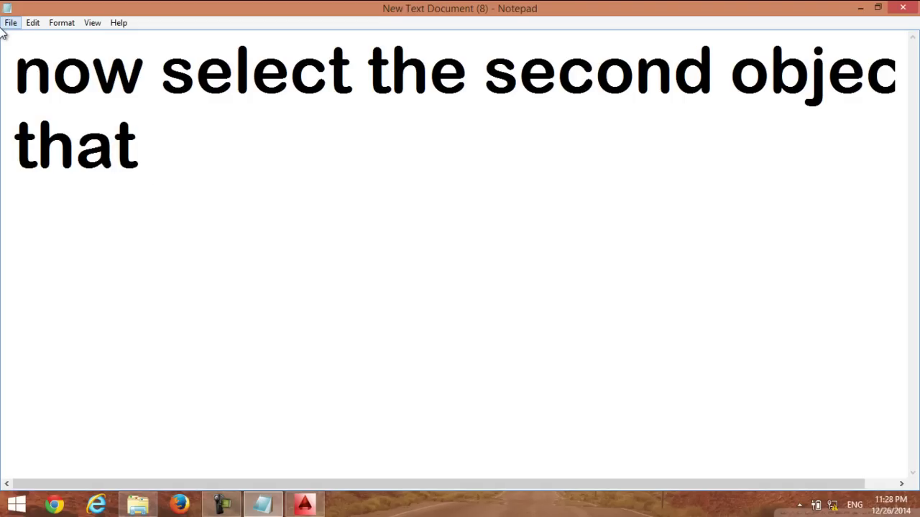
{"action": "type", "text": "sm"}
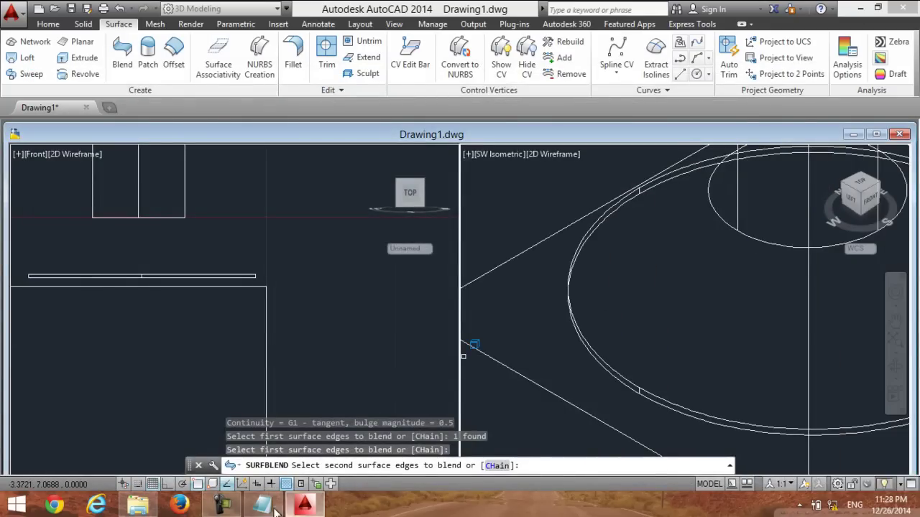
{"action": "type", "text": "a"}
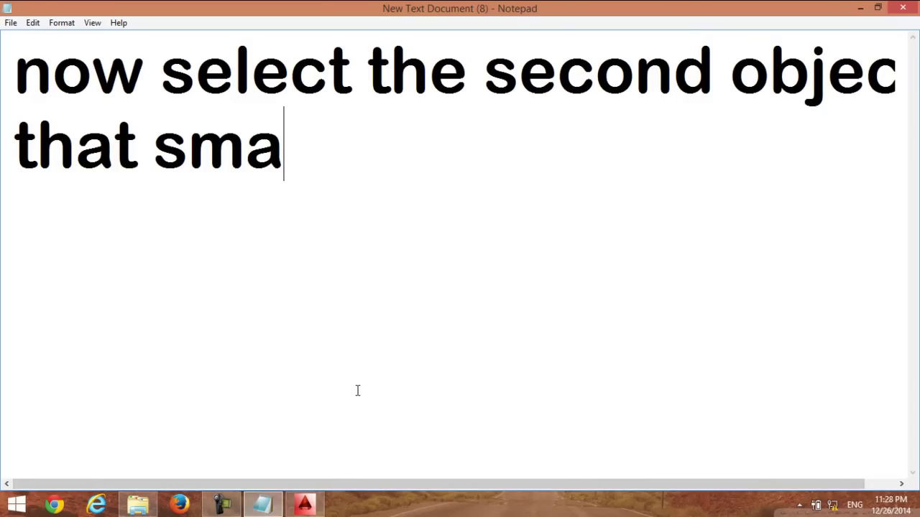
{"action": "type", "text": "ll circ"}
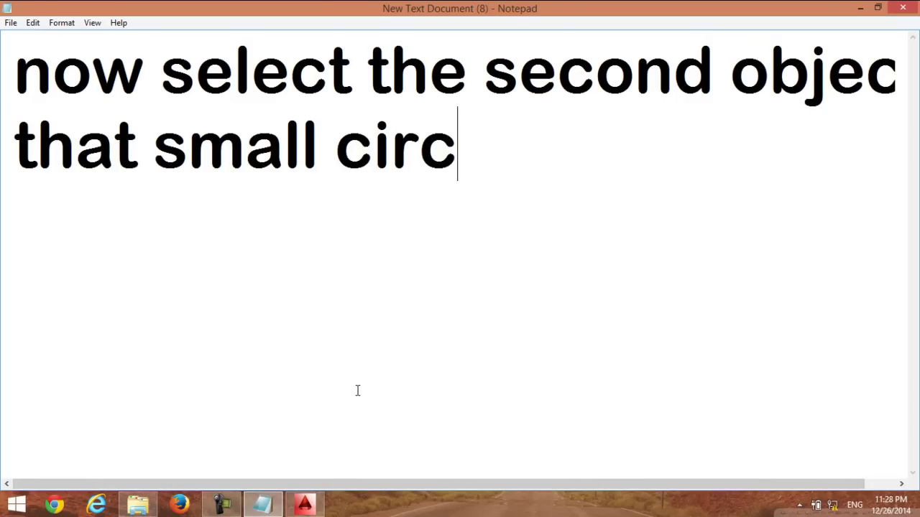
{"action": "type", "text": "le"}
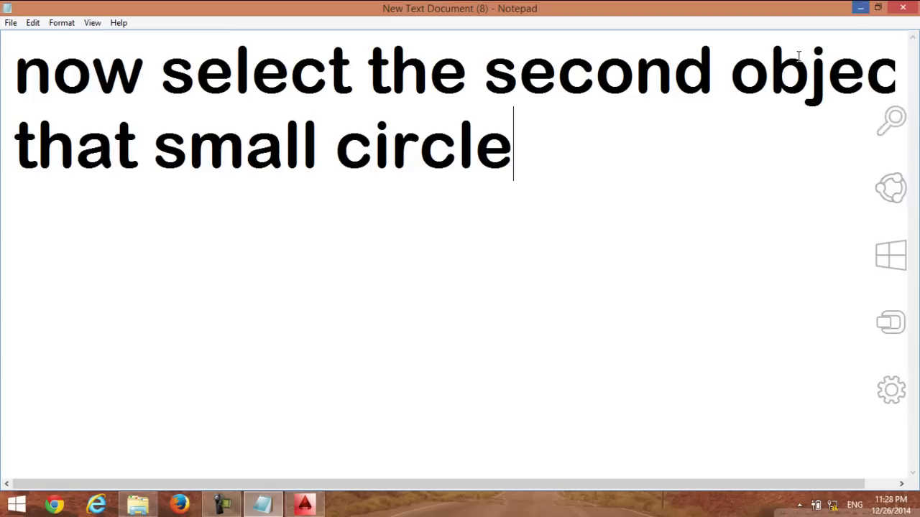
{"action": "type", "text": " and "}
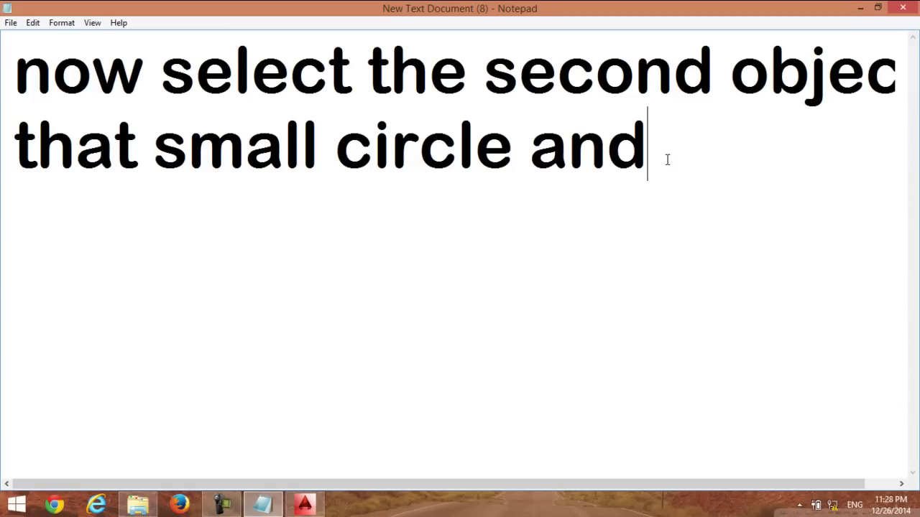
{"action": "type", "text": "press "}
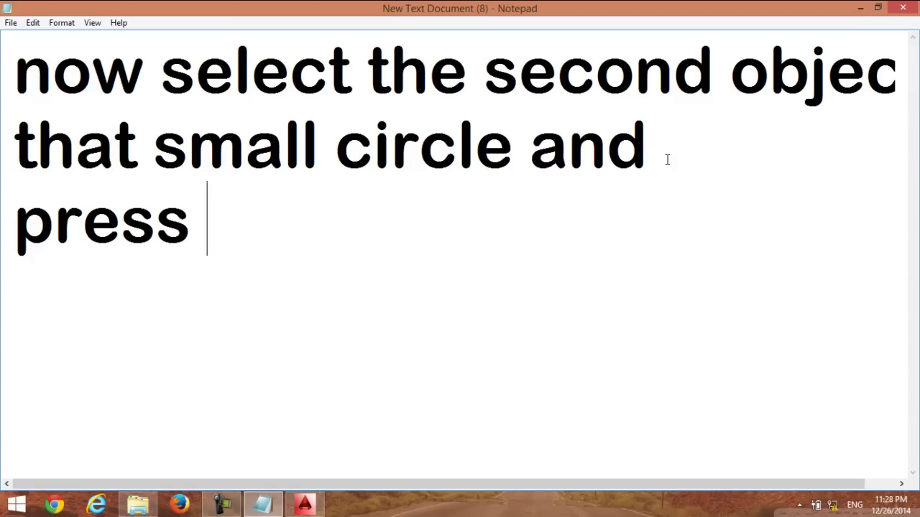
{"action": "type", "text": "enter"}
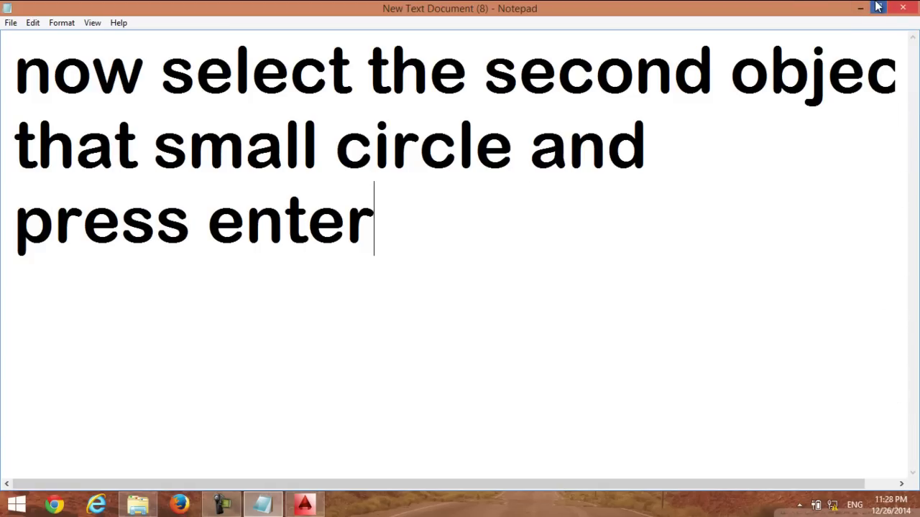
Pick the small neck circle as the second blend edge and preview the shoulder in the front view
{"action": "left_click", "coordinate": [861, 8]}
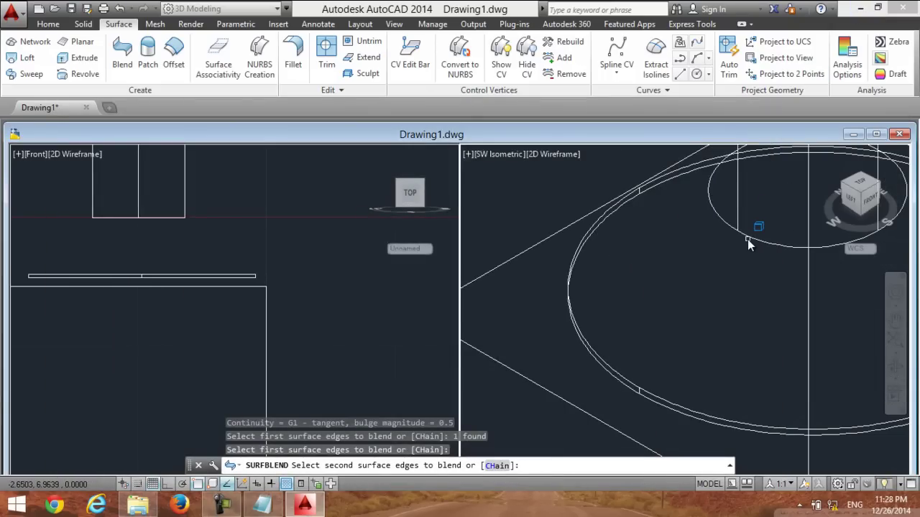
{"action": "left_click", "coordinate": [749, 238]}
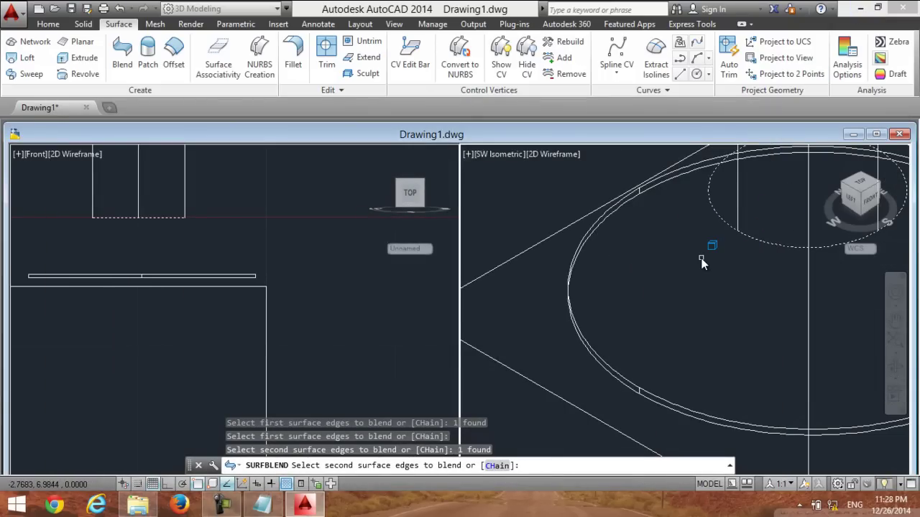
{"action": "key", "text": "Return"}
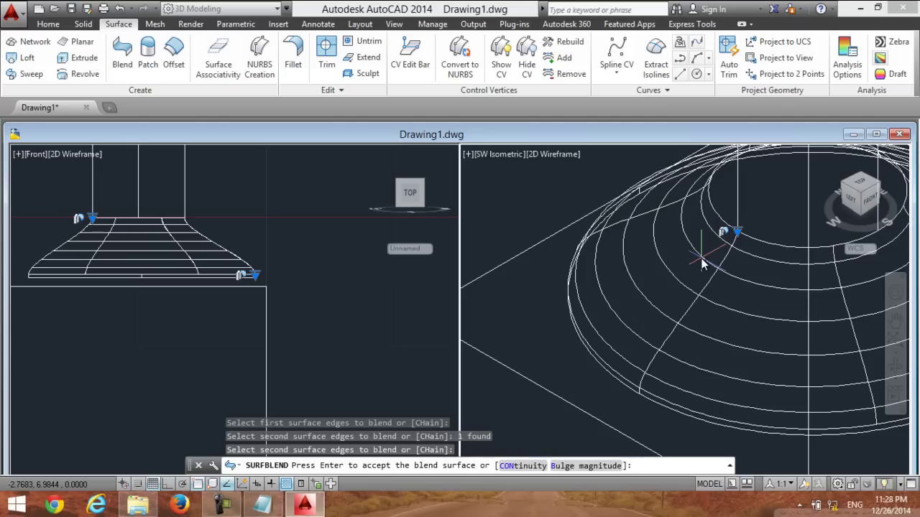
{"action": "left_click", "coordinate": [341, 298]}
{"action": "scroll", "coordinate": [296, 260], "scroll_direction": "down", "scroll_amount": 2}
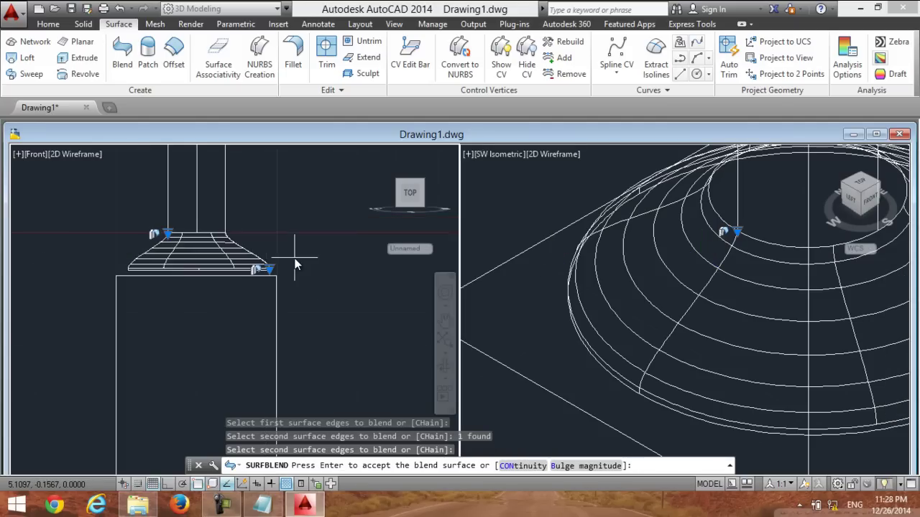
{"action": "scroll", "coordinate": [309, 240], "scroll_direction": "down", "scroll_amount": 1}
{"action": "scroll", "coordinate": [312, 240], "scroll_direction": "up", "scroll_amount": 2}
{"action": "scroll", "coordinate": [330, 199], "scroll_direction": "up", "scroll_amount": 1}
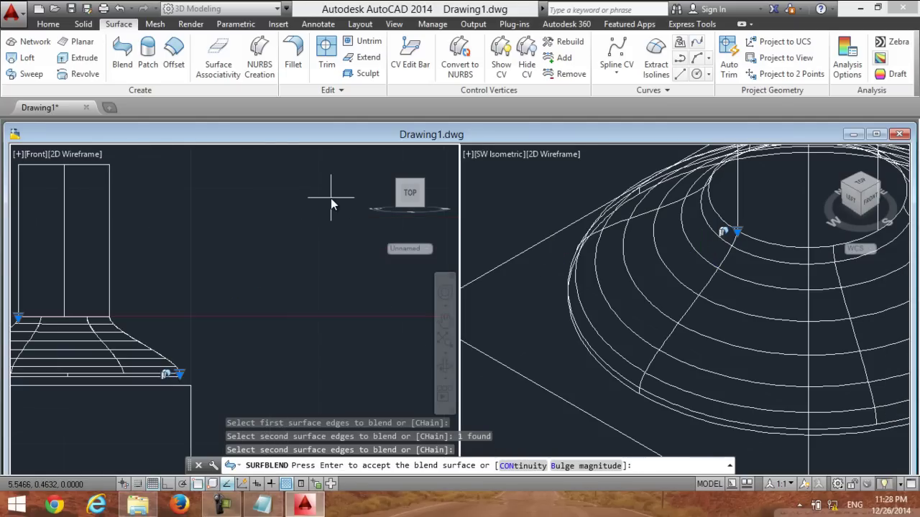
{"action": "scroll", "coordinate": [324, 201], "scroll_direction": "down", "scroll_amount": 1}
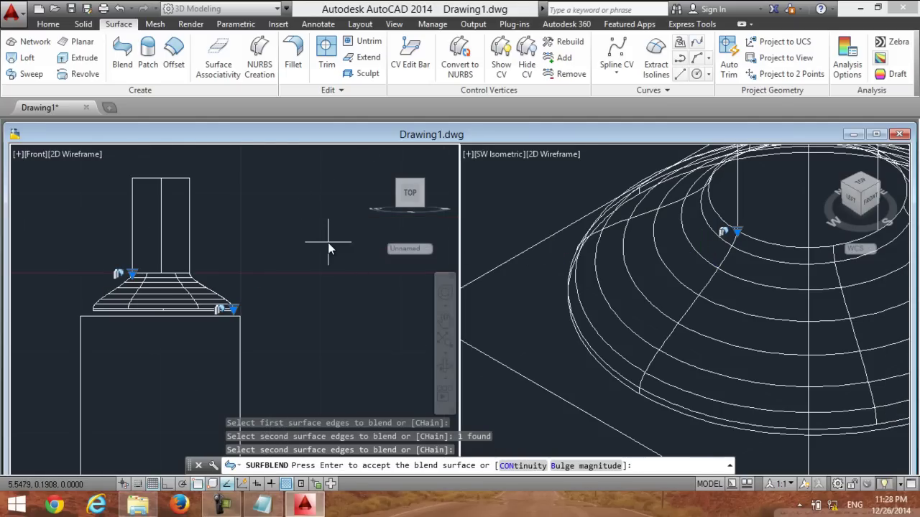
{"action": "scroll", "coordinate": [331, 244], "scroll_direction": "up", "scroll_amount": 1}
Zoom out the isometric view to see the whole bottle and switch the ribbon to Solid
{"action": "left_click", "coordinate": [534, 252]}
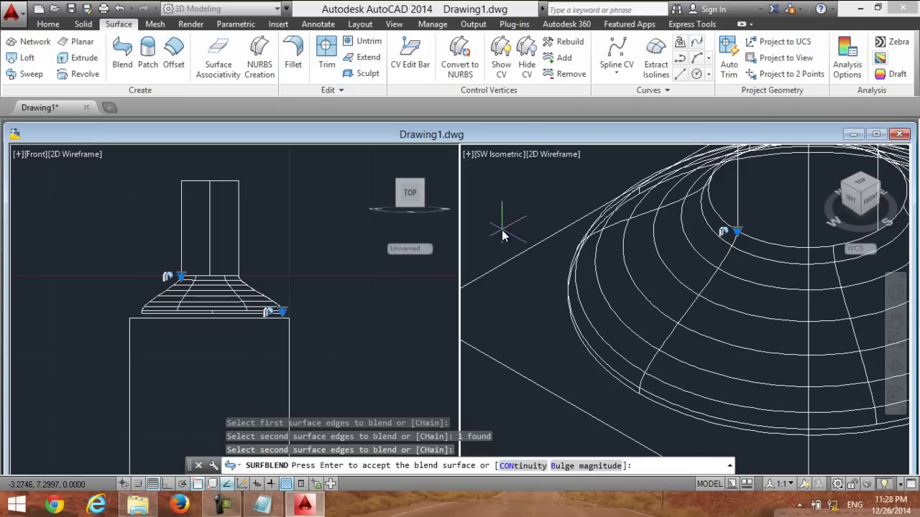
{"action": "scroll", "coordinate": [555, 249], "scroll_direction": "down", "scroll_amount": 2}
{"action": "scroll", "coordinate": [555, 251], "scroll_direction": "down", "scroll_amount": 1}
{"action": "scroll", "coordinate": [557, 253], "scroll_direction": "down", "scroll_amount": 1}
{"action": "scroll", "coordinate": [568, 255], "scroll_direction": "down", "scroll_amount": 1}
{"action": "scroll", "coordinate": [575, 259], "scroll_direction": "up", "scroll_amount": 1}
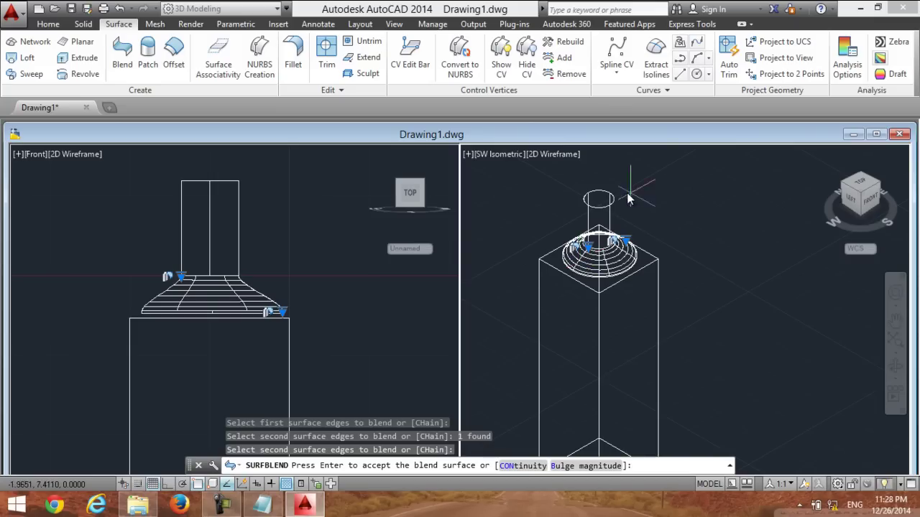
{"action": "left_click", "coordinate": [84, 24]}
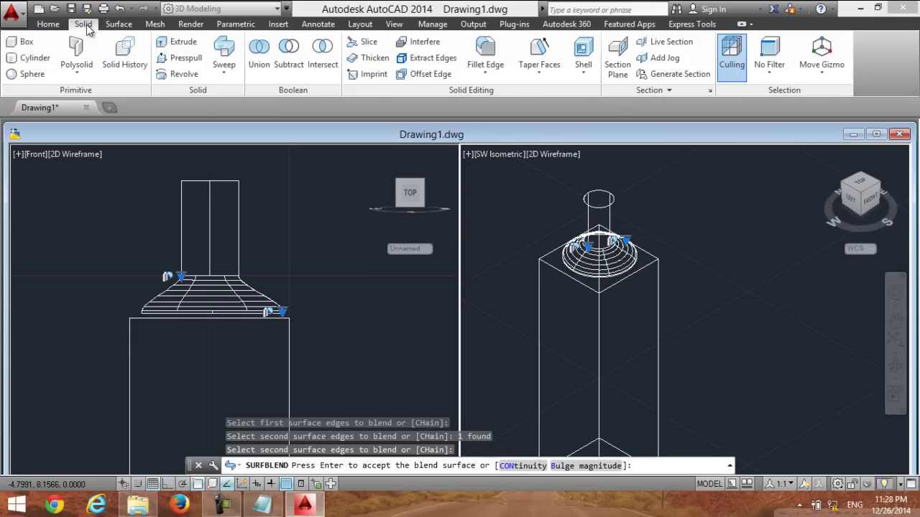
{"action": "left_click", "coordinate": [263, 505]}
Rewrite the note as 'Now' and 'Solid> fillet edge', then minimize Notepad
{"action": "key", "text": "ctrl+a"}
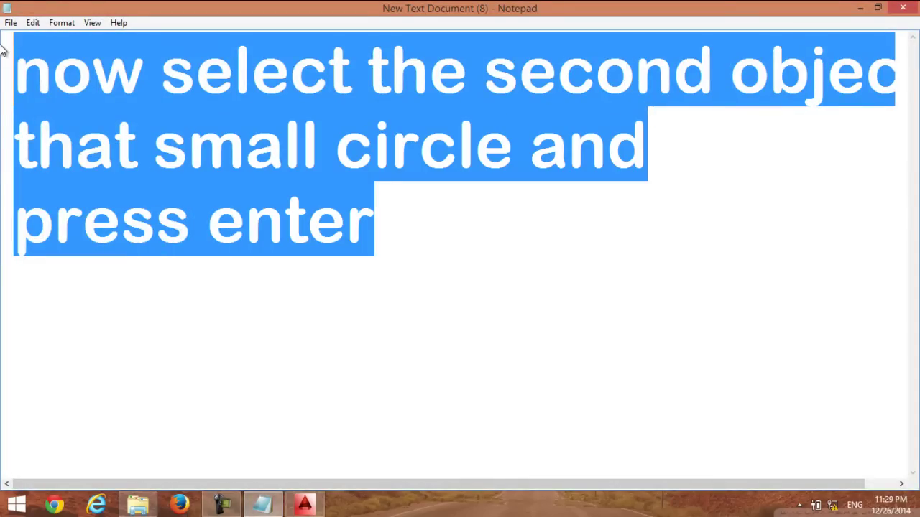
{"action": "type", "text": "oe"}
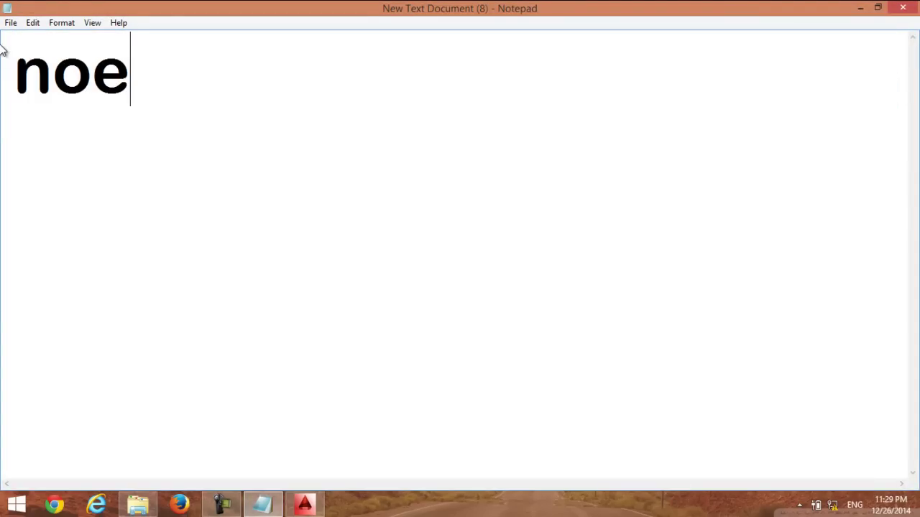
{"action": "key", "text": "BackSpace"}
{"action": "type", "text": "w"}
{"action": "key", "text": "Return"}
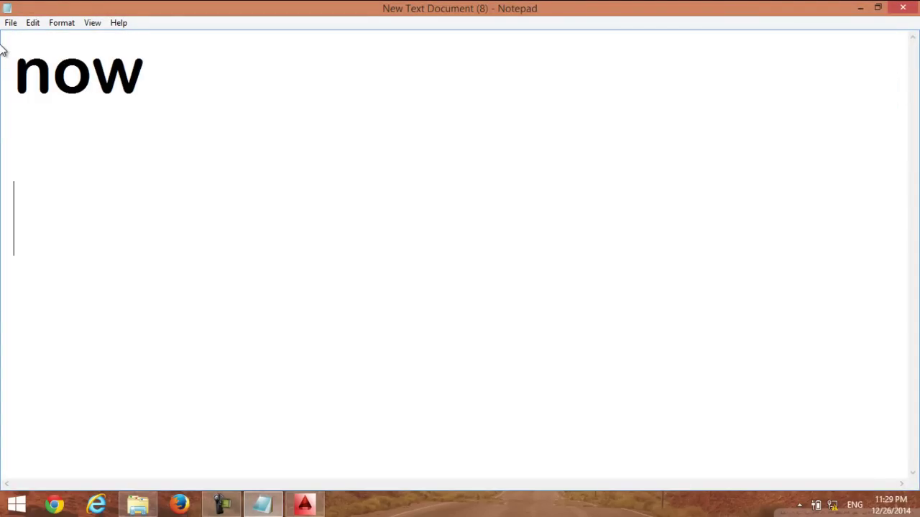
{"action": "type", "text": "Soll"}
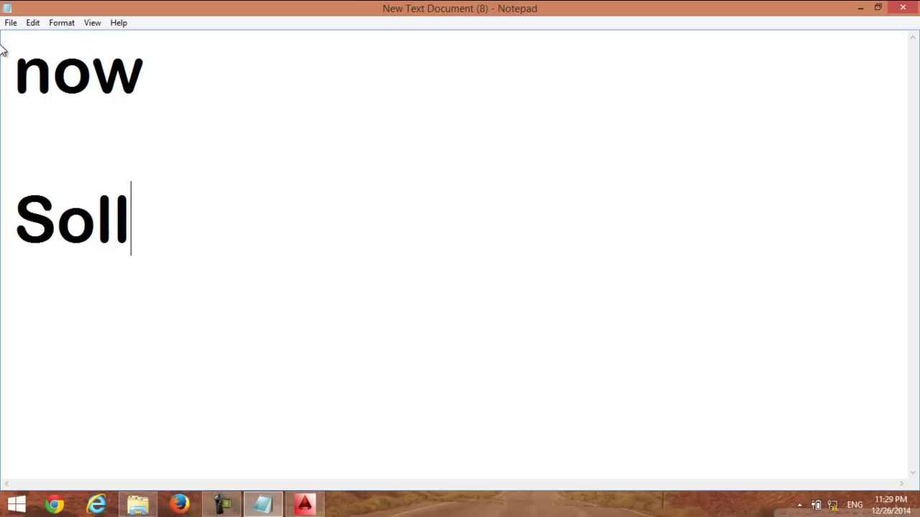
{"action": "type", "text": "id"}
{"action": "key", "text": "BackSpace"}
{"action": "key", "text": "BackSpace"}
{"action": "key", "text": "BackSpace"}
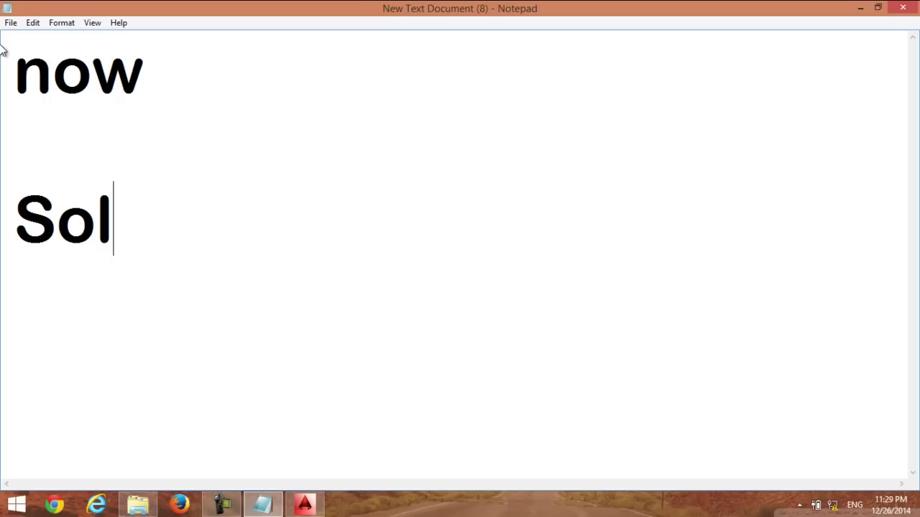
{"action": "type", "text": "id> "}
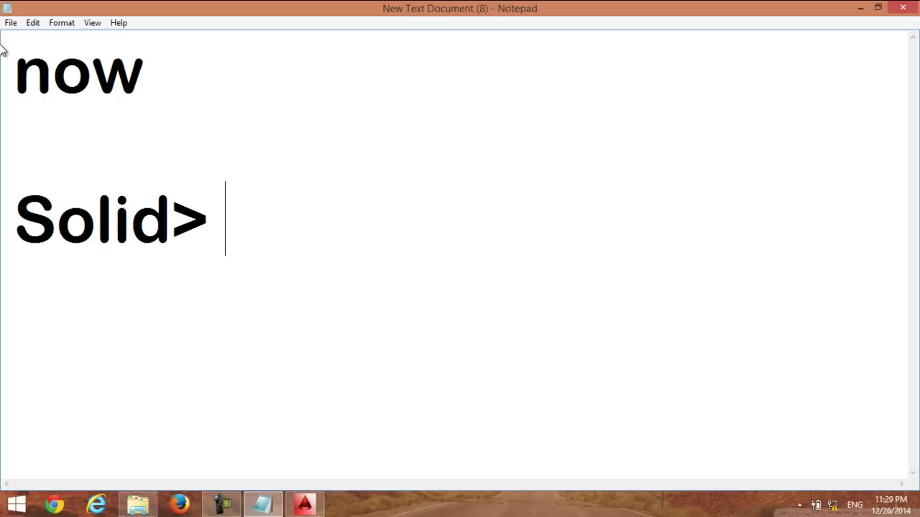
{"action": "type", "text": "fillet e"}
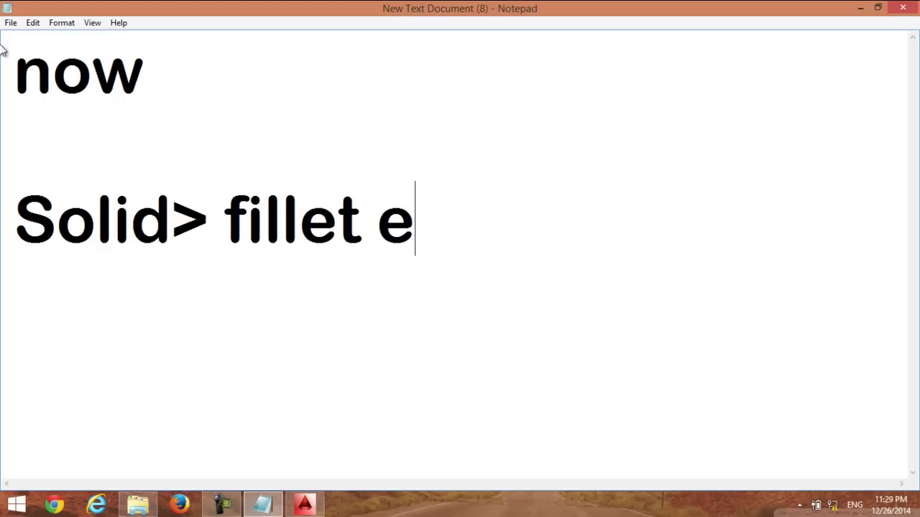
{"action": "type", "text": "dge"}
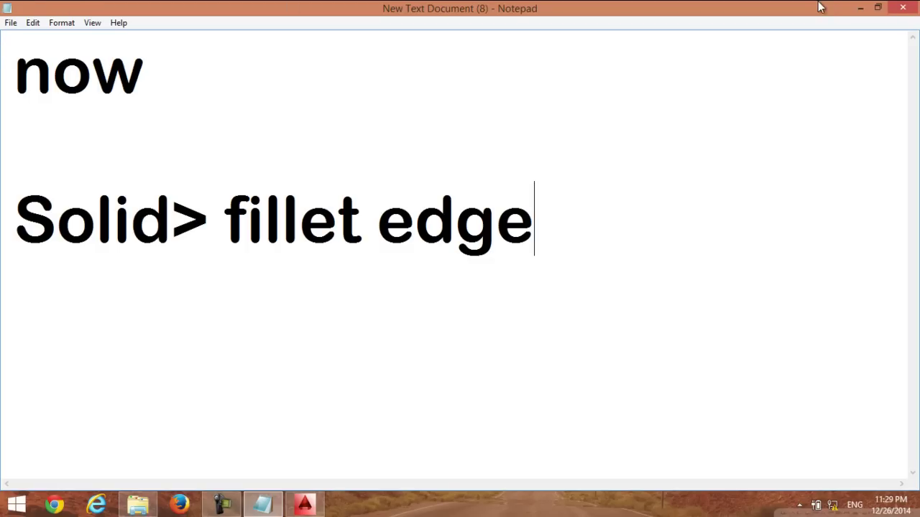
{"action": "left_click", "coordinate": [859, 8]}
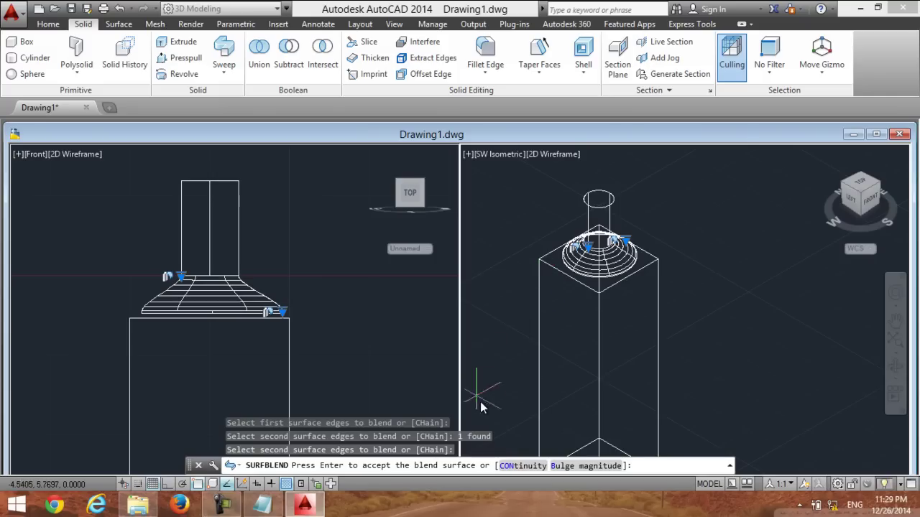
Replace the note's two lines with 'Select edge' and return to AutoCAD
{"action": "left_click", "coordinate": [268, 508]}
{"action": "left_click_drag", "start_coordinate": [534, 222], "coordinate": [3, 60]}
{"action": "type", "text": "Select ed"}
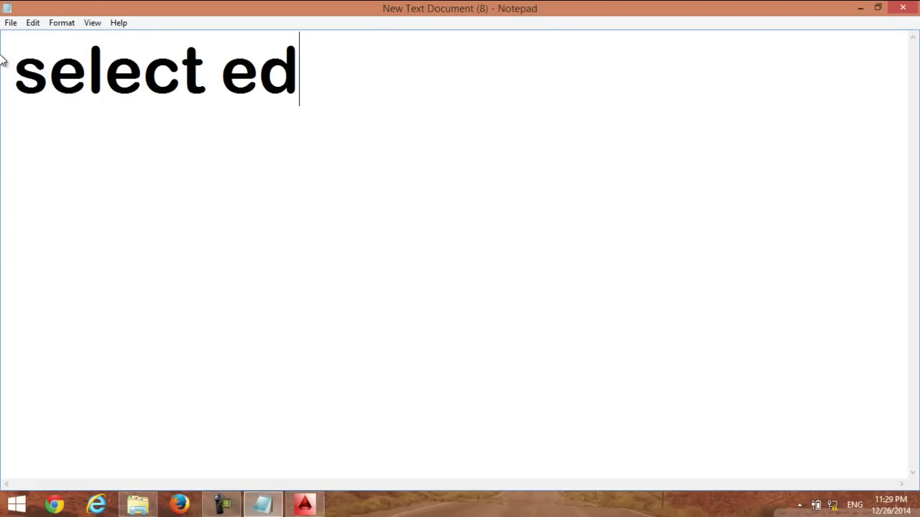
{"action": "type", "text": "ge"}
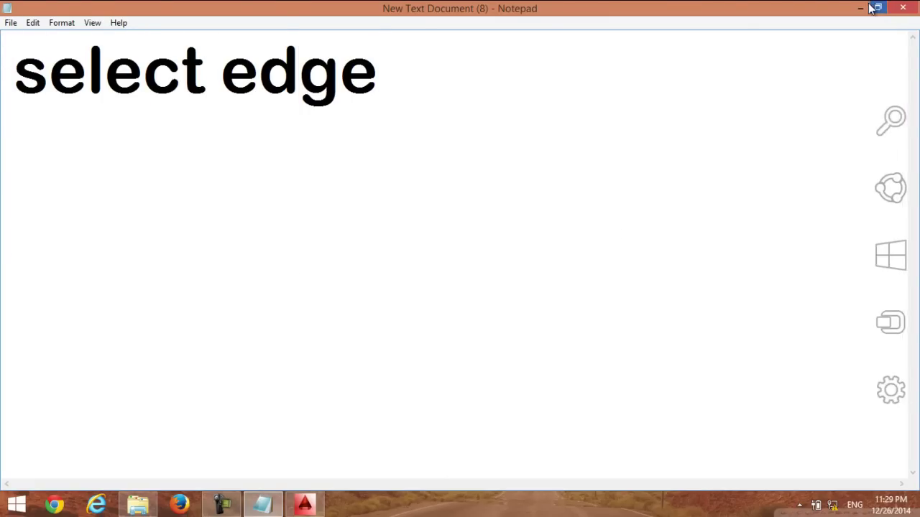
{"action": "left_click", "coordinate": [860, 7]}
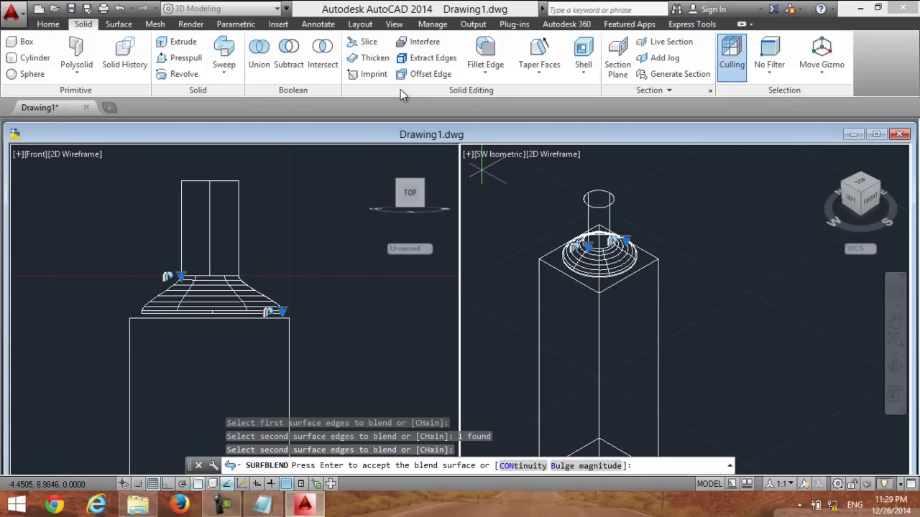
Fillet the box's right vertical edge with a 0.2 radius using Fillet Edge
{"action": "left_click", "coordinate": [485, 54]}
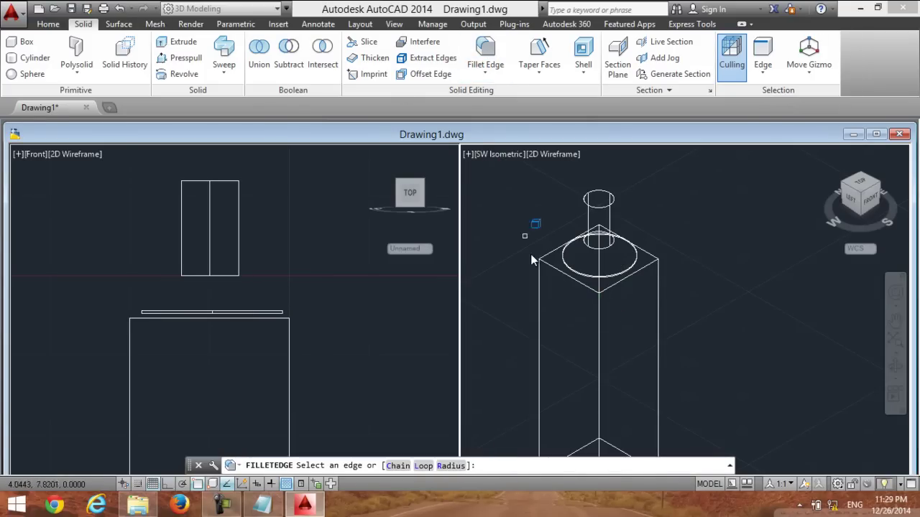
{"action": "left_click", "coordinate": [599, 340]}
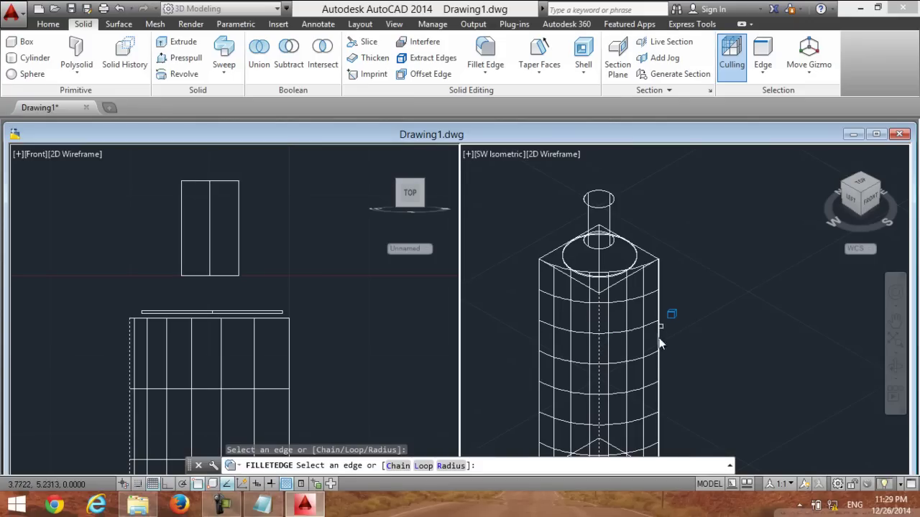
{"action": "left_click", "coordinate": [452, 466]}
{"action": "type", "text": ".2"}
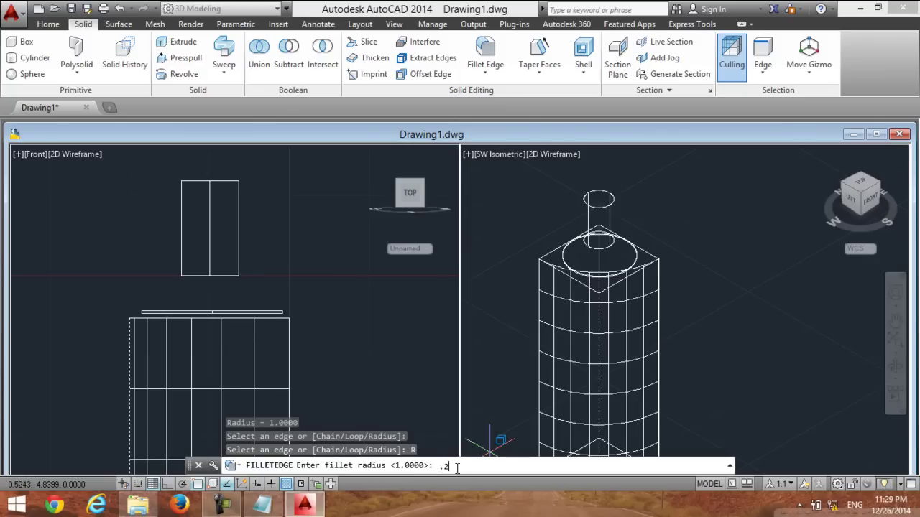
{"action": "key", "text": "Return"}
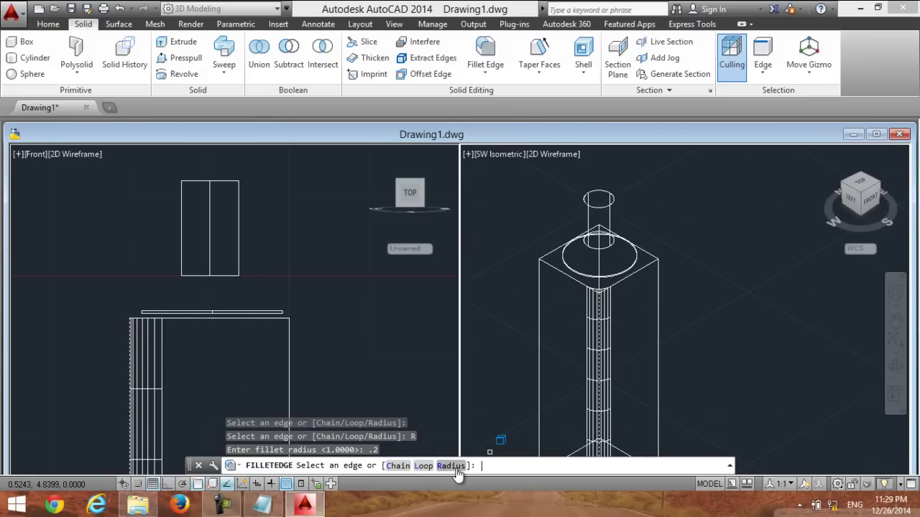
{"action": "left_click", "coordinate": [659, 319]}
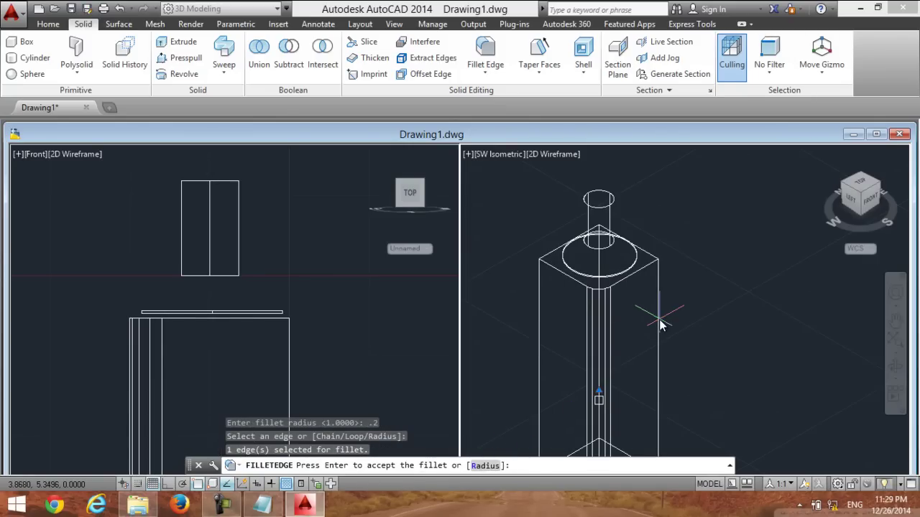
{"action": "key", "text": "Return"}
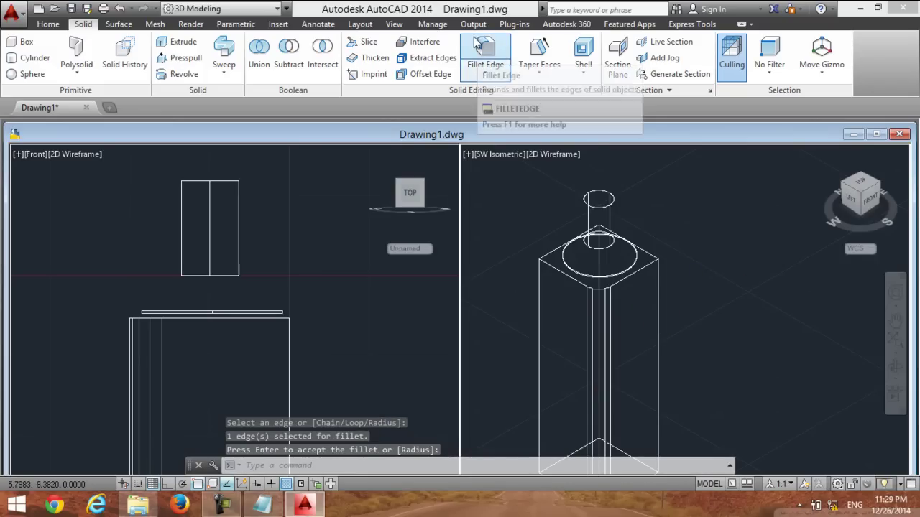
Fillet two more vertical edges of the box, one right and one left
{"action": "left_click", "coordinate": [485, 56]}
{"action": "left_click", "coordinate": [658, 314]}
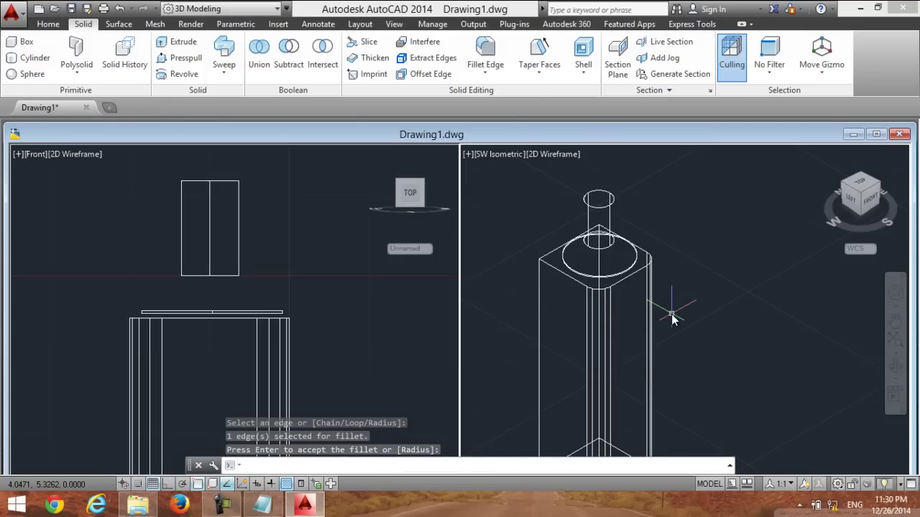
{"action": "key", "text": "Return"}
{"action": "left_click", "coordinate": [485, 52]}
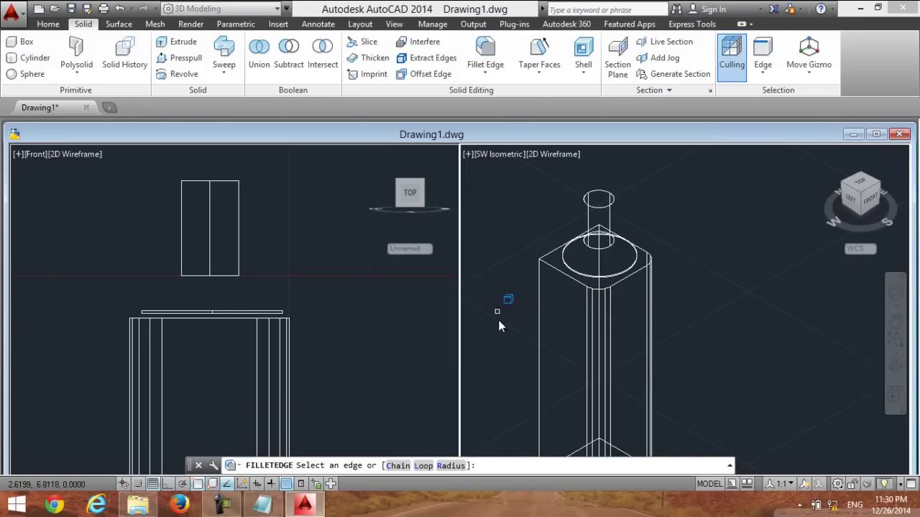
{"action": "left_click", "coordinate": [540, 321]}
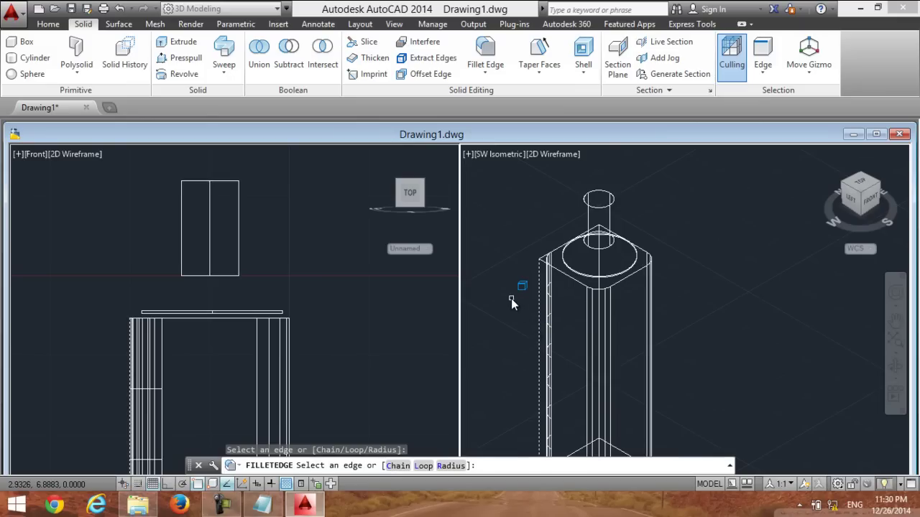
{"action": "key", "text": "Return"}
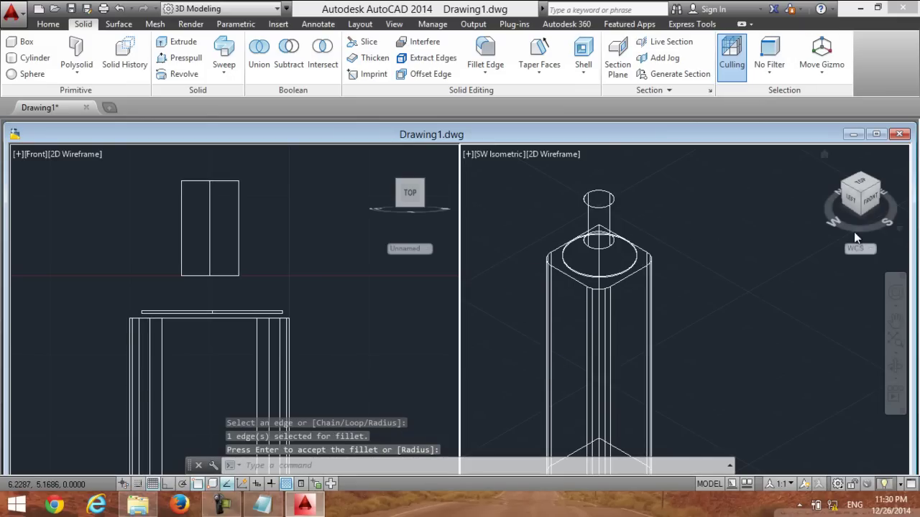
Add 'press enter' and 'continue for other edges' to the note, then minimize Notepad
{"action": "left_click", "coordinate": [263, 507]}
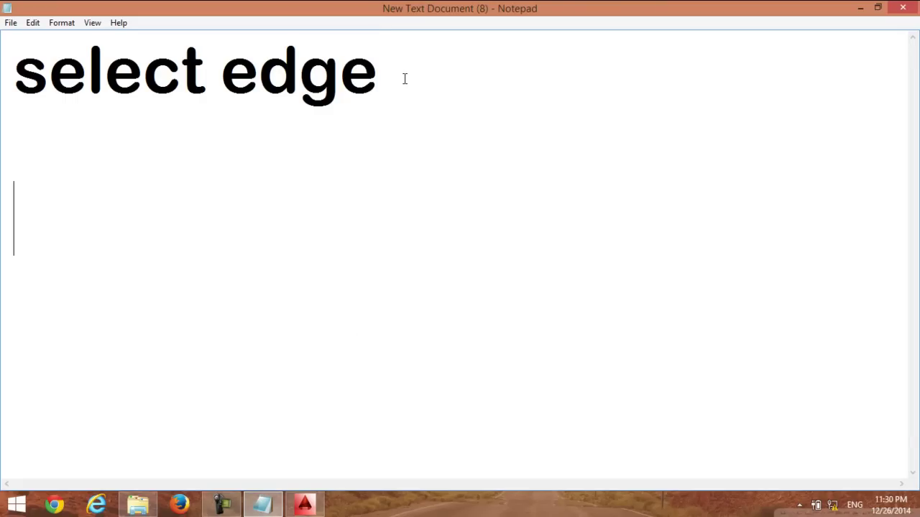
{"action": "type", "text": "co"}
{"action": "key", "text": "BackSpace"}
{"action": "key", "text": "BackSpace"}
{"action": "type", "text": "pr"}
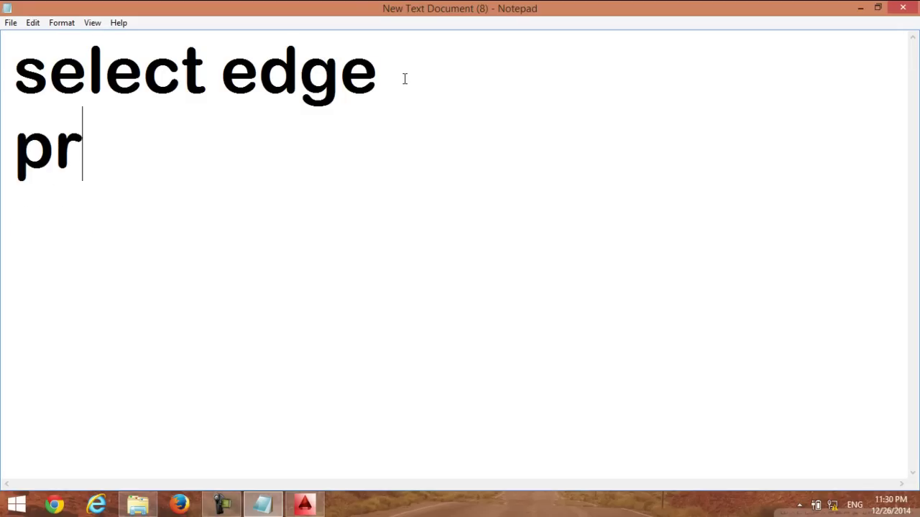
{"action": "type", "text": "ess e"}
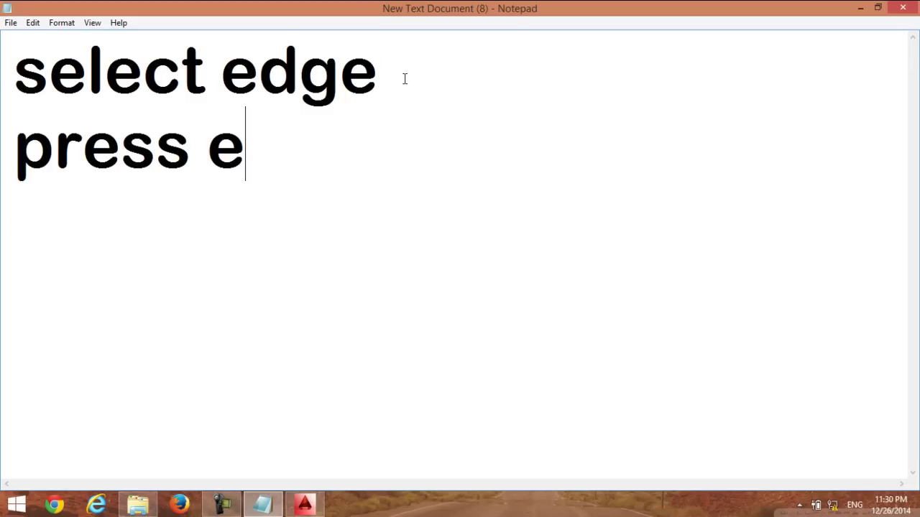
{"action": "type", "text": "nter  "}
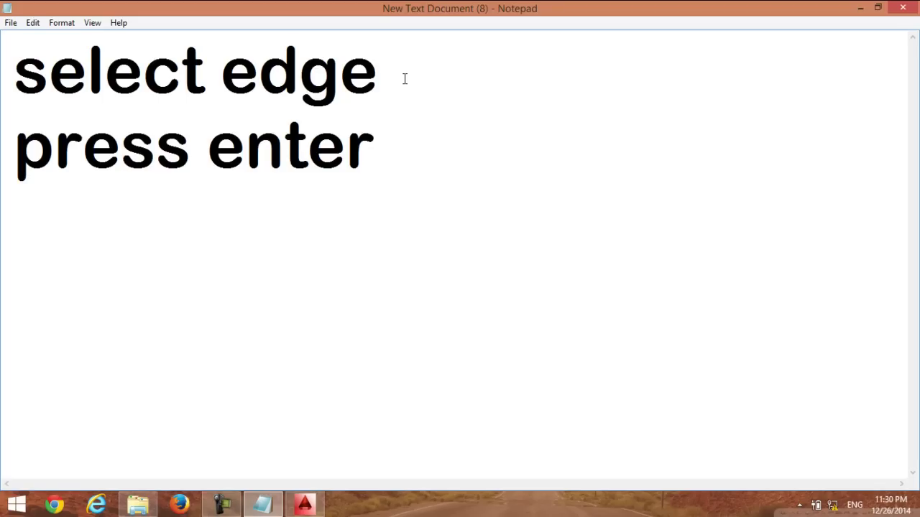
{"action": "type", "text": "con"}
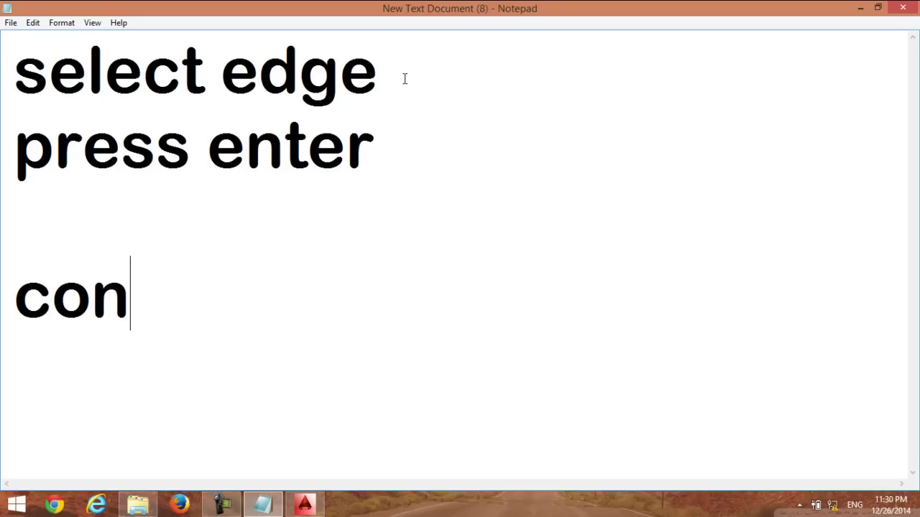
{"action": "type", "text": "tinue fo"}
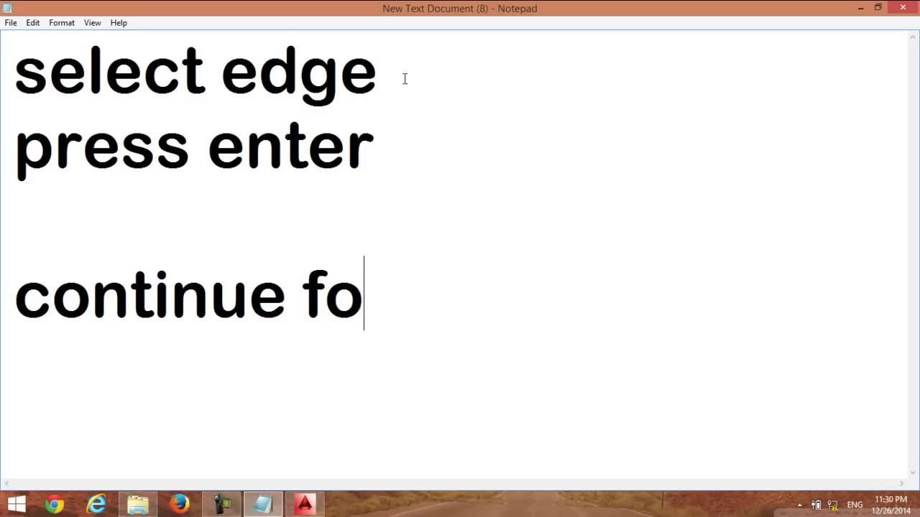
{"action": "type", "text": "r othe"}
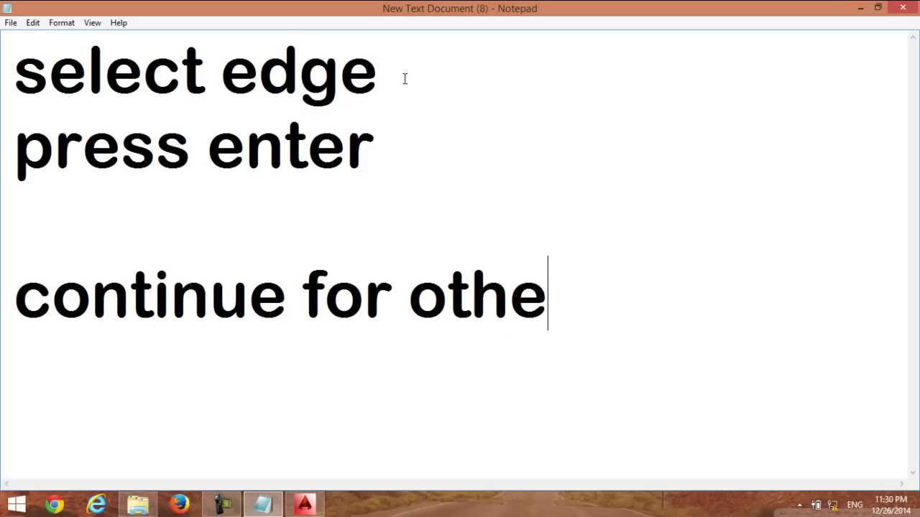
{"action": "type", "text": "r ed"}
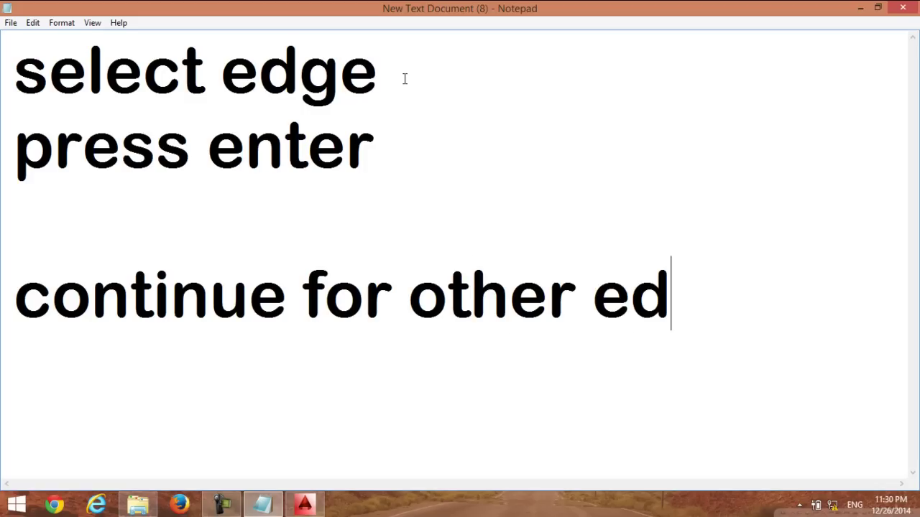
{"action": "type", "text": "ges"}
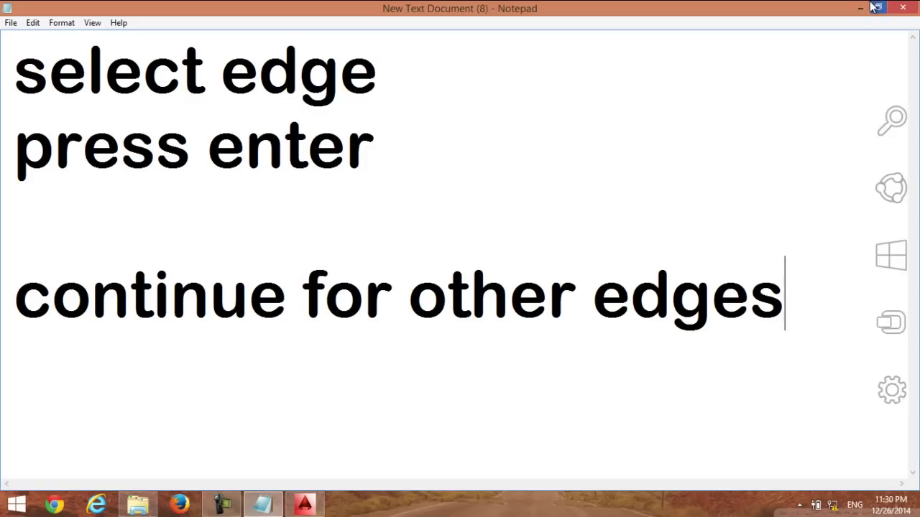
{"action": "left_click", "coordinate": [860, 8]}
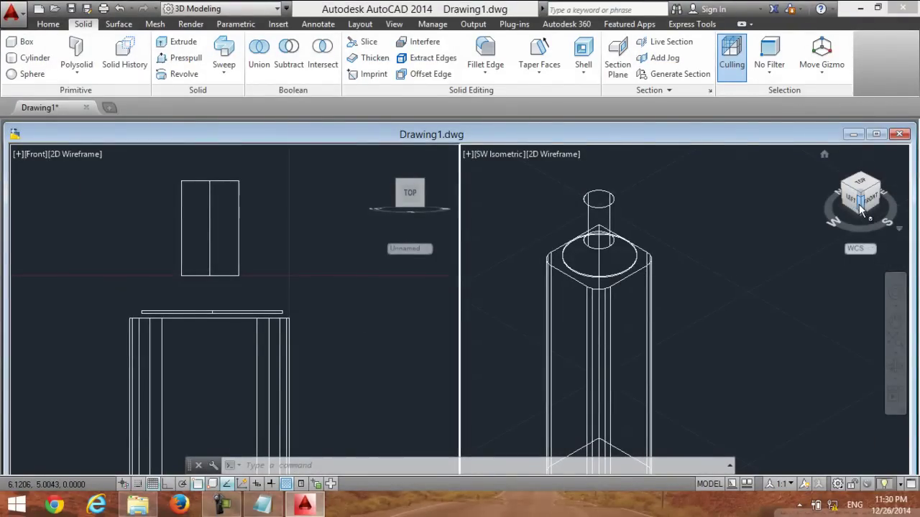
Fillet another vertical edge of the bottle body and pan to recentre the isometric view
{"action": "mouse_move", "coordinate": [860, 206]}
{"action": "left_mouse_down"}
{"action": "mouse_move", "coordinate": [808, 205]}
{"action": "mouse_move", "coordinate": [873, 199]}
{"action": "left_mouse_up"}
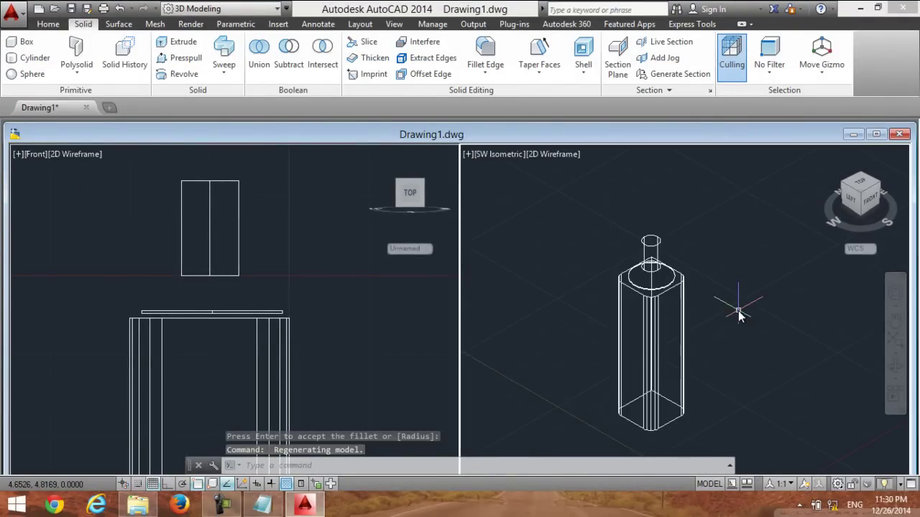
{"action": "scroll", "coordinate": [738, 311], "scroll_direction": "up", "scroll_amount": 2}
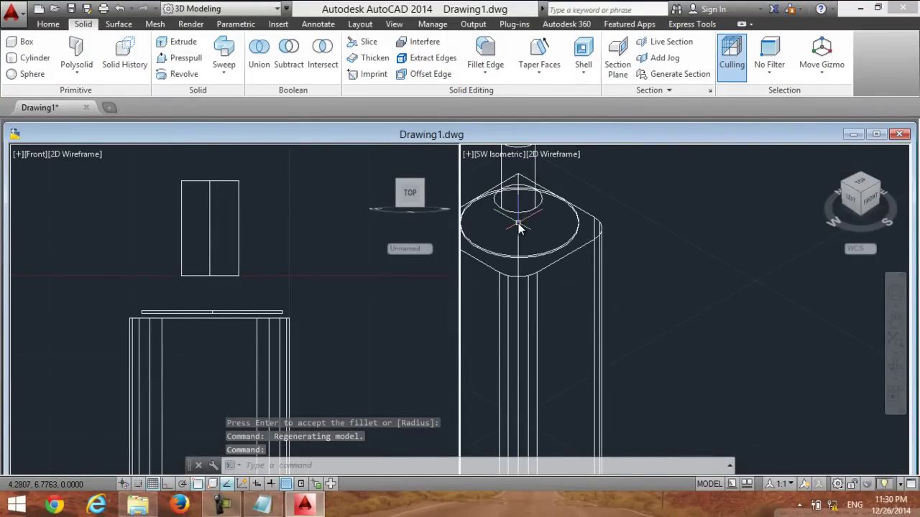
{"action": "left_click", "coordinate": [496, 69]}
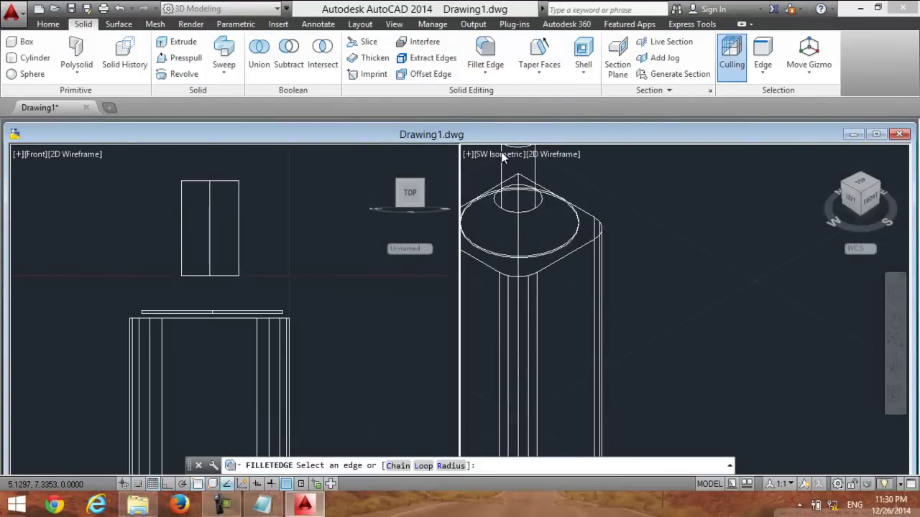
{"action": "left_click", "coordinate": [531, 233]}
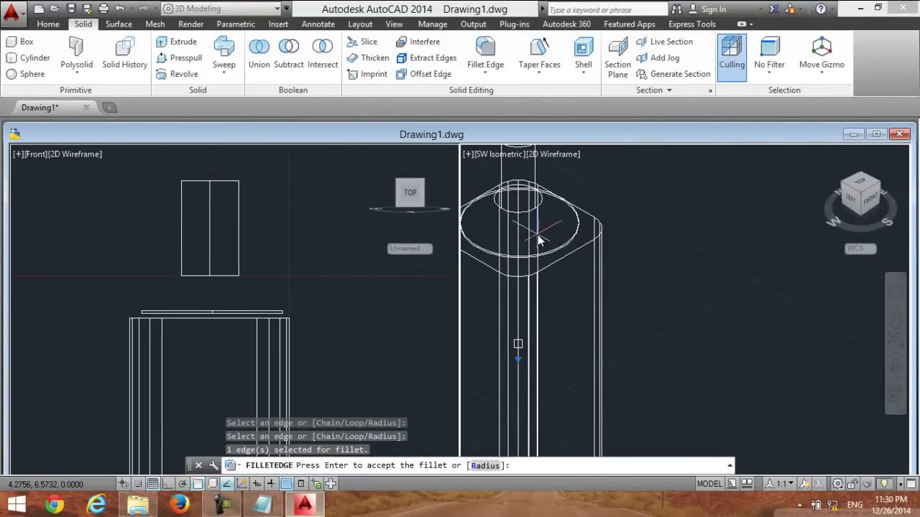
{"action": "scroll", "coordinate": [542, 231], "scroll_direction": "down", "scroll_amount": 2}
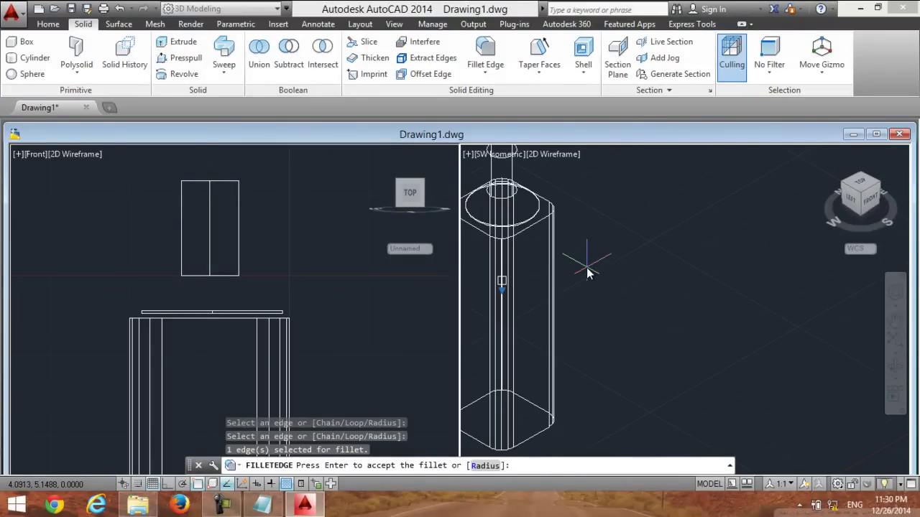
{"action": "middle_click_drag", "start_coordinate": [586, 267], "coordinate": [604, 279]}
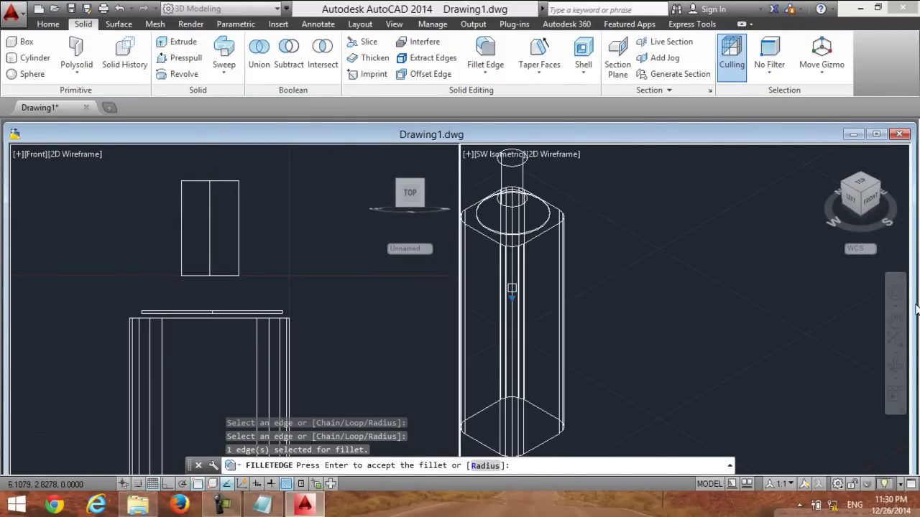
{"action": "left_click", "coordinate": [895, 316]}
{"action": "mouse_move", "coordinate": [702, 251]}
{"action": "left_mouse_down"}
{"action": "mouse_move", "coordinate": [770, 302]}
{"action": "mouse_move", "coordinate": [618, 223]}
{"action": "mouse_move", "coordinate": [786, 314]}
{"action": "left_mouse_up"}
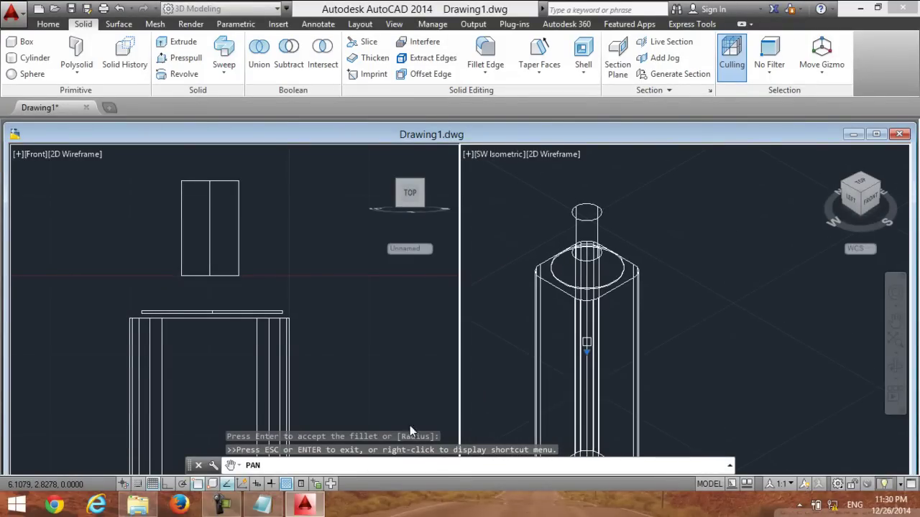
{"action": "left_click", "coordinate": [262, 505]}
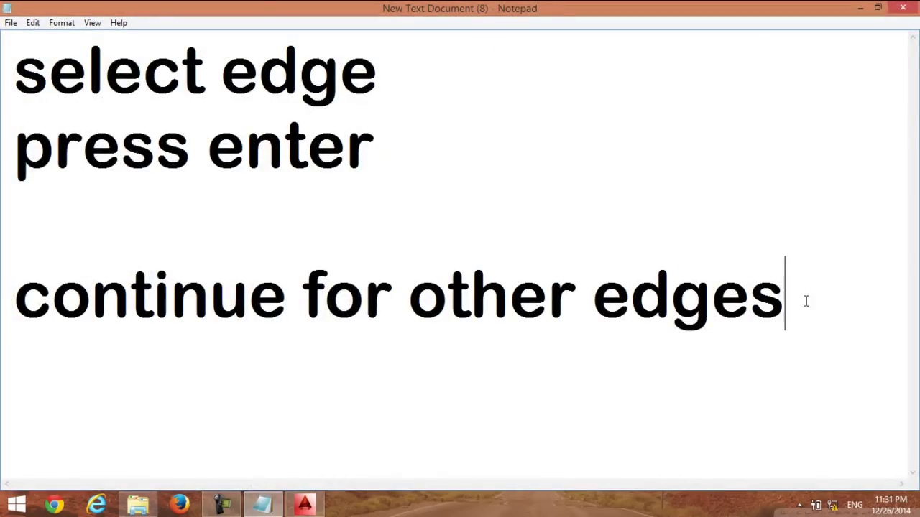
Replace the notes with 'now click on conceptual view' and 'right side', then minimize Notepad
{"action": "left_click_drag", "start_coordinate": [805, 301], "coordinate": [2, 4]}
{"action": "type", "text": "no"}
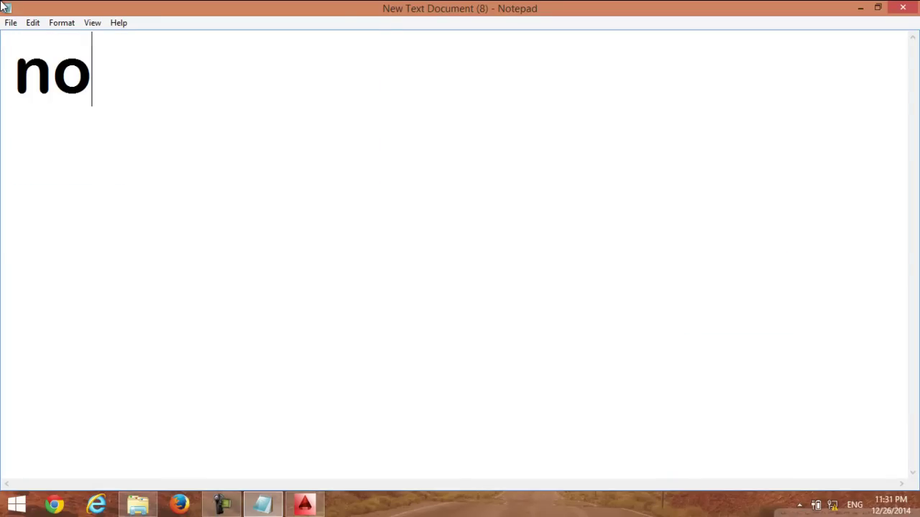
{"action": "type", "text": "w click o"}
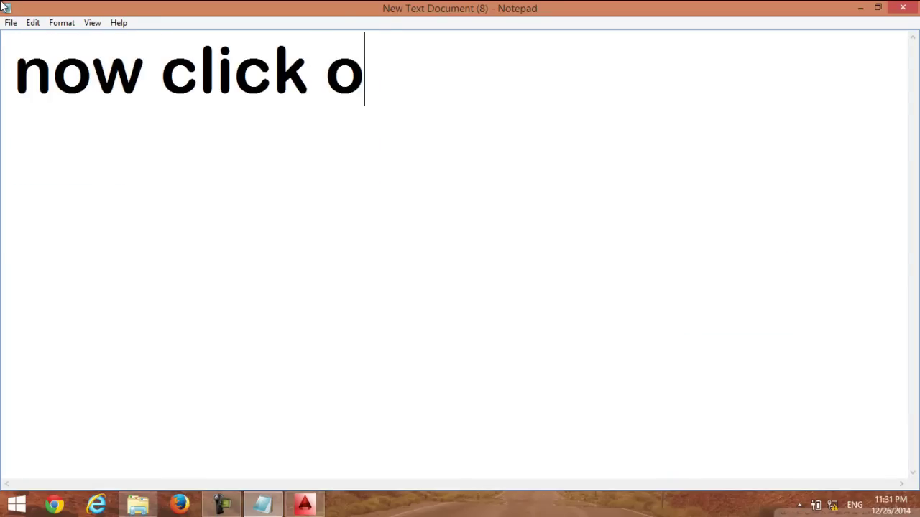
{"action": "type", "text": "n concep"}
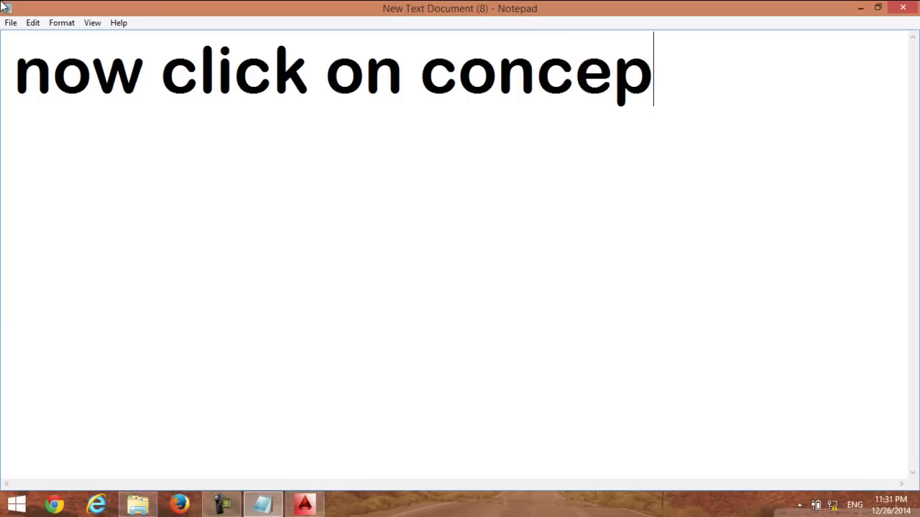
{"action": "type", "text": "tual view"}
{"action": "key", "text": "Return"}
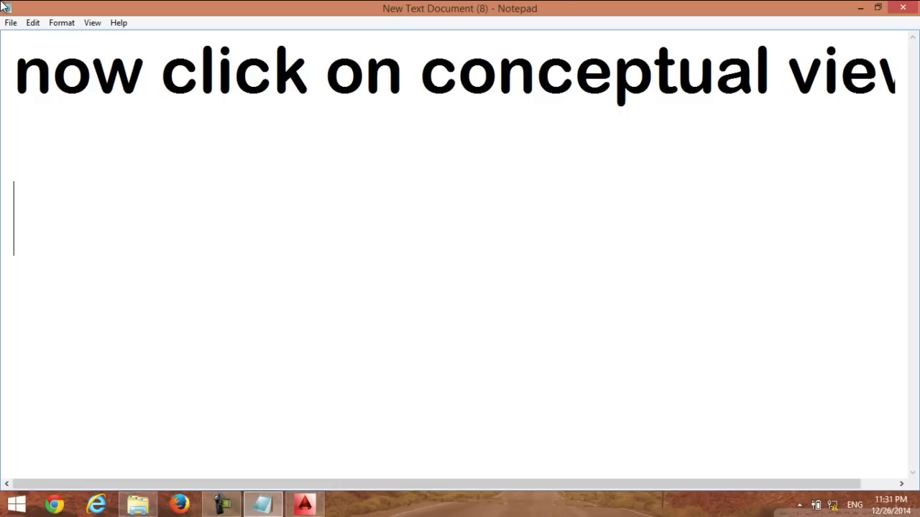
{"action": "type", "text": "right s"}
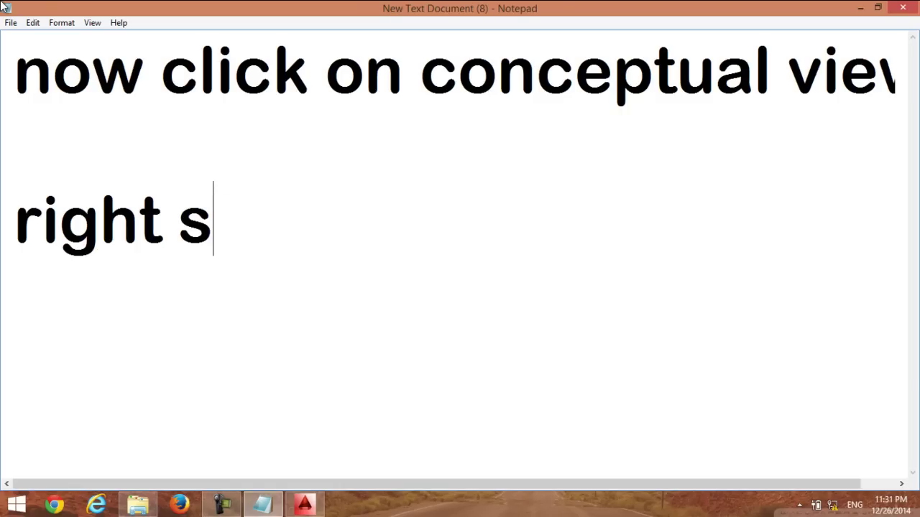
{"action": "type", "text": "ide"}
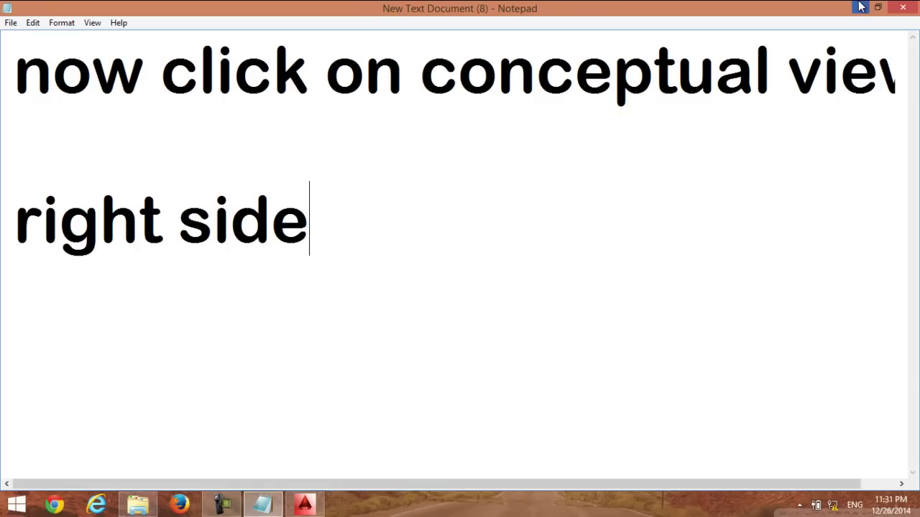
{"action": "left_click", "coordinate": [862, 6]}
Switch the isometric viewport to the Conceptual visual style and zoom in on the shaded bottle
{"action": "left_click", "coordinate": [546, 154]}
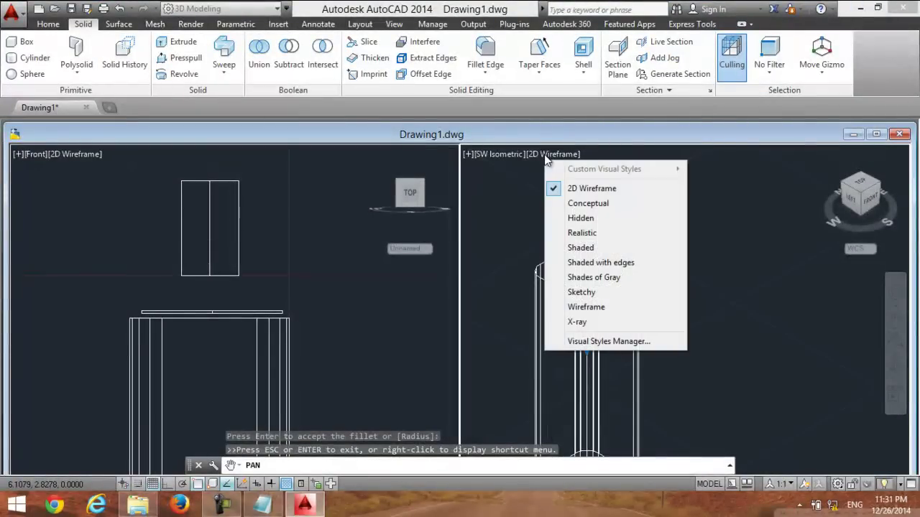
{"action": "left_click", "coordinate": [622, 204]}
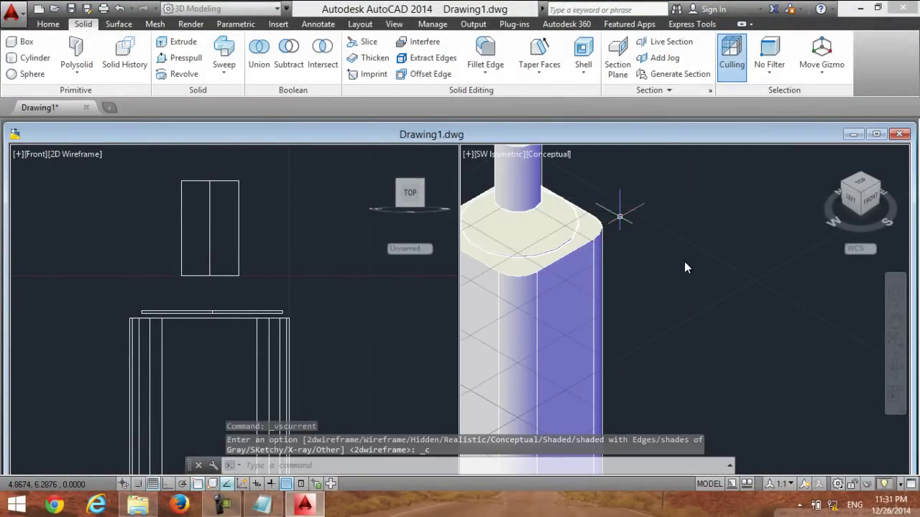
{"action": "scroll", "coordinate": [600, 235], "scroll_direction": "up", "scroll_amount": 1}
{"action": "scroll", "coordinate": [578, 189], "scroll_direction": "up", "scroll_amount": 1}
{"action": "scroll", "coordinate": [577, 188], "scroll_direction": "up", "scroll_amount": 1}
{"action": "scroll", "coordinate": [583, 191], "scroll_direction": "up", "scroll_amount": 1}
{"action": "scroll", "coordinate": [582, 190], "scroll_direction": "down", "scroll_amount": 2}
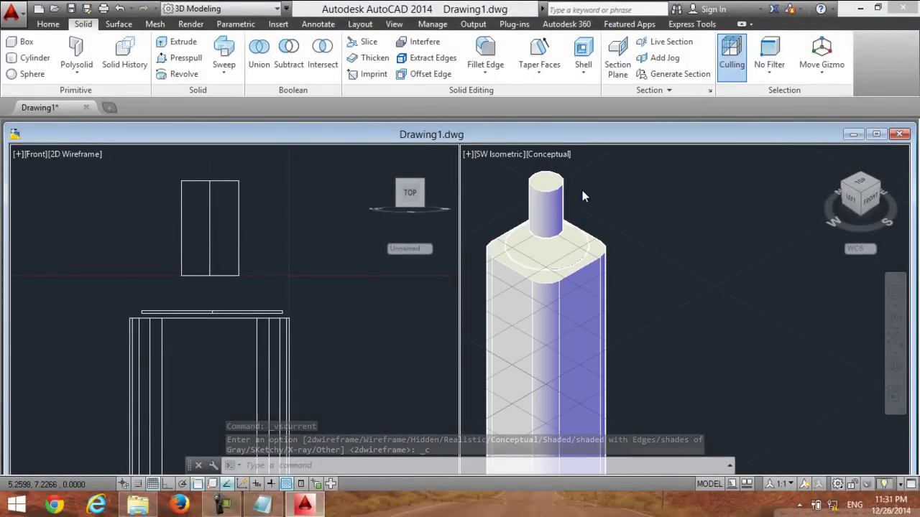
{"action": "scroll", "coordinate": [582, 191], "scroll_direction": "up", "scroll_amount": 1}
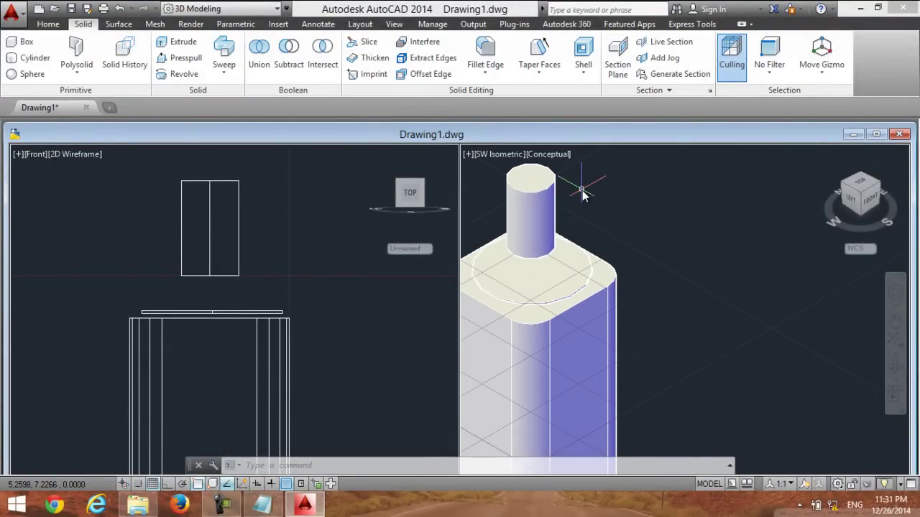
{"action": "scroll", "coordinate": [582, 190], "scroll_direction": "down", "scroll_amount": 2}
Replace the Notepad caption with 'now click on cylinder' and minimise Notepad
{"action": "left_click", "coordinate": [262, 506]}
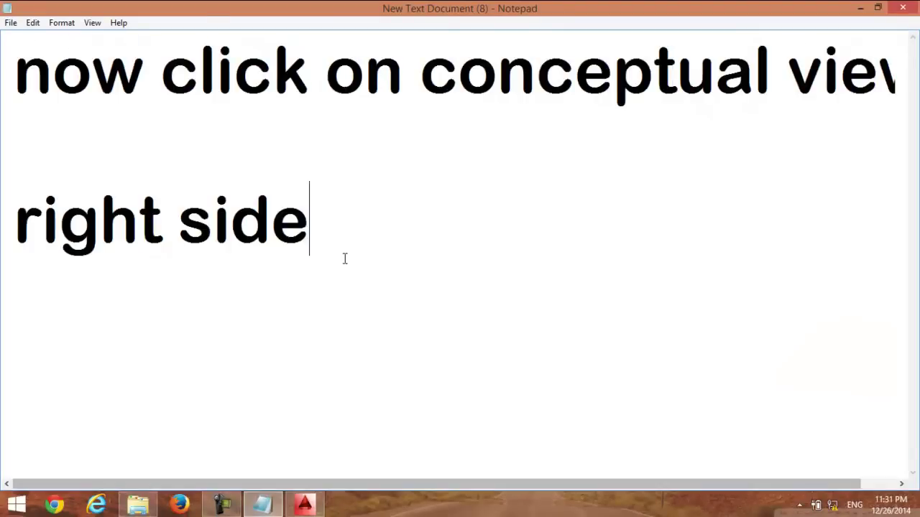
{"action": "left_click_drag", "start_coordinate": [345, 259], "coordinate": [4, 6]}
{"action": "type", "text": "n"}
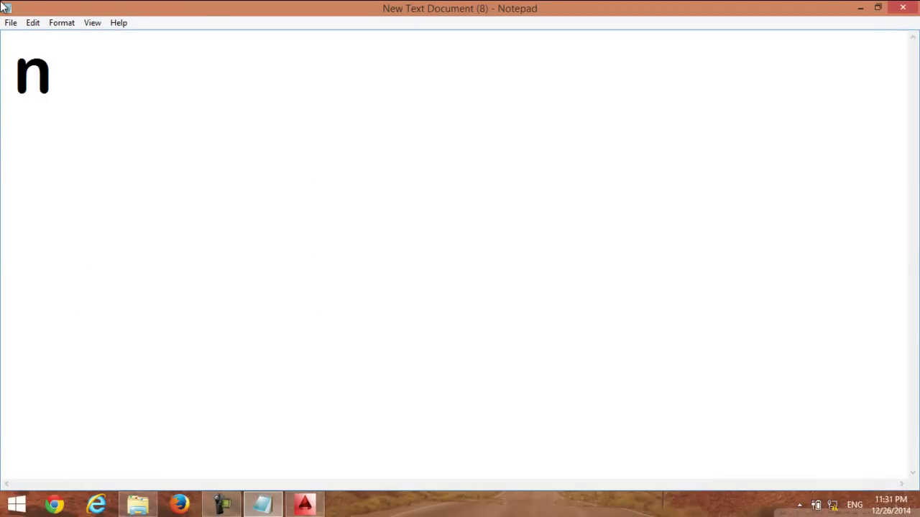
{"action": "type", "text": "ow click "}
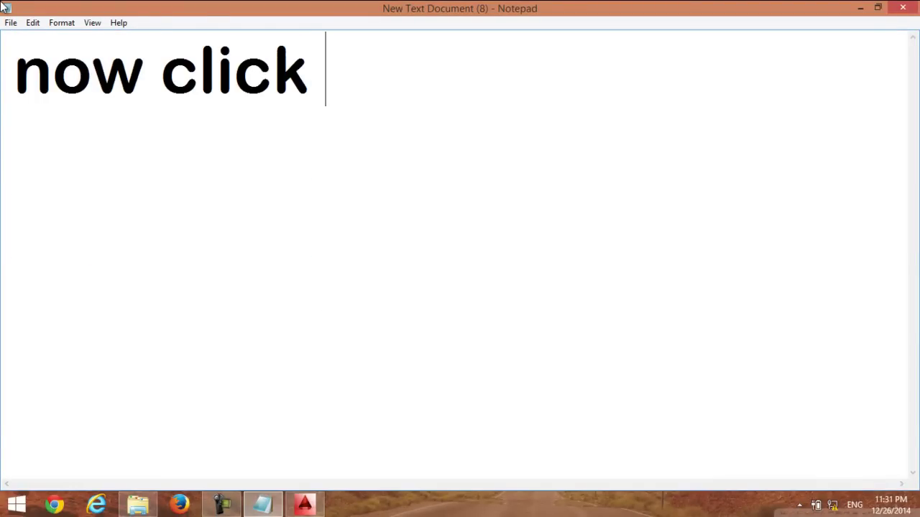
{"action": "type", "text": "on cyli"}
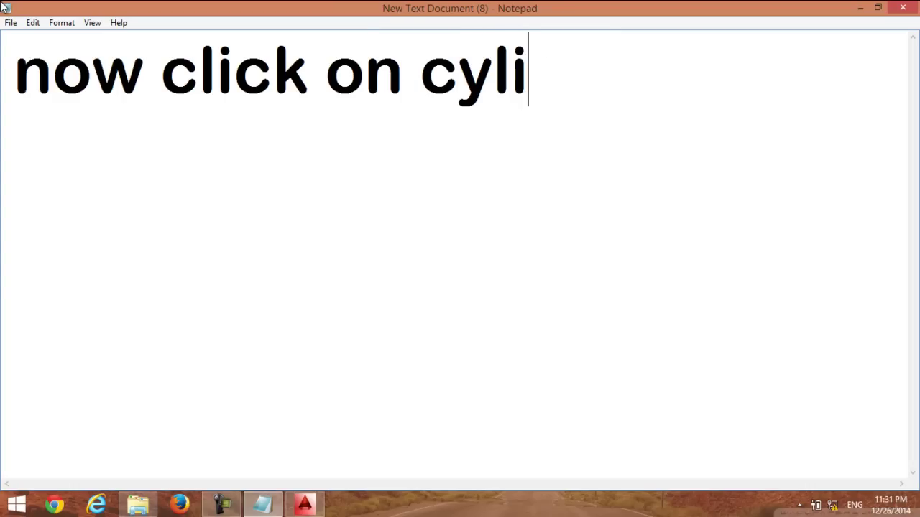
{"action": "type", "text": "nder"}
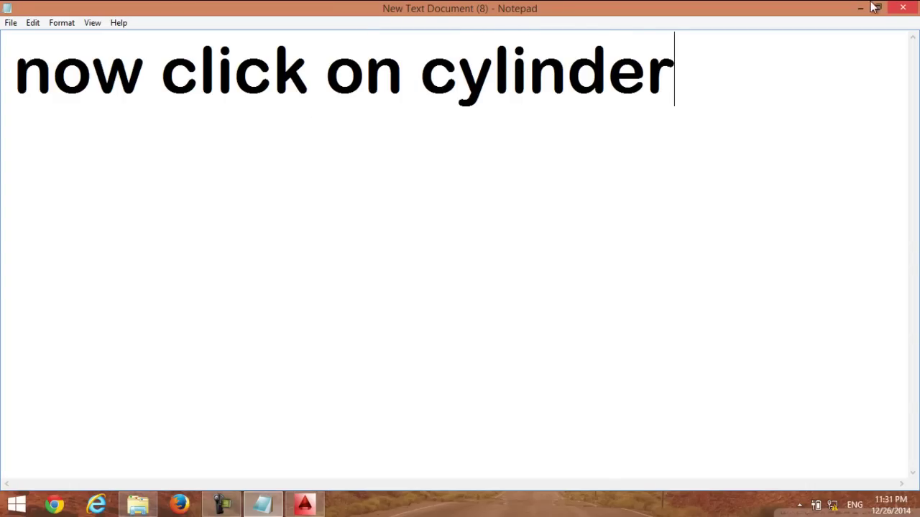
{"action": "left_click", "coordinate": [860, 7]}
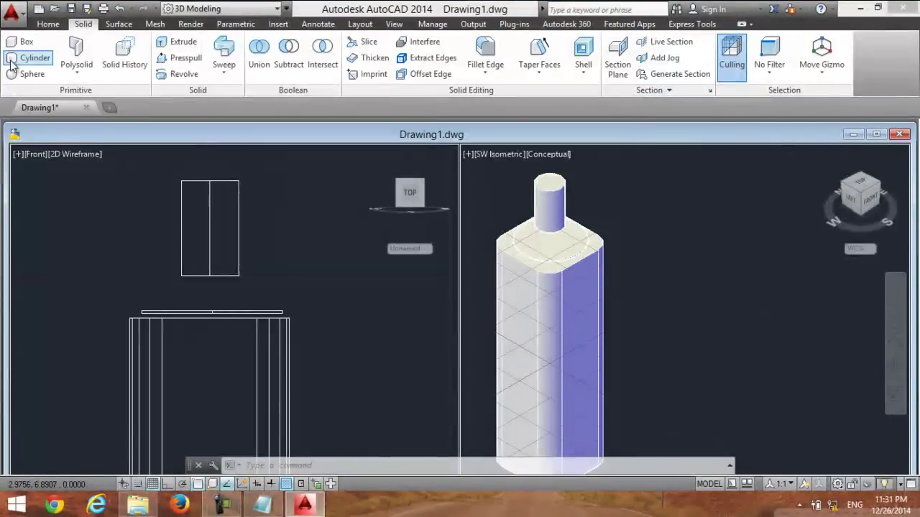
Draw a cap cylinder centred on the neck top, matching the neck radius, with its height set
{"action": "left_click", "coordinate": [22, 61]}
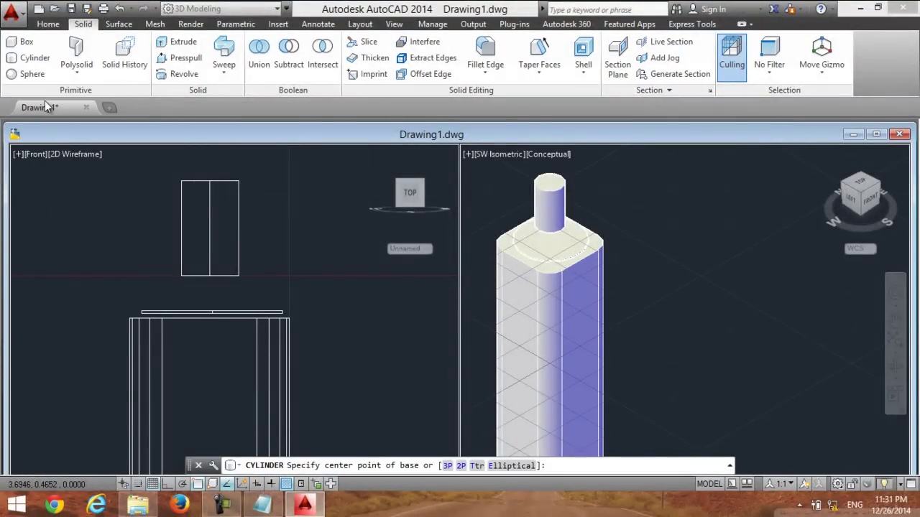
{"action": "left_click", "coordinate": [549, 184]}
{"action": "scroll", "coordinate": [559, 205], "scroll_direction": "up", "scroll_amount": 2}
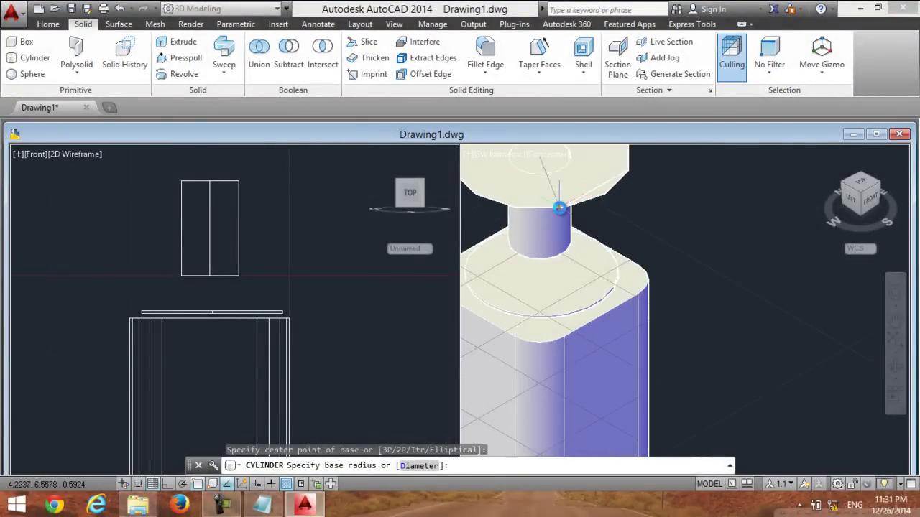
{"action": "scroll", "coordinate": [557, 194], "scroll_direction": "up", "scroll_amount": 2}
{"action": "scroll", "coordinate": [558, 183], "scroll_direction": "up", "scroll_amount": 2}
{"action": "scroll", "coordinate": [558, 181], "scroll_direction": "down", "scroll_amount": 2}
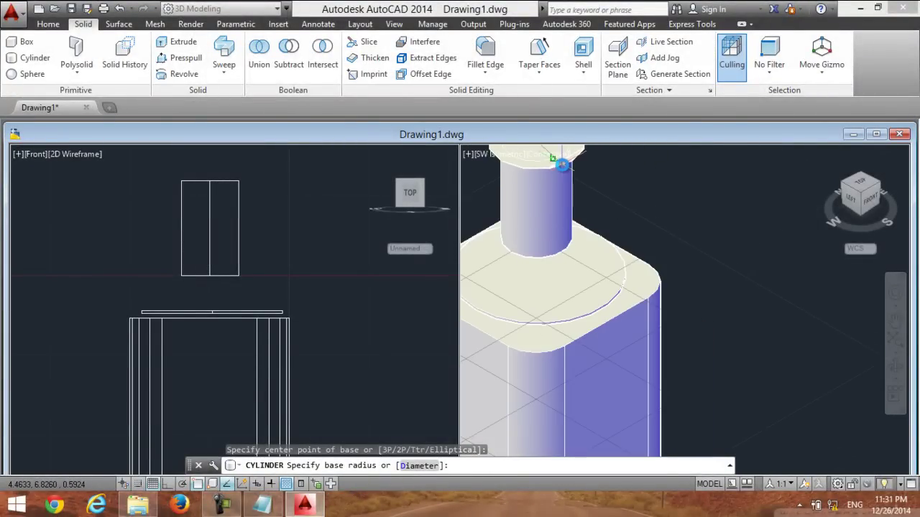
{"action": "left_click", "coordinate": [561, 159]}
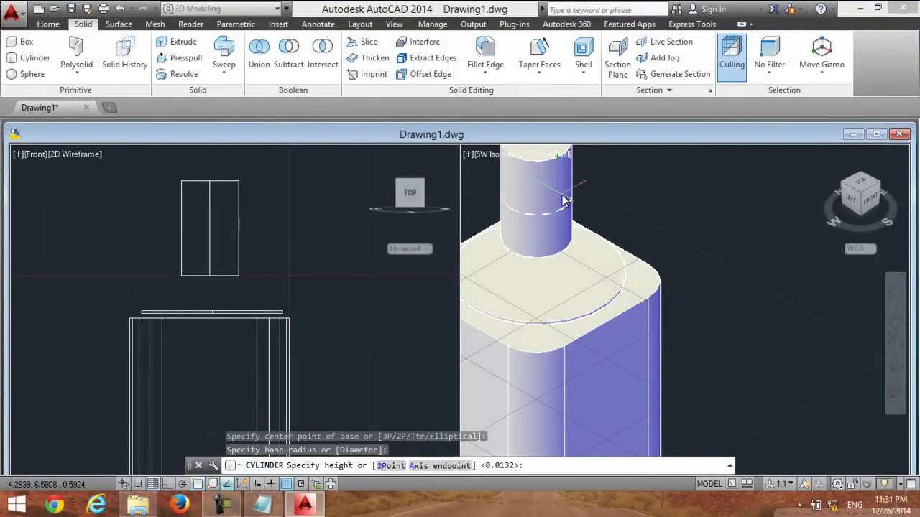
{"action": "scroll", "coordinate": [564, 194], "scroll_direction": "down", "scroll_amount": 1}
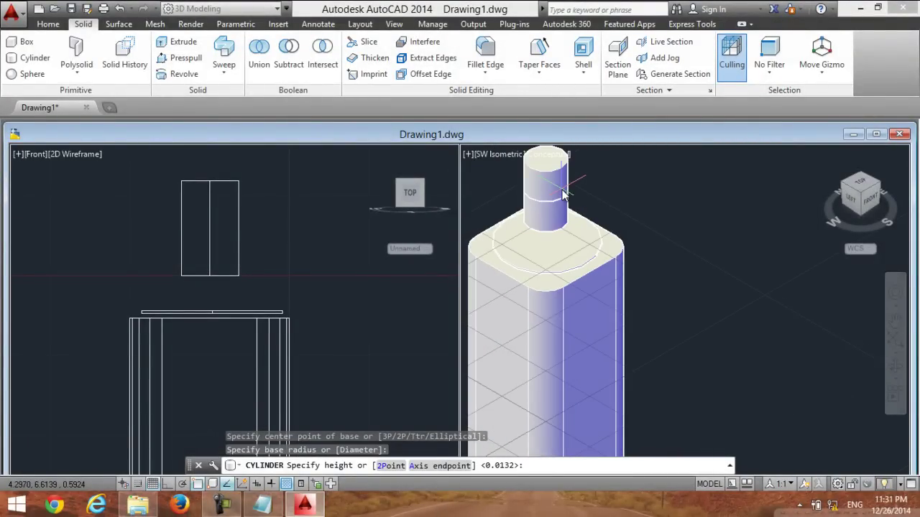
{"action": "scroll", "coordinate": [563, 194], "scroll_direction": "down", "scroll_amount": 1}
{"action": "left_click", "coordinate": [564, 194]}
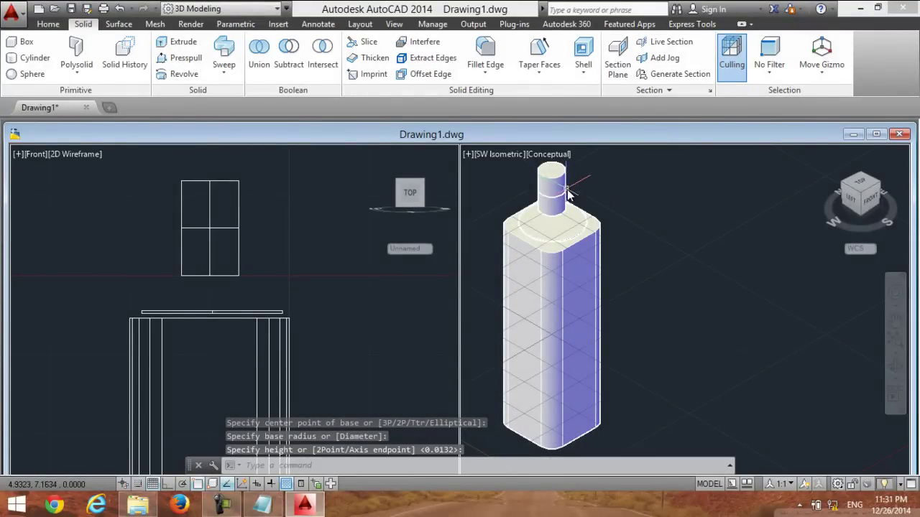
Restart the Cylinder command and bring the Notepad caption back to the front
{"action": "key", "text": "Return"}
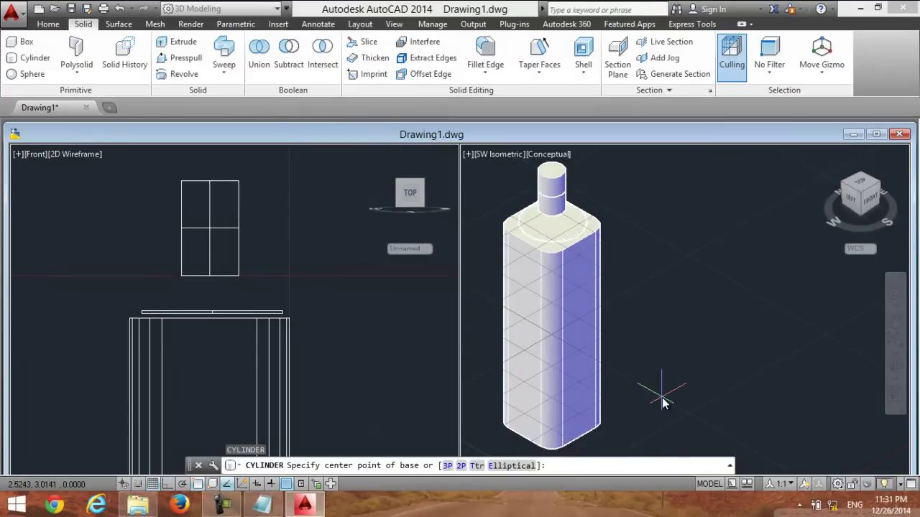
{"action": "scroll", "coordinate": [691, 282], "scroll_direction": "up", "scroll_amount": 3}
{"action": "scroll", "coordinate": [692, 286], "scroll_direction": "down", "scroll_amount": 3}
{"action": "scroll", "coordinate": [691, 285], "scroll_direction": "up", "scroll_amount": 2}
{"action": "scroll", "coordinate": [691, 286], "scroll_direction": "down", "scroll_amount": 2}
{"action": "scroll", "coordinate": [691, 285], "scroll_direction": "down", "scroll_amount": 2}
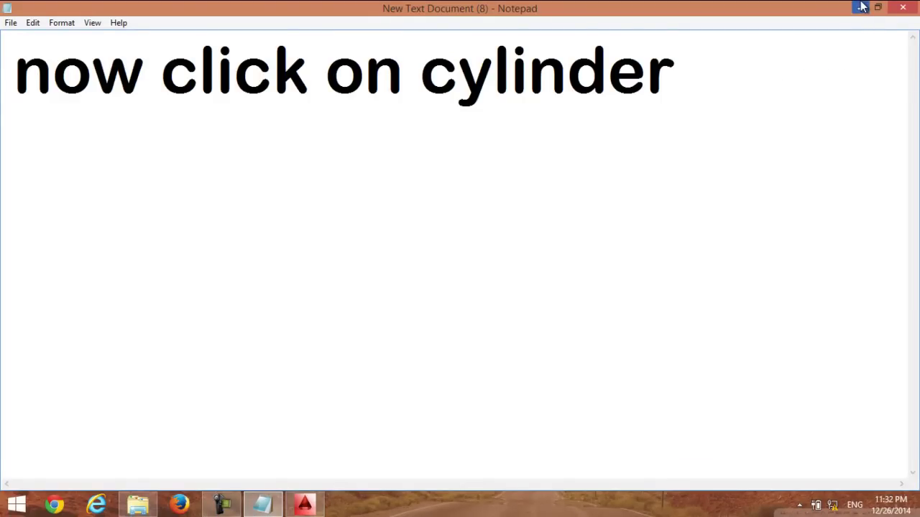
{"action": "left_click", "coordinate": [860, 7]}
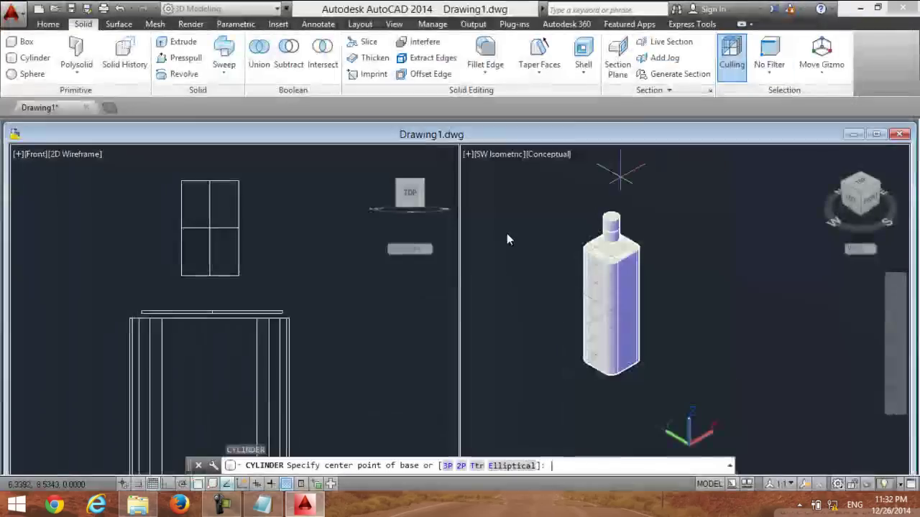
{"action": "left_click", "coordinate": [263, 505]}
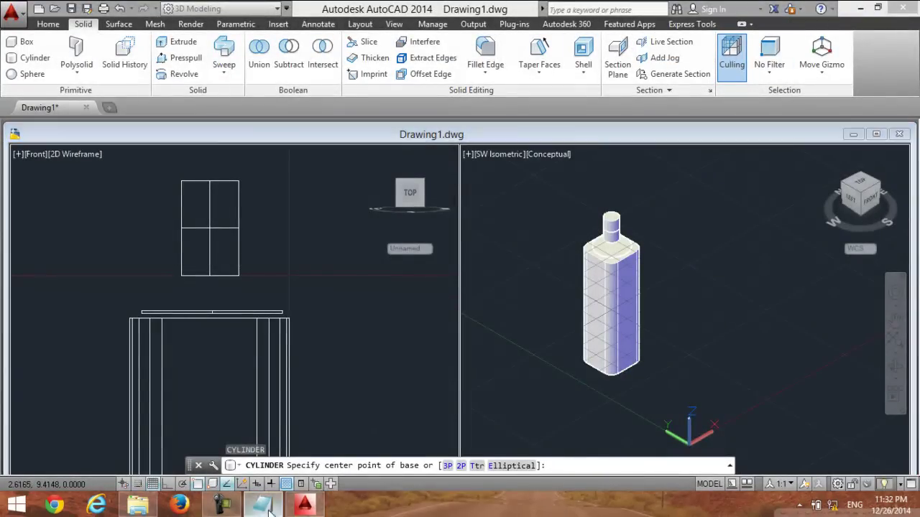
Change the caption to 'now again solid>fillet edge' and minimise Notepad
{"action": "left_click_drag", "start_coordinate": [674, 72], "coordinate": [2, 72]}
{"action": "type", "text": "n"}
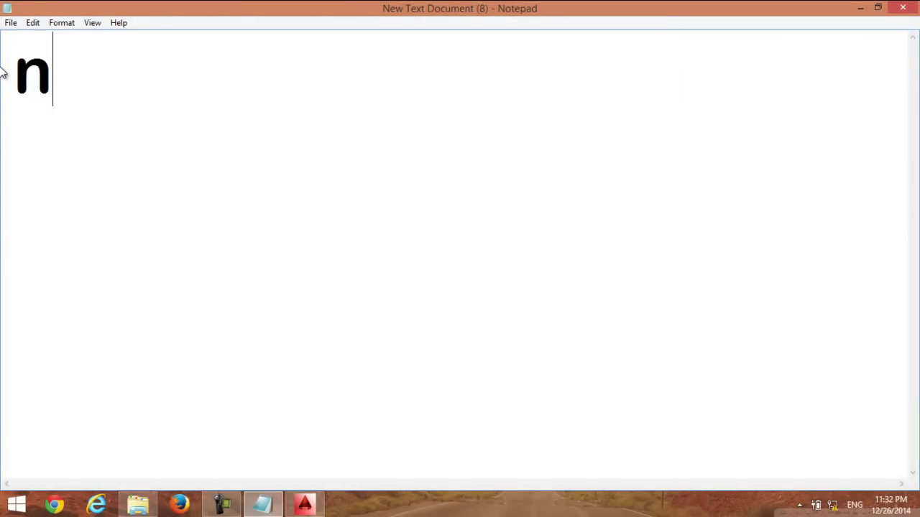
{"action": "type", "text": "ow again "}
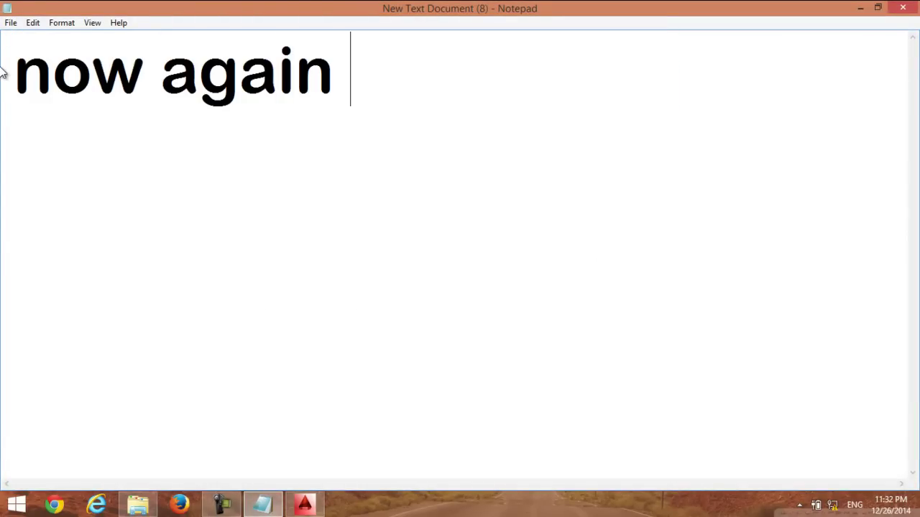
{"action": "type", "text": "sol"}
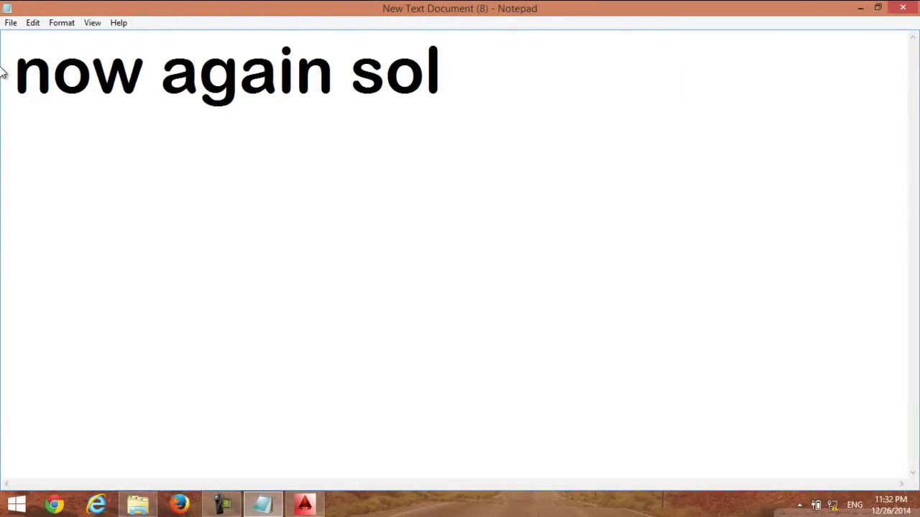
{"action": "type", "text": "id>"}
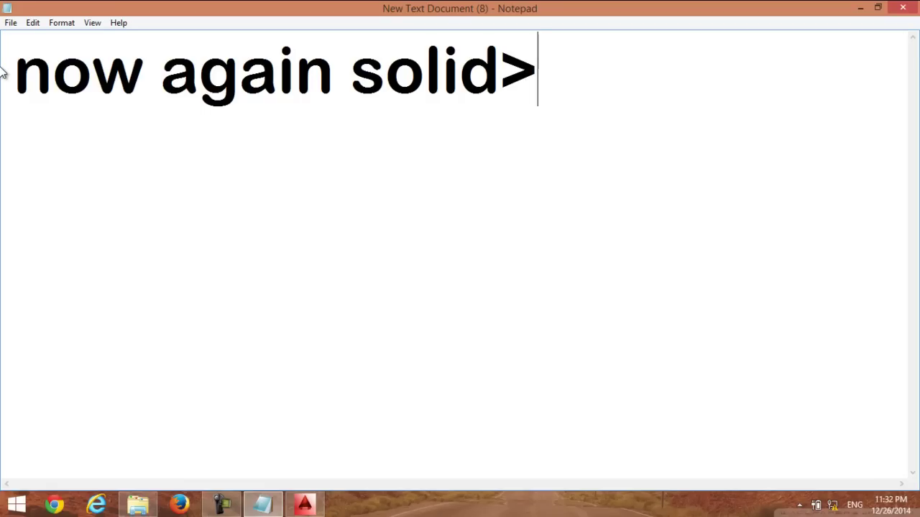
{"action": "type", "text": "fillet e"}
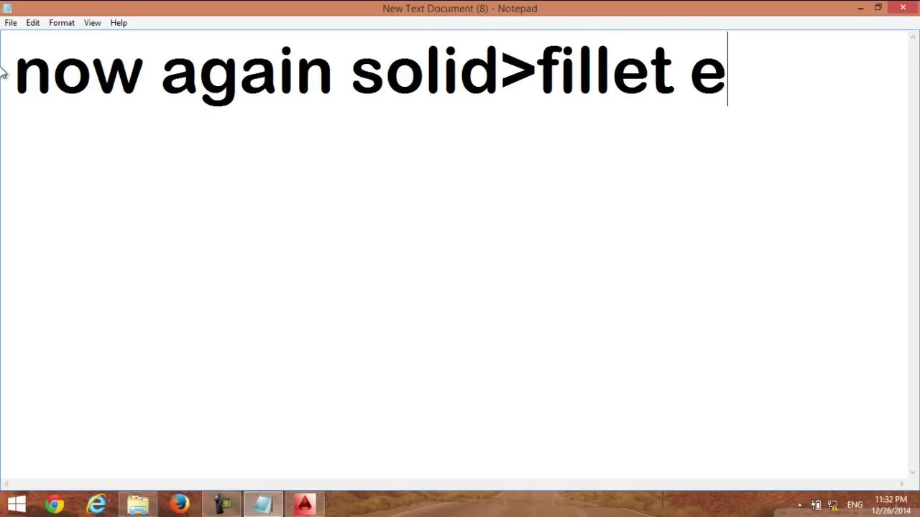
{"action": "type", "text": "dge"}
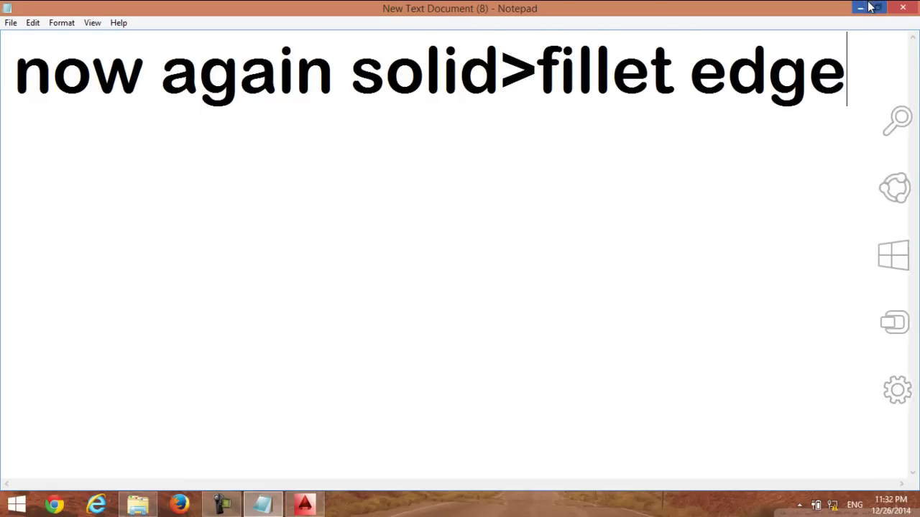
{"action": "left_click", "coordinate": [869, 5]}
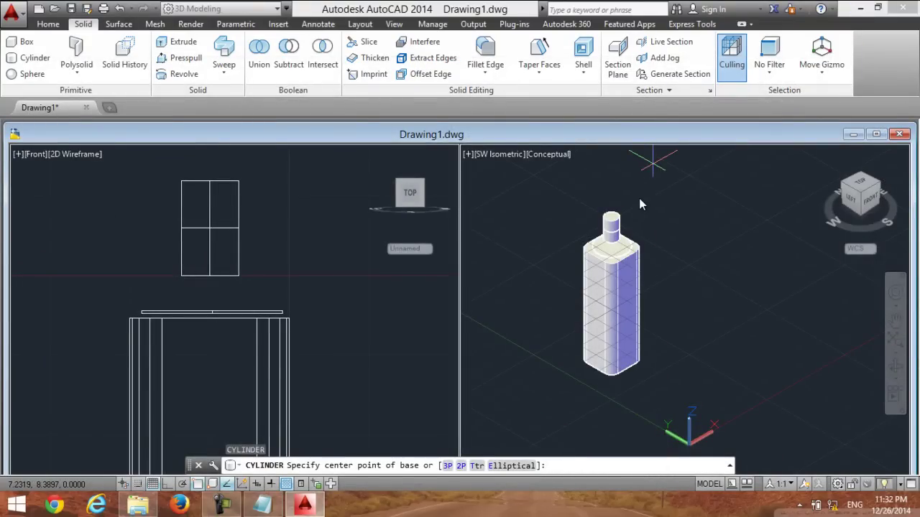
Fillet the shoulder's front edge with Fillet Edge
{"action": "scroll", "coordinate": [623, 207], "scroll_direction": "up", "scroll_amount": 2}
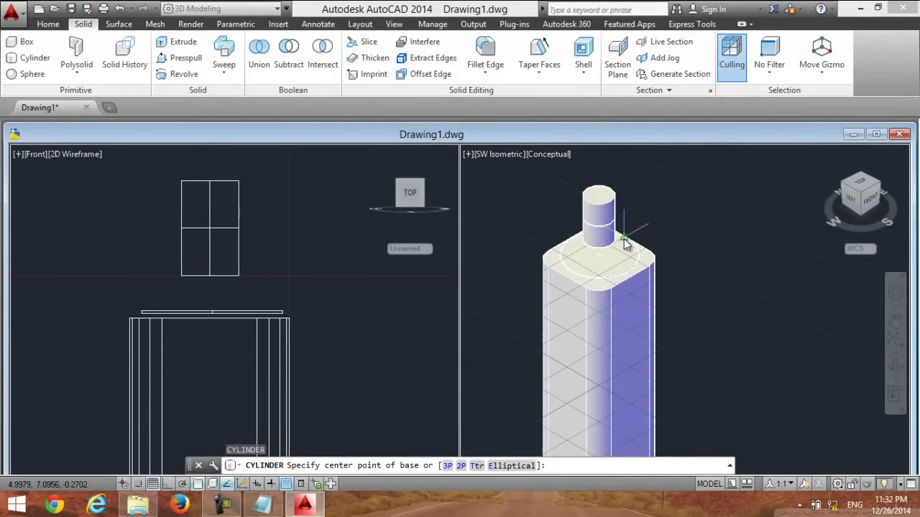
{"action": "scroll", "coordinate": [626, 225], "scroll_direction": "up", "scroll_amount": 2}
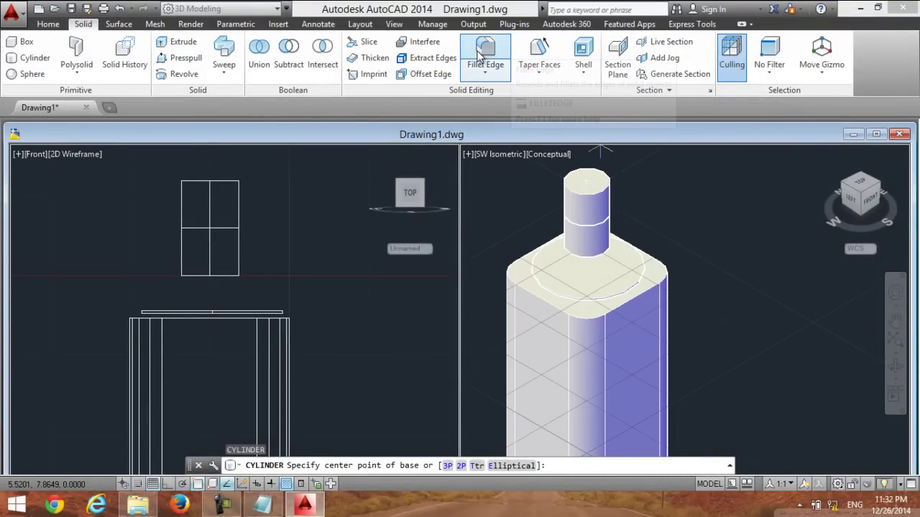
{"action": "left_click", "coordinate": [485, 49]}
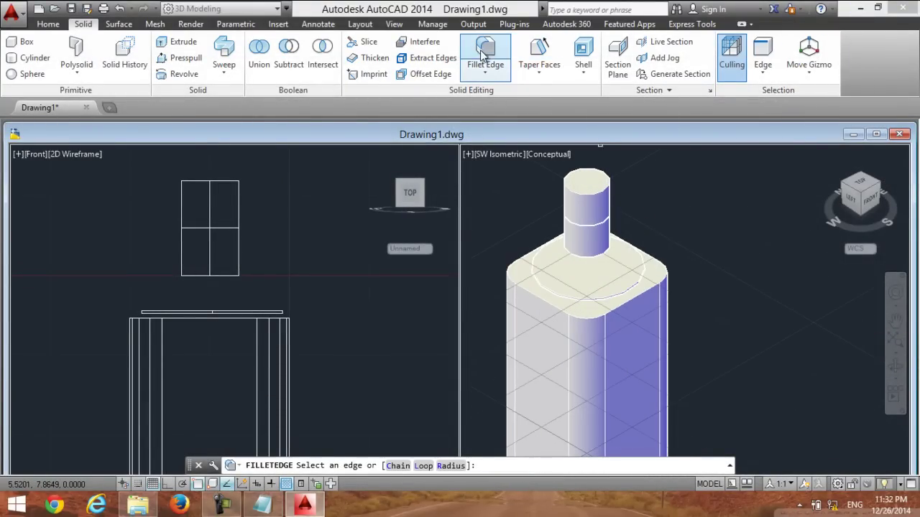
{"action": "left_click", "coordinate": [637, 300]}
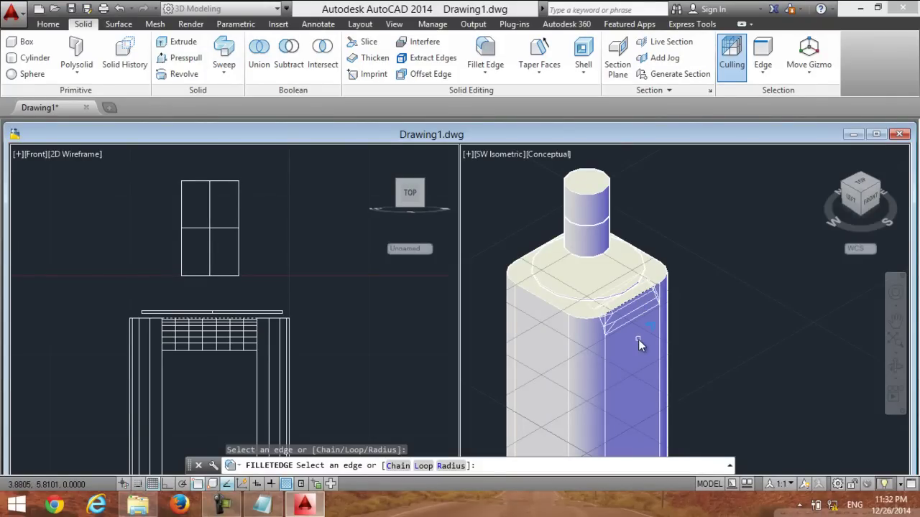
{"action": "key", "text": "Return"}
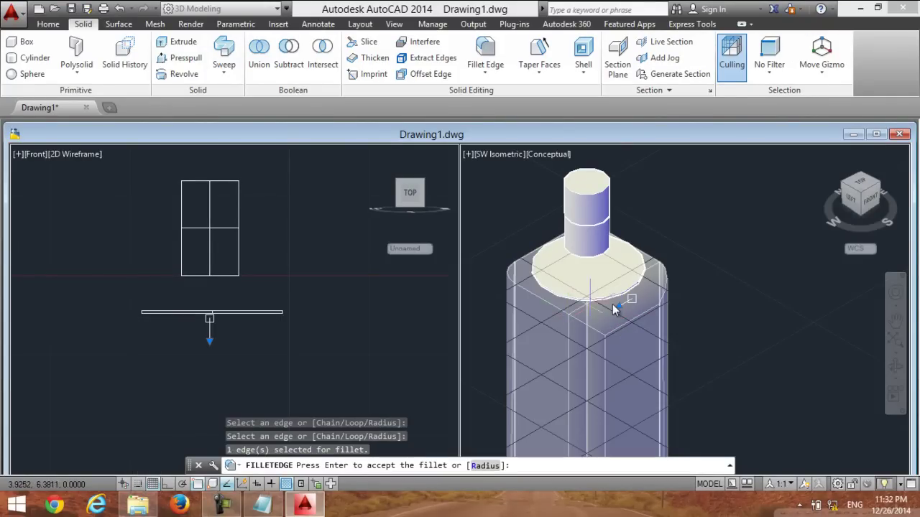
{"action": "key", "text": "Return"}
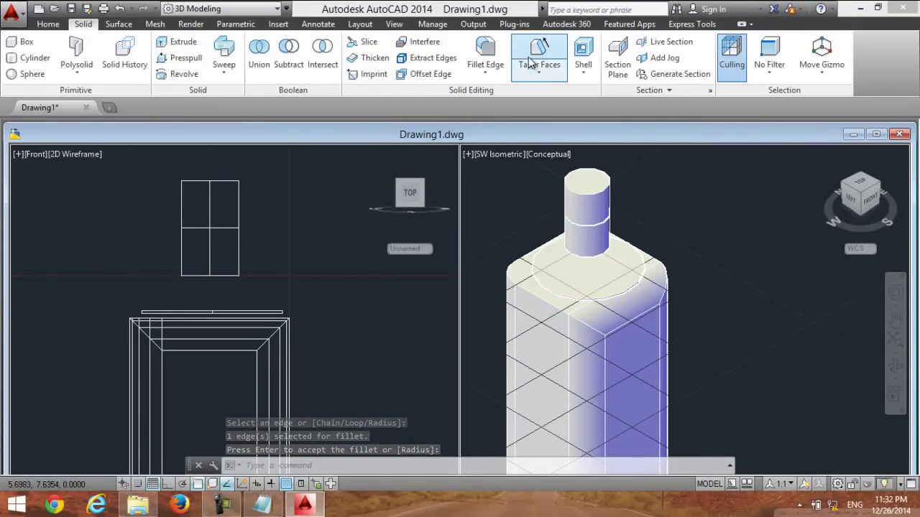
Run Fillet Edge again on the other shoulder top edges, then switch to Notepad
{"action": "left_click", "coordinate": [486, 56]}
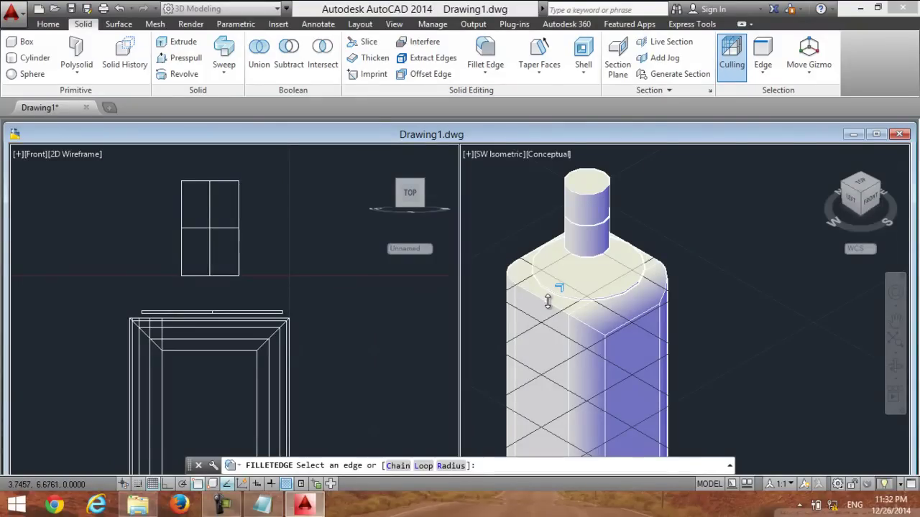
{"action": "left_click", "coordinate": [577, 297]}
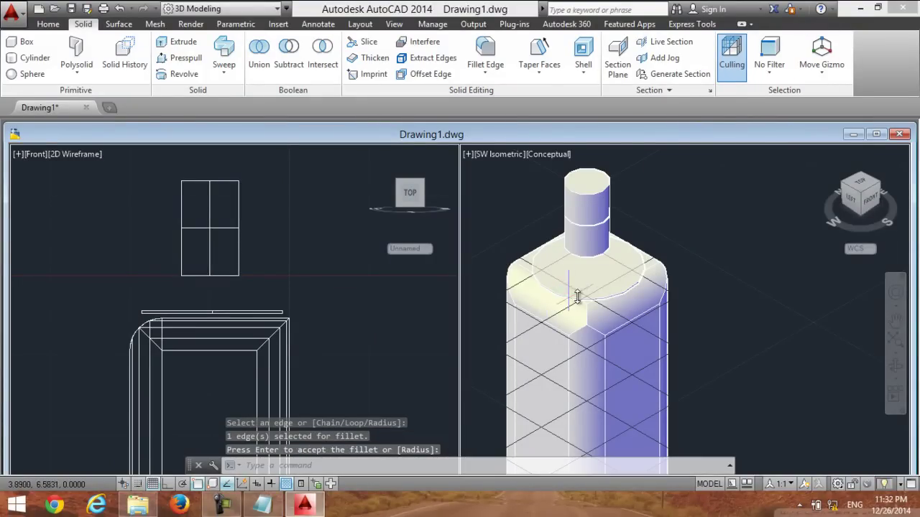
{"action": "left_click", "coordinate": [485, 56]}
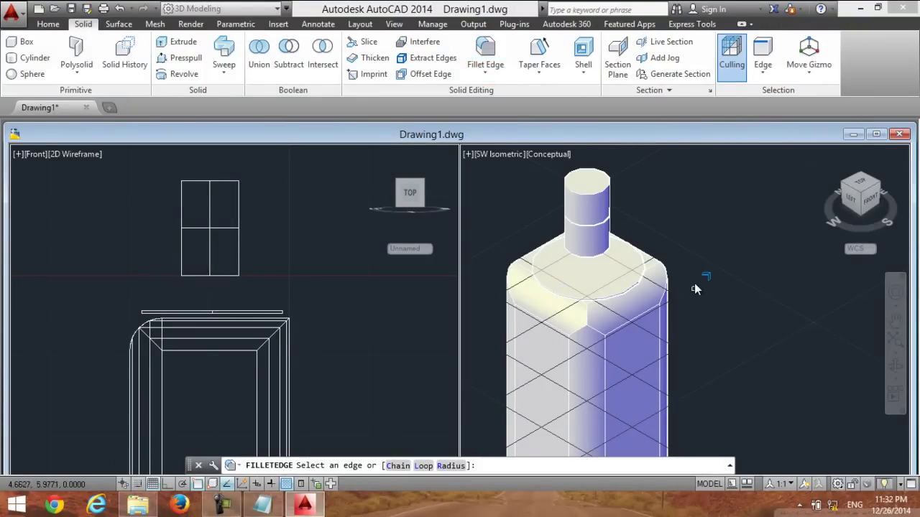
{"action": "left_click", "coordinate": [654, 263]}
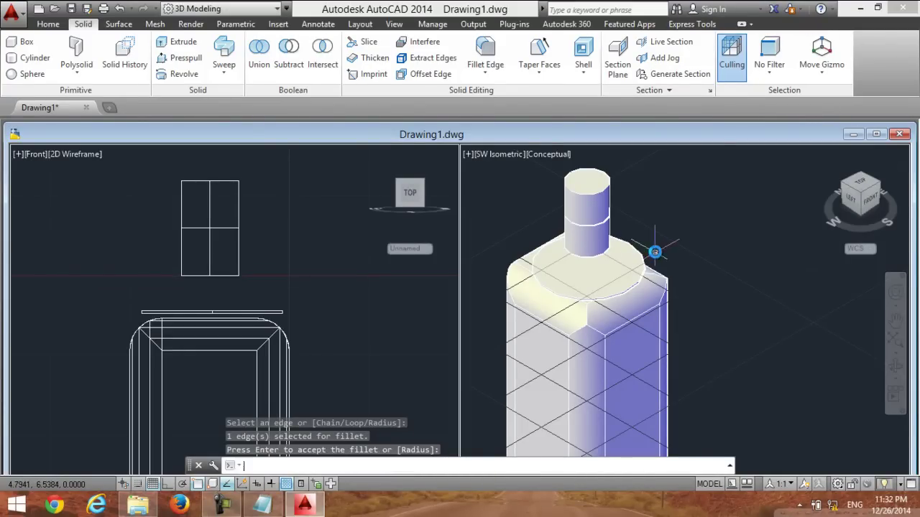
{"action": "left_click", "coordinate": [476, 52]}
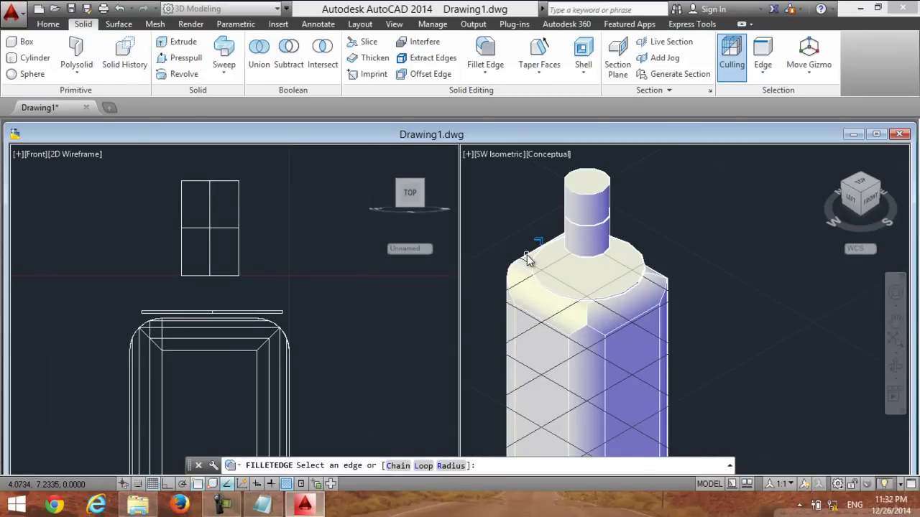
{"action": "left_click", "coordinate": [526, 255]}
{"action": "scroll", "coordinate": [496, 235], "scroll_direction": "down", "scroll_amount": 2}
{"action": "scroll", "coordinate": [495, 235], "scroll_direction": "up", "scroll_amount": 1}
{"action": "scroll", "coordinate": [495, 235], "scroll_direction": "up", "scroll_amount": 1}
{"action": "scroll", "coordinate": [495, 235], "scroll_direction": "down", "scroll_amount": 1}
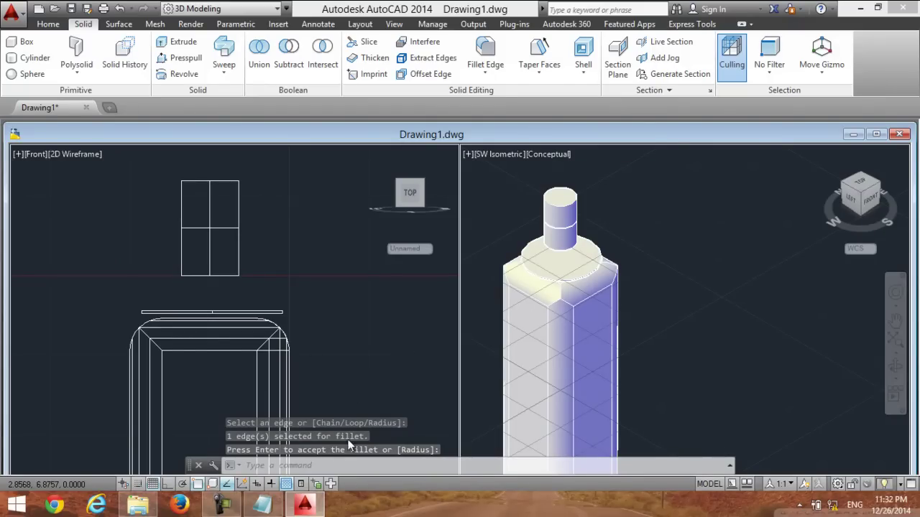
{"action": "left_click", "coordinate": [262, 505]}
Rewrite the note to 'now select the TOP of the bottle and right click > properties'
{"action": "key", "text": "ctrl+a"}
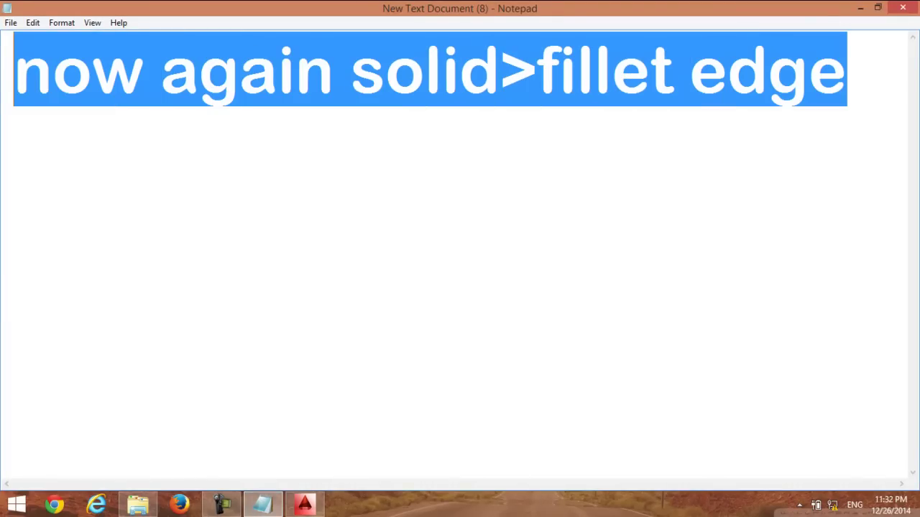
{"action": "type", "text": "now sele"}
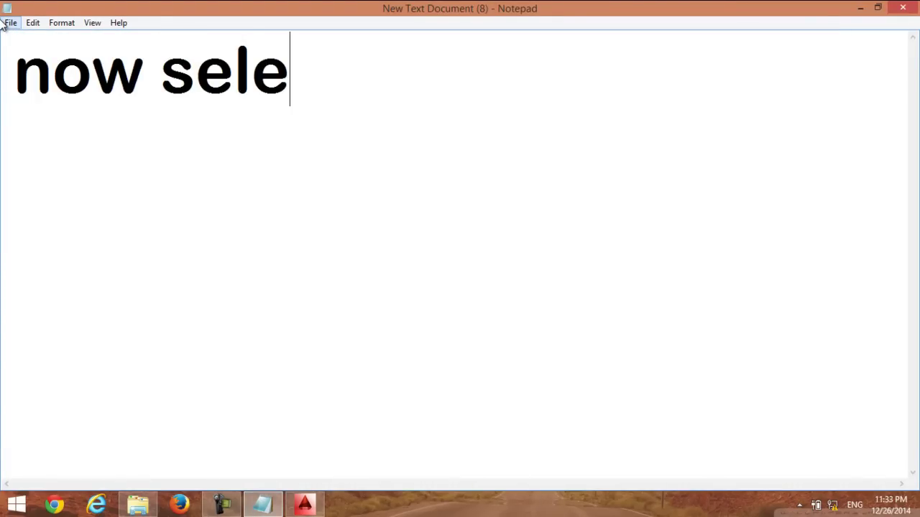
{"action": "type", "text": "ct the "}
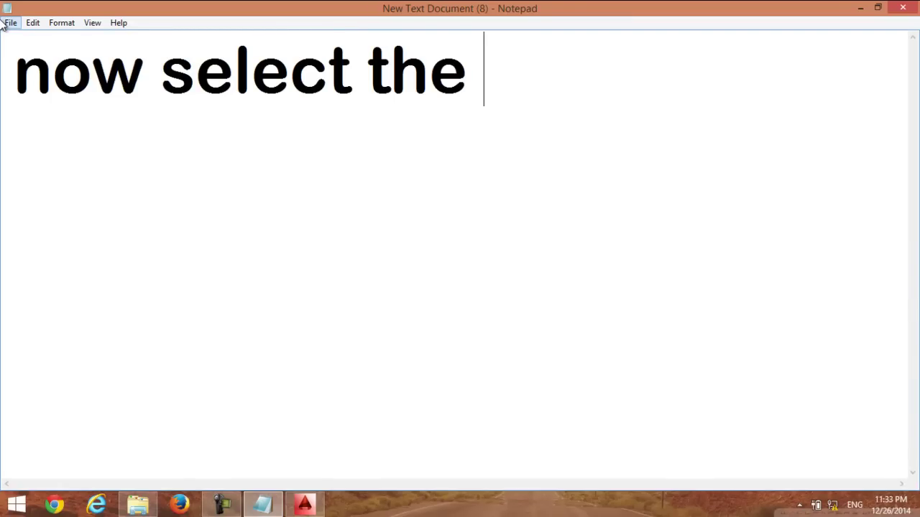
{"action": "type", "text": "TOP "}
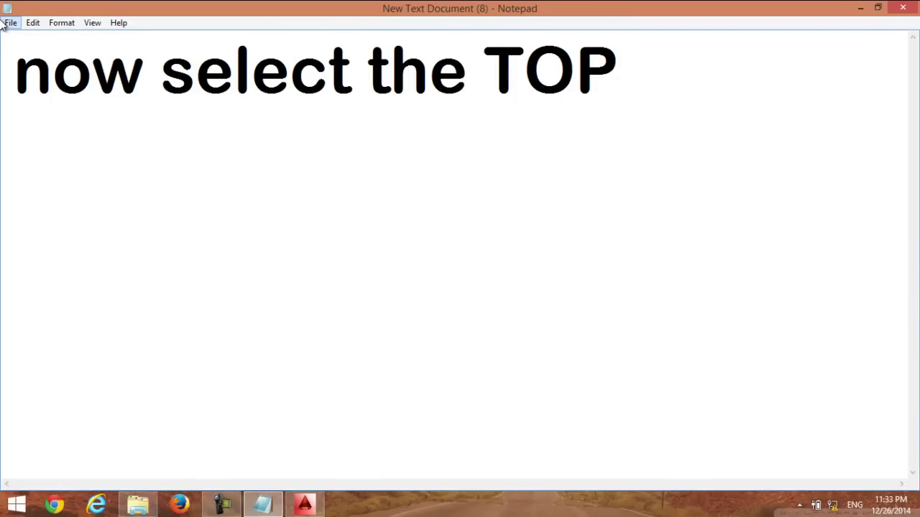
{"action": "type", "text": "of "}
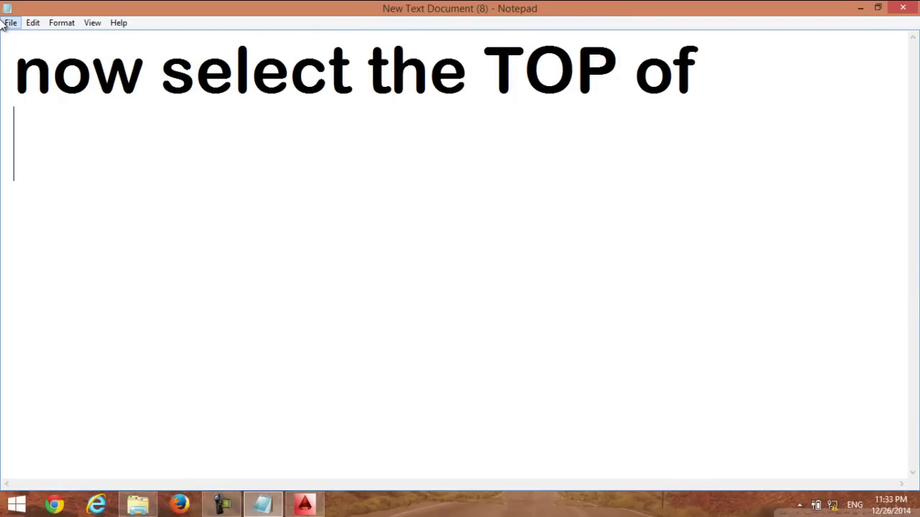
{"action": "type", "text": "the "}
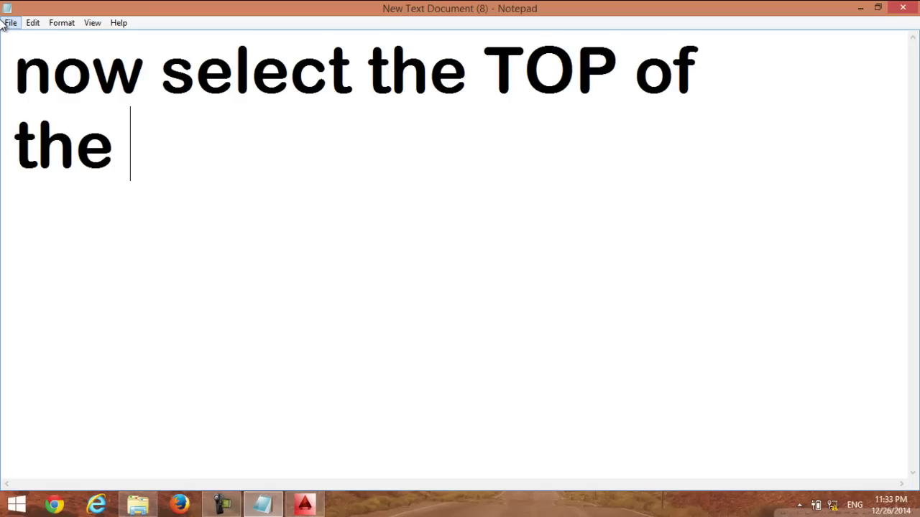
{"action": "type", "text": "bott"}
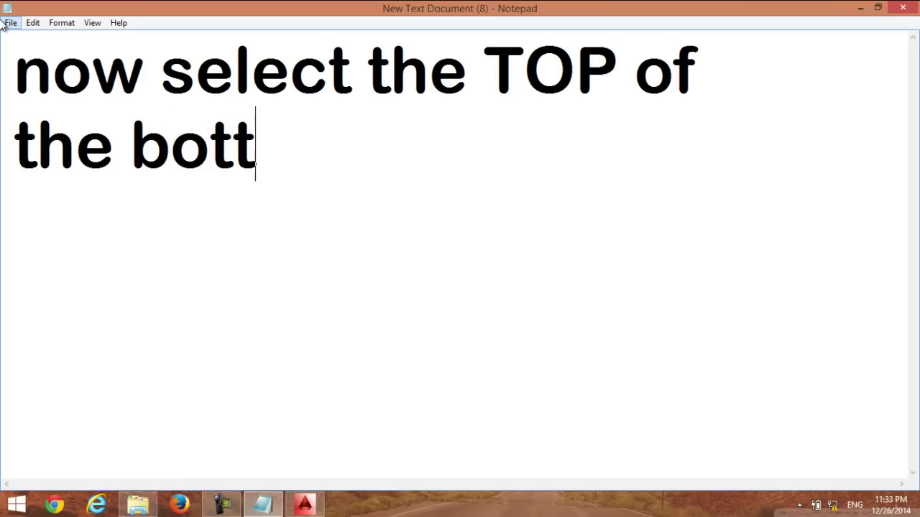
{"action": "type", "text": "le"}
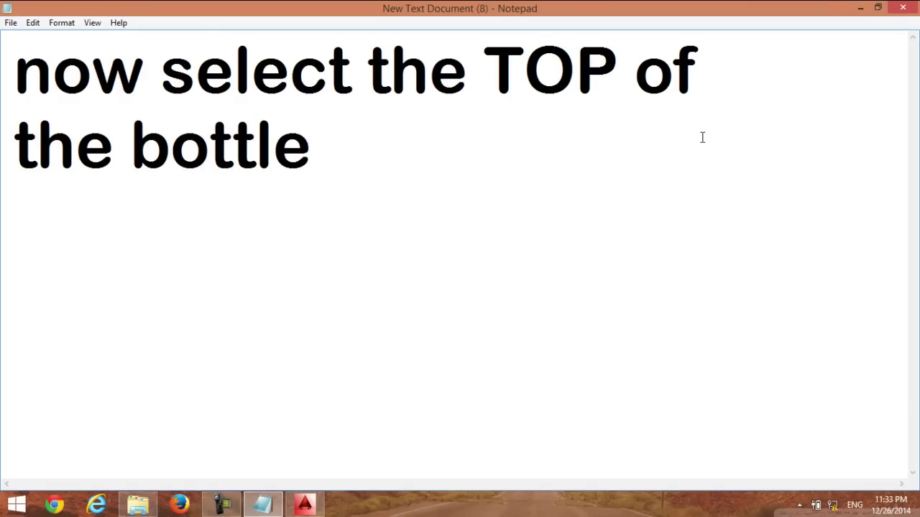
{"action": "type", "text": "and"}
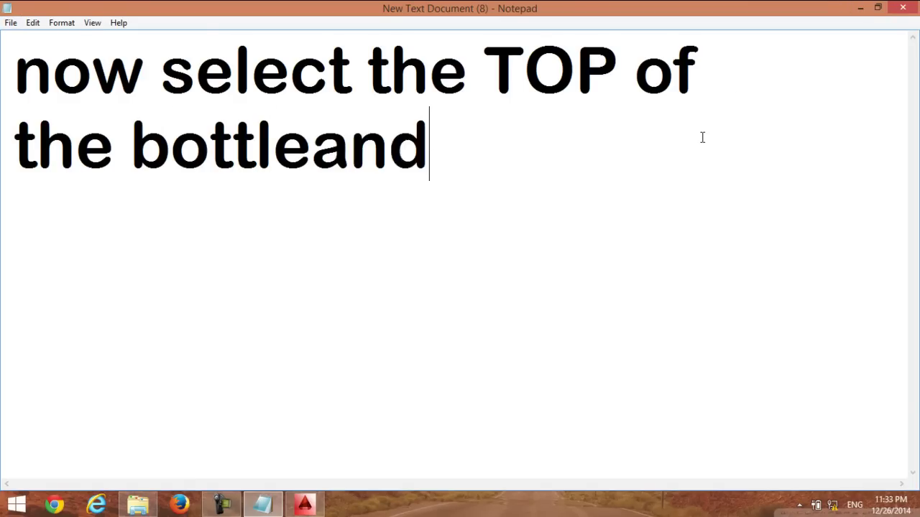
{"action": "key", "text": "BackSpace"}
{"action": "key", "text": "BackSpace"}
{"action": "key", "text": "BackSpace"}
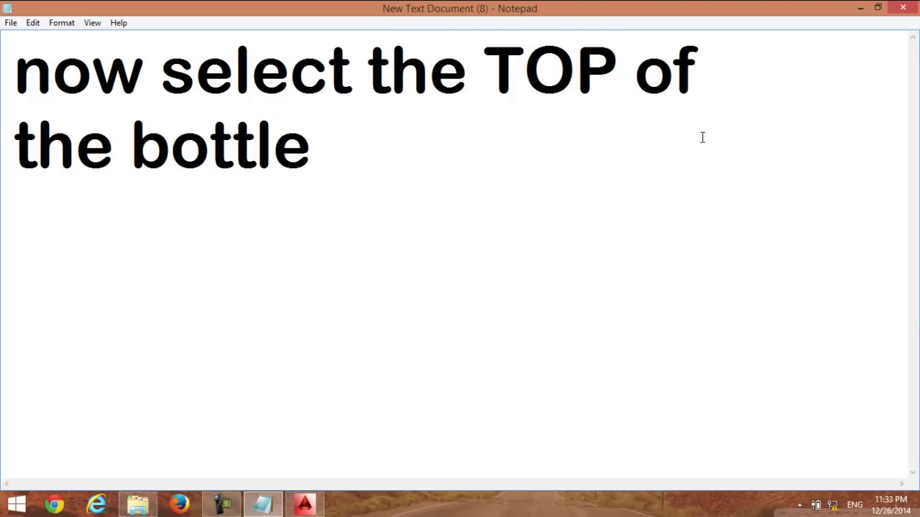
{"action": "type", "text": " and"}
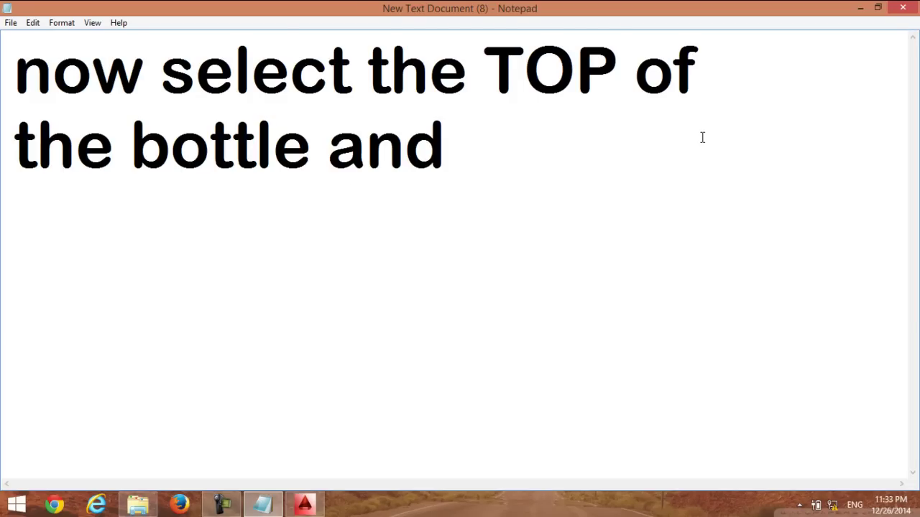
{"action": "type", "text": " right "}
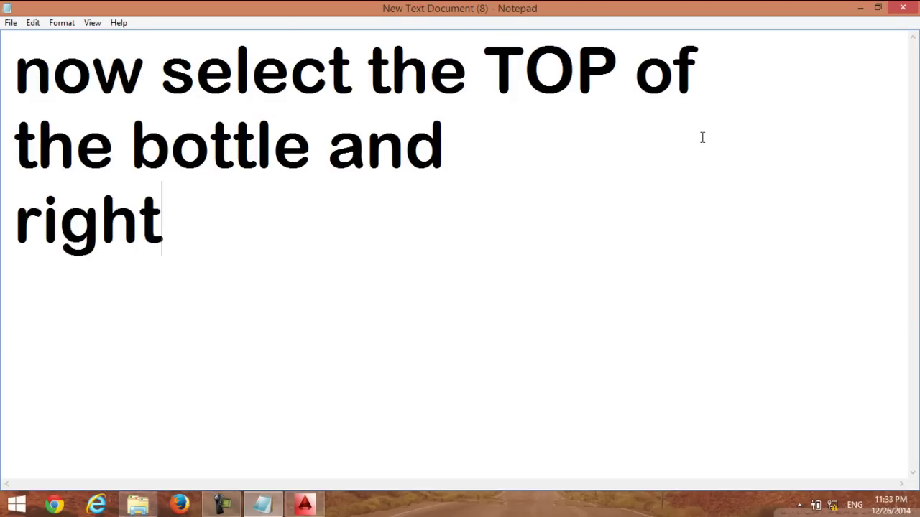
{"action": "type", "text": "click "}
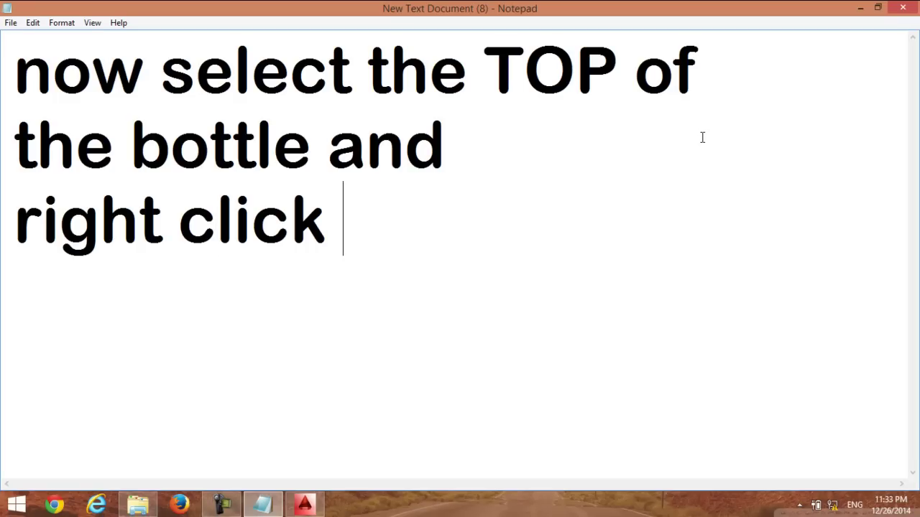
{"action": "type", "text": "> prop"}
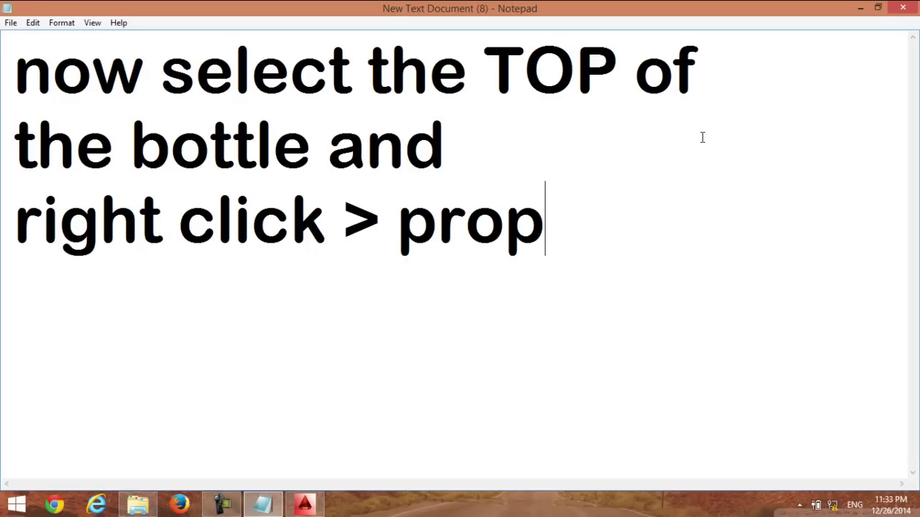
{"action": "type", "text": "erties"}
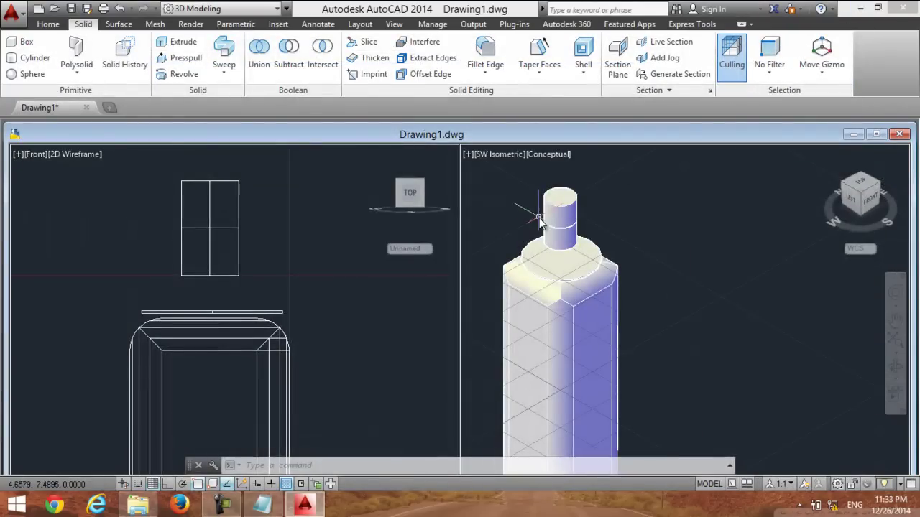
Try selecting the bottle's top cylinder and opening its right-click menu
{"action": "left_click", "coordinate": [563, 223]}
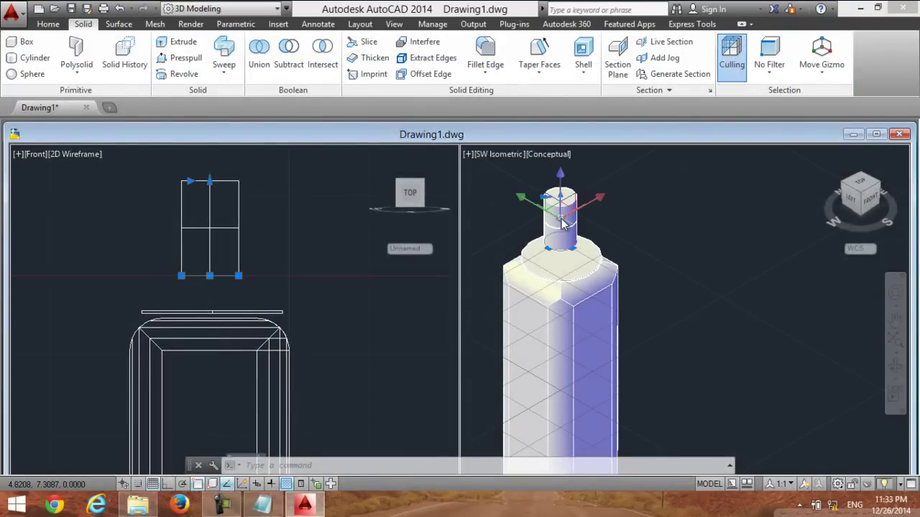
{"action": "scroll", "coordinate": [615, 213], "scroll_direction": "up", "scroll_amount": 2}
{"action": "right_click", "coordinate": [615, 212]}
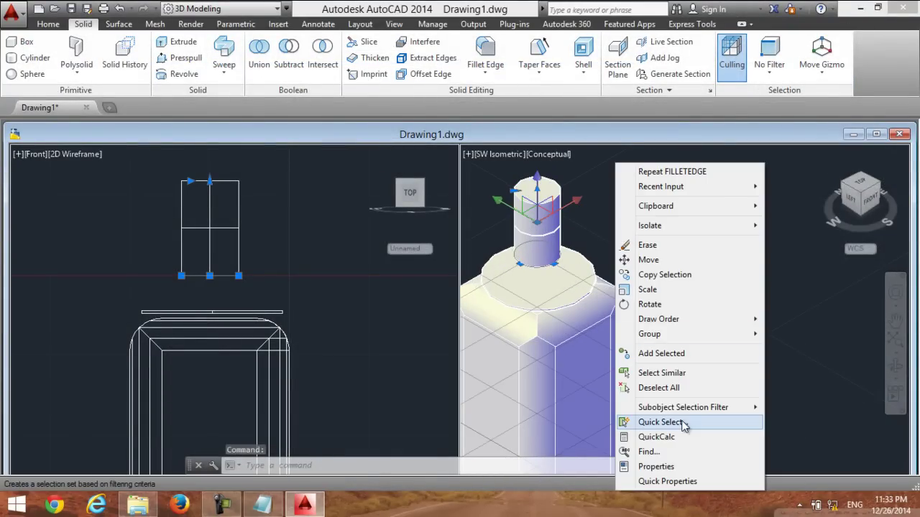
{"action": "left_click", "coordinate": [676, 388]}
{"action": "scroll", "coordinate": [567, 241], "scroll_direction": "up", "scroll_amount": 2}
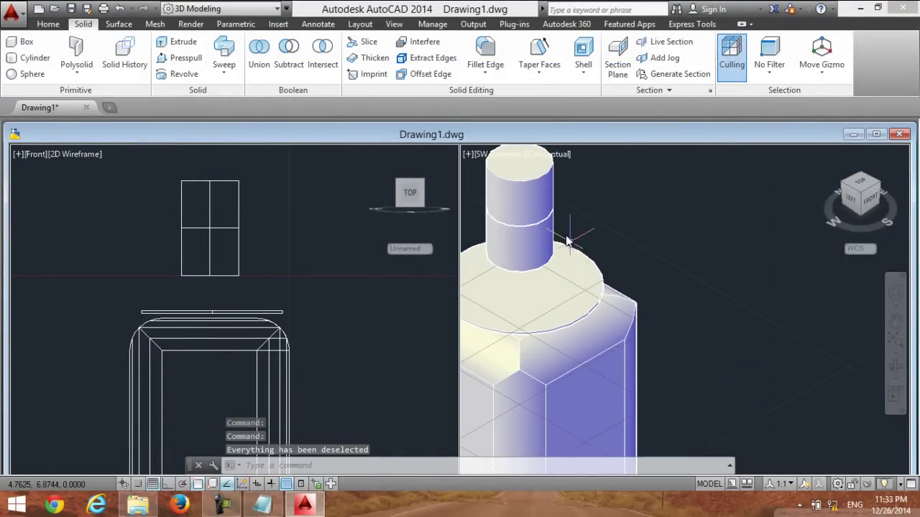
{"action": "left_click", "coordinate": [543, 203]}
{"action": "right_click", "coordinate": [614, 208]}
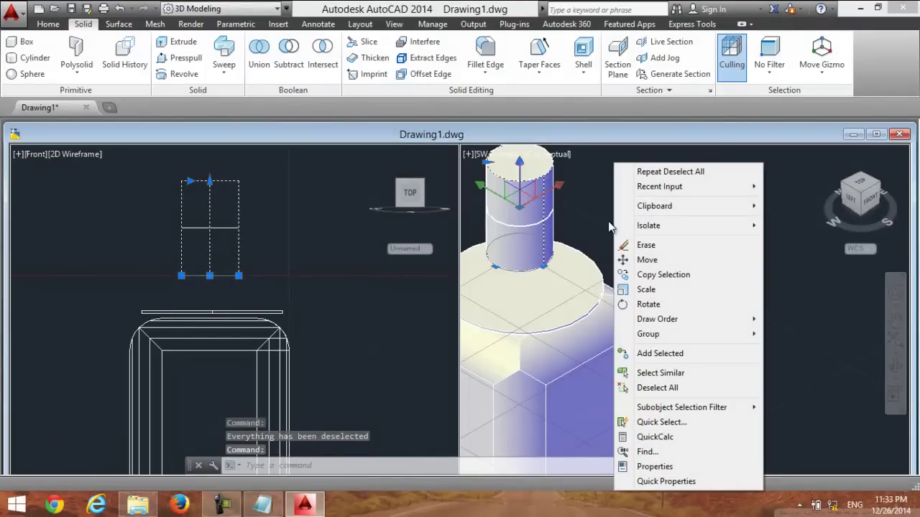
{"action": "left_click", "coordinate": [587, 213]}
{"action": "right_click", "coordinate": [605, 185]}
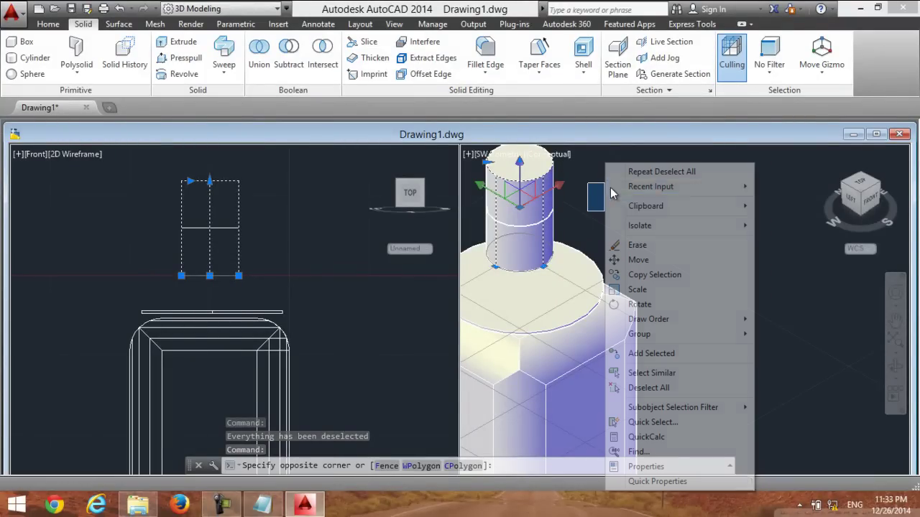
{"action": "left_click", "coordinate": [654, 387]}
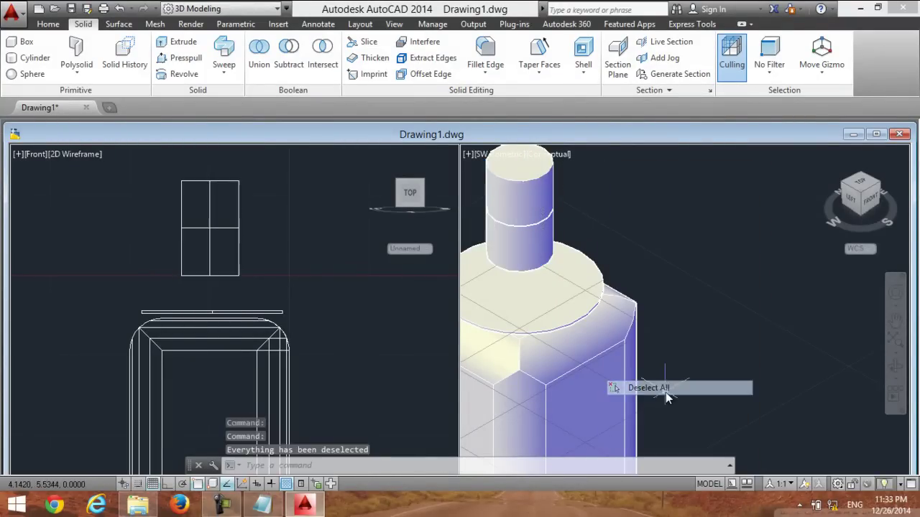
{"action": "left_click", "coordinate": [519, 185]}
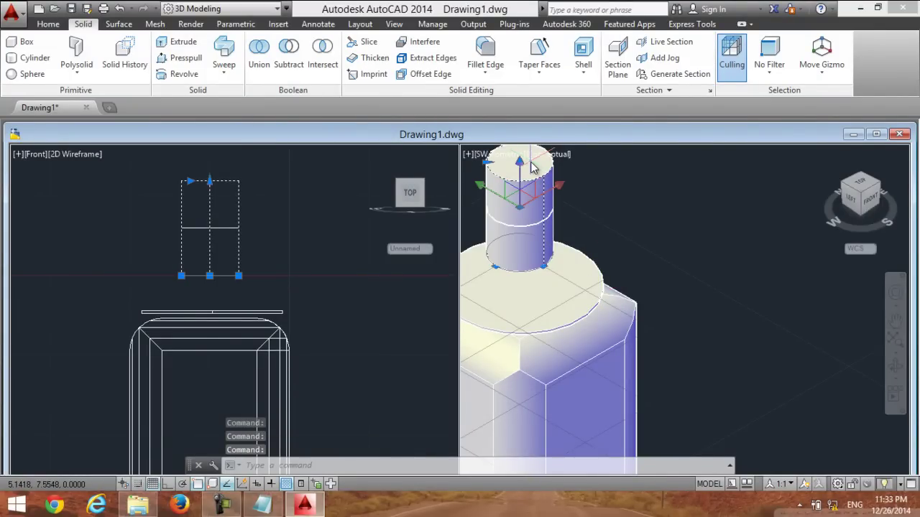
{"action": "right_click", "coordinate": [647, 199]}
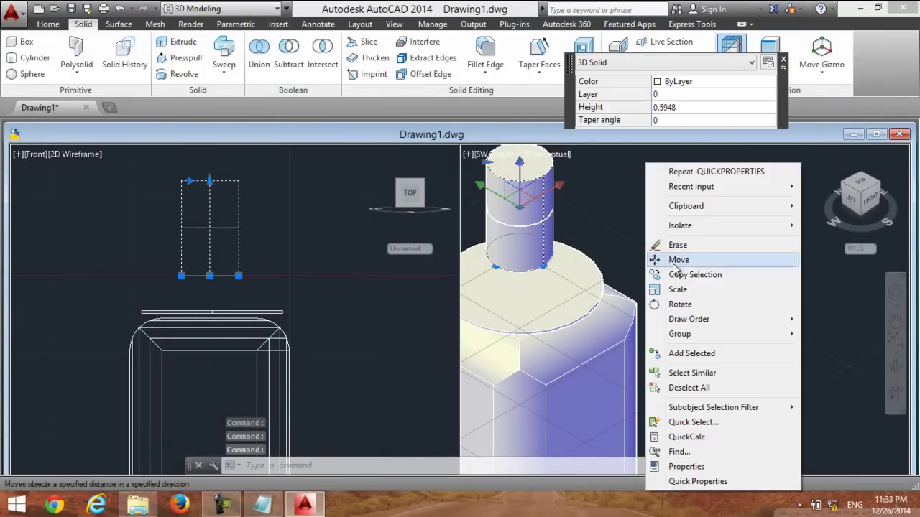
{"action": "left_click", "coordinate": [703, 388]}
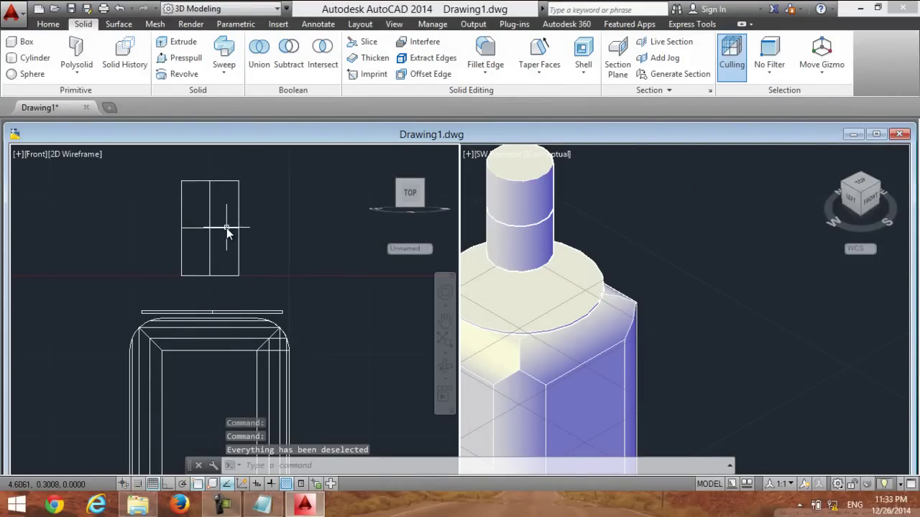
Select the upper cap solid and open its Properties palette
{"action": "left_click", "coordinate": [227, 228]}
{"action": "left_click", "coordinate": [228, 228]}
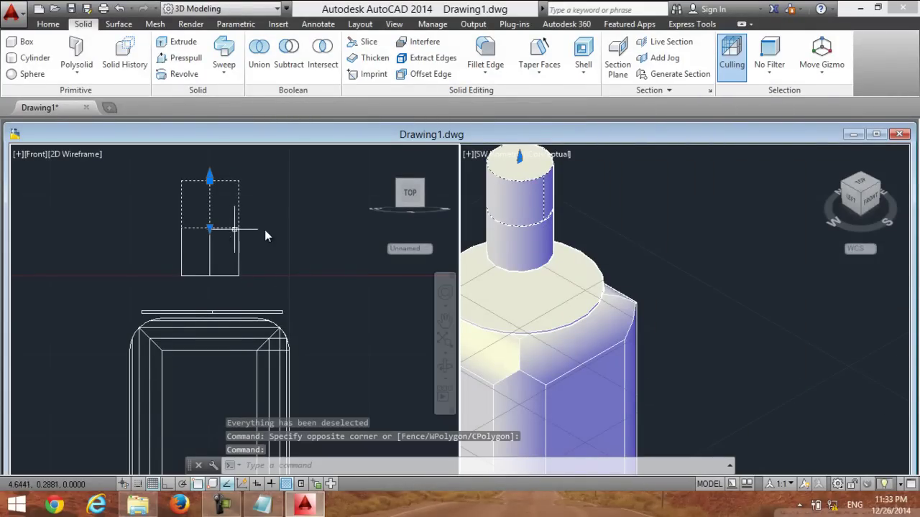
{"action": "right_click", "coordinate": [519, 205]}
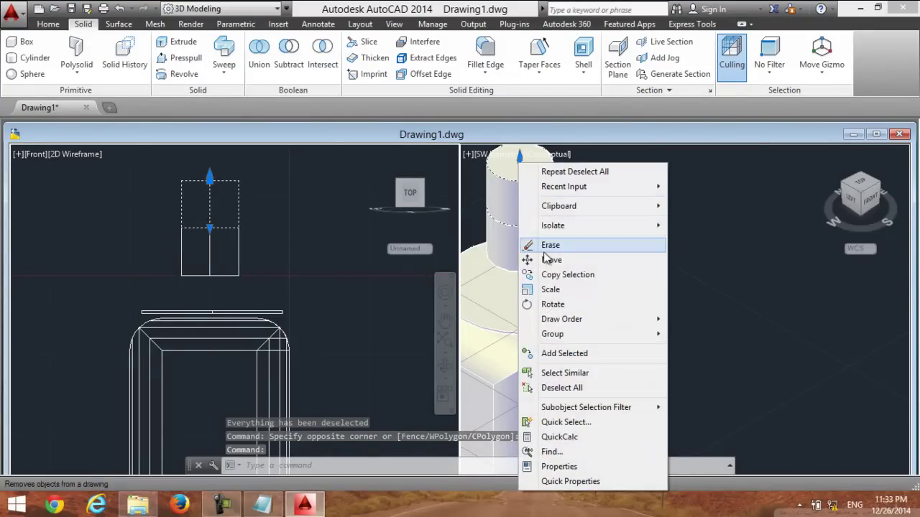
{"action": "left_click", "coordinate": [587, 468]}
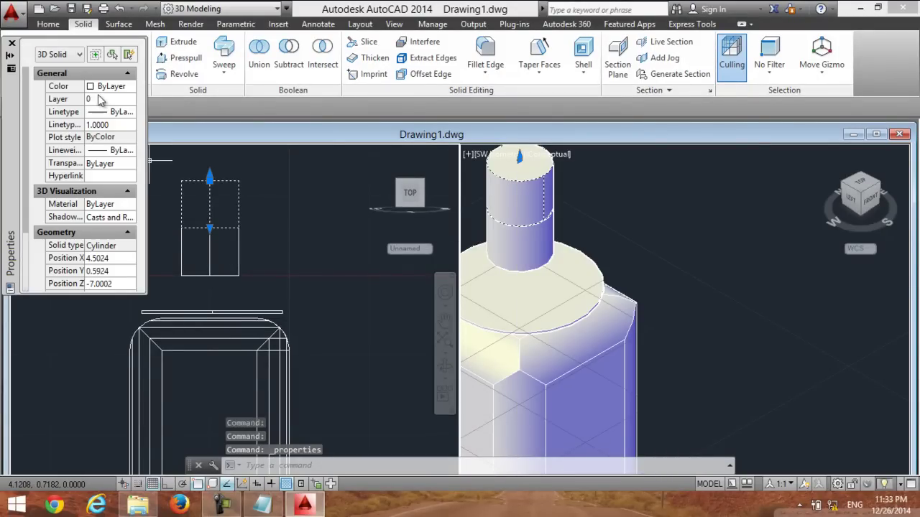
Set the cap's colour to index Color 32 (orange-brown) through Select Color
{"action": "left_click", "coordinate": [73, 87]}
{"action": "left_click", "coordinate": [101, 87]}
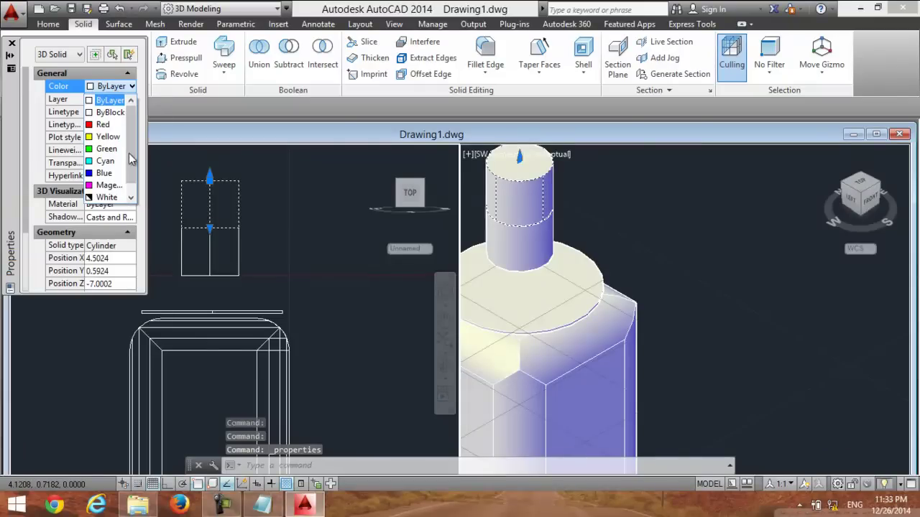
{"action": "left_click", "coordinate": [109, 198]}
{"action": "left_click", "coordinate": [626, 164]}
{"action": "left_click", "coordinate": [607, 165]}
{"action": "left_click", "coordinate": [608, 173]}
{"action": "left_click", "coordinate": [617, 180]}
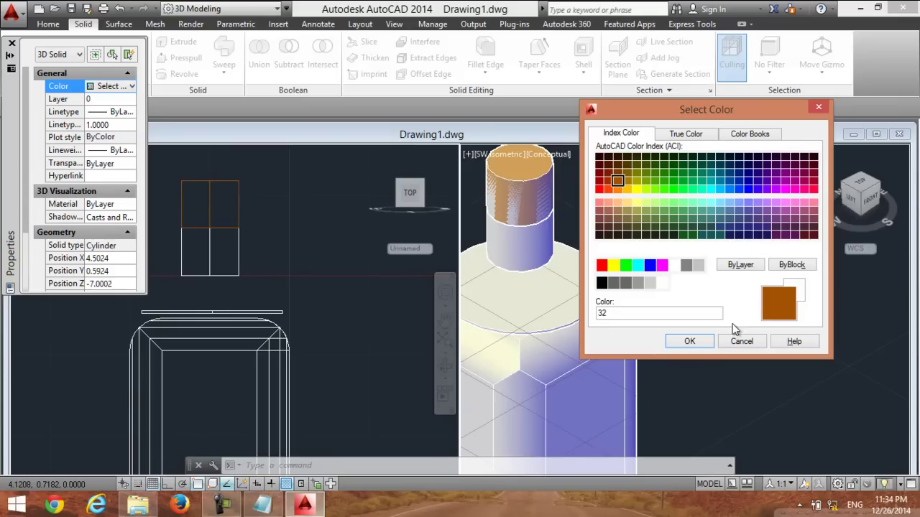
{"action": "left_click", "coordinate": [690, 342]}
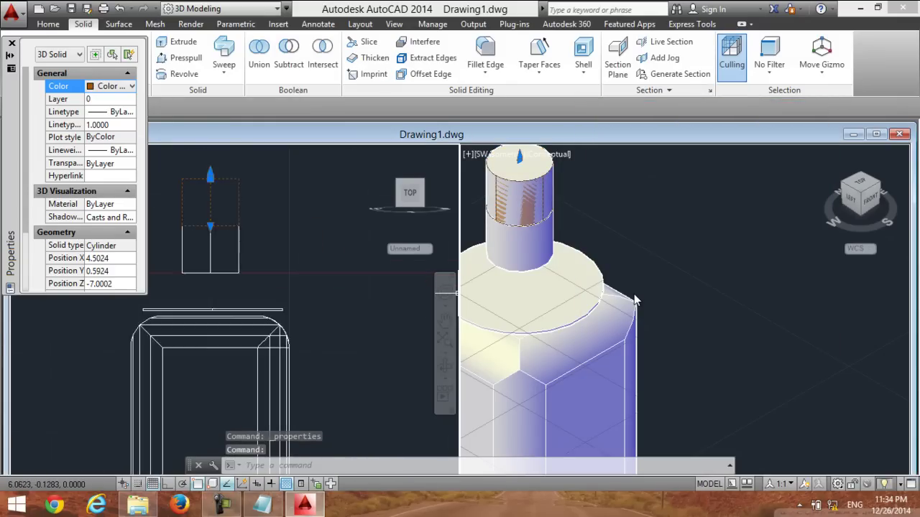
Pan the 3D view to bring the bottle body into view
{"action": "left_click", "coordinate": [619, 243]}
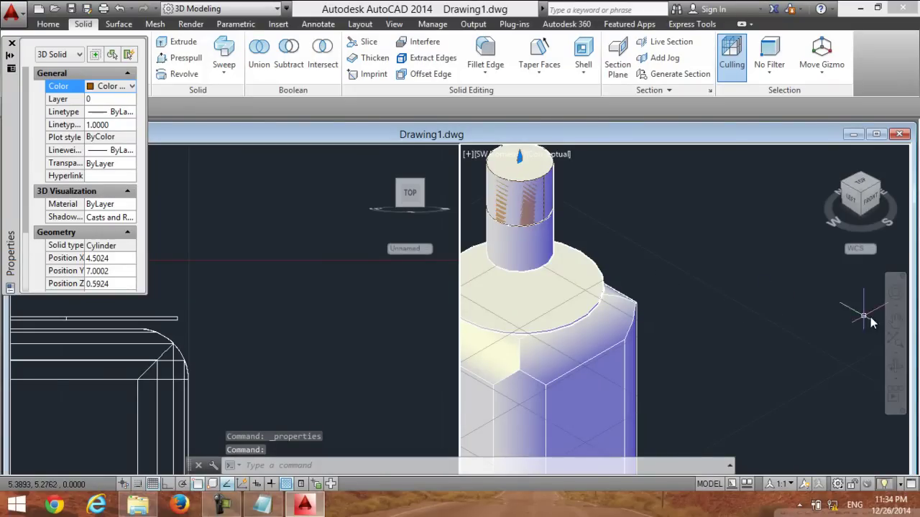
{"action": "left_click", "coordinate": [895, 321]}
{"action": "left_click_drag", "start_coordinate": [607, 403], "coordinate": [653, 325]}
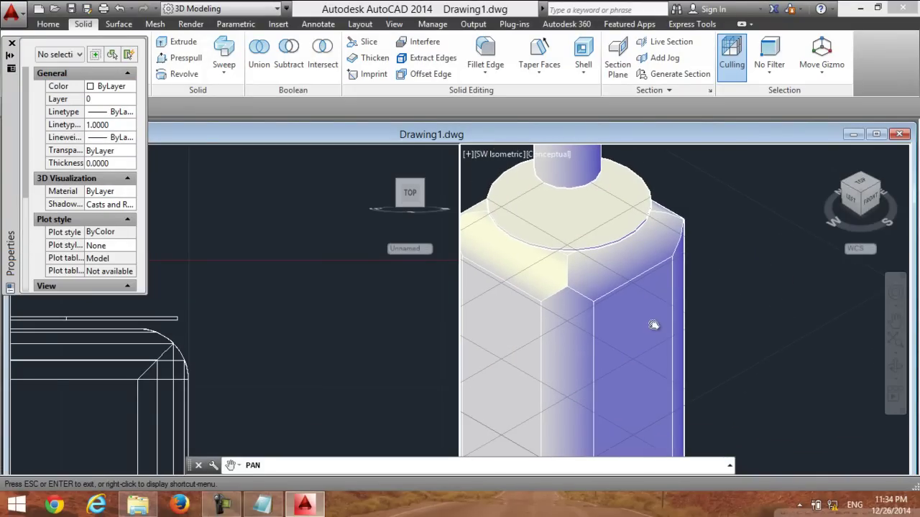
Exit the Pan mode
{"action": "right_click", "coordinate": [612, 308]}
{"action": "right_click", "coordinate": [593, 349]}
{"action": "left_click", "coordinate": [567, 321]}
{"action": "right_click", "coordinate": [774, 302]}
{"action": "left_click", "coordinate": [802, 69]}
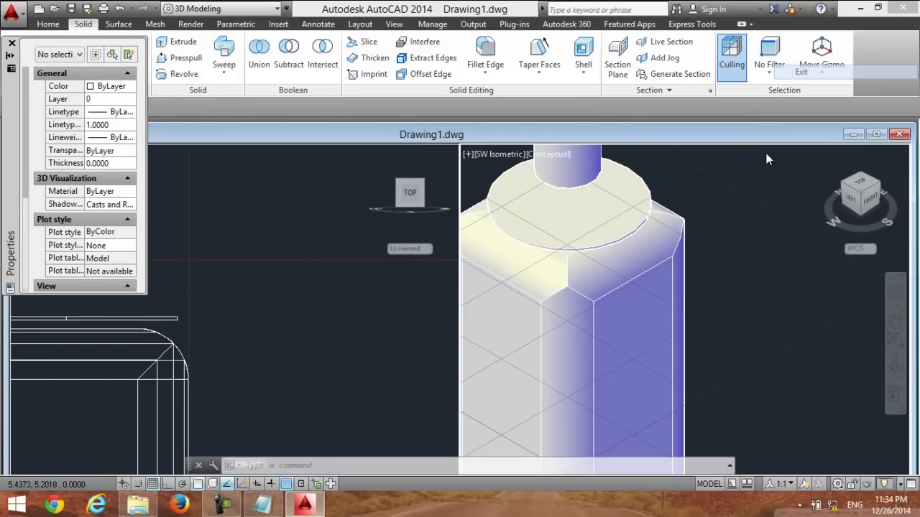
Select the bottle's lower body and set its colour to Color 32 in Properties
{"action": "left_click", "coordinate": [621, 356]}
{"action": "right_click", "coordinate": [644, 365]}
{"action": "left_click", "coordinate": [690, 351]}
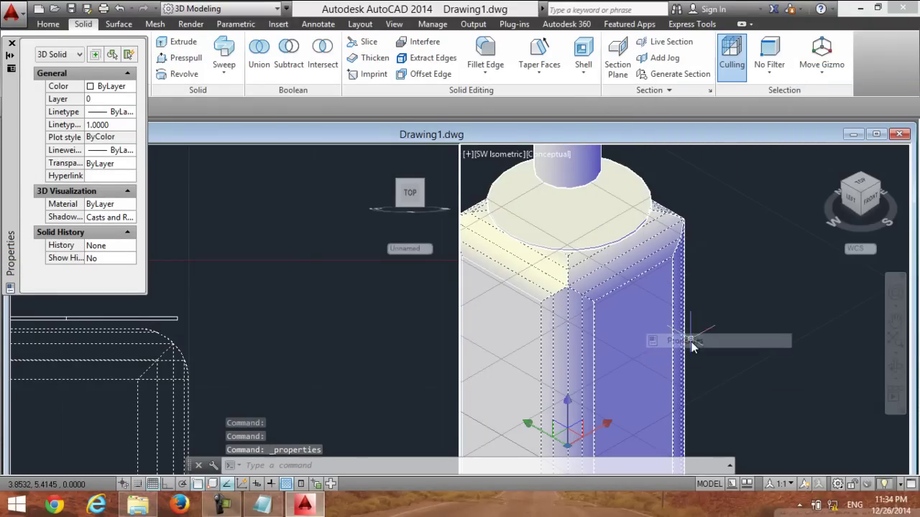
{"action": "left_click", "coordinate": [63, 87]}
{"action": "left_click", "coordinate": [131, 87]}
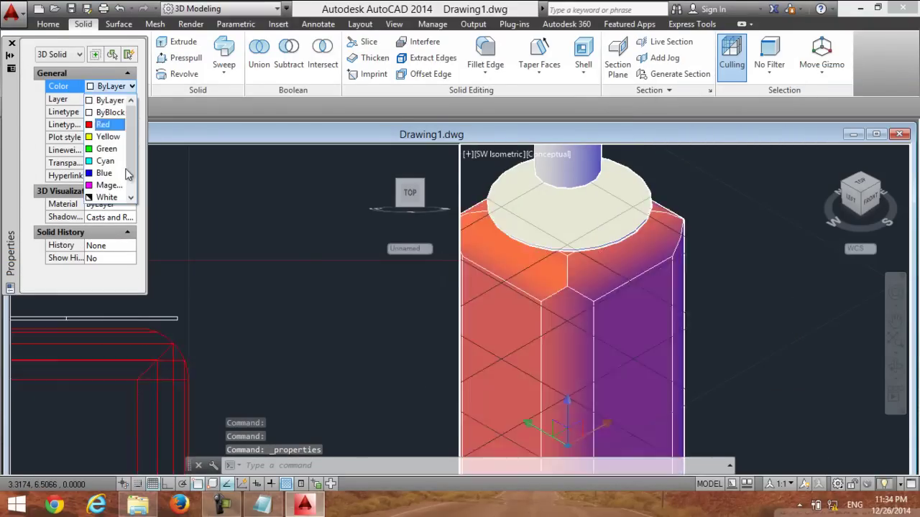
{"action": "left_click", "coordinate": [131, 202]}
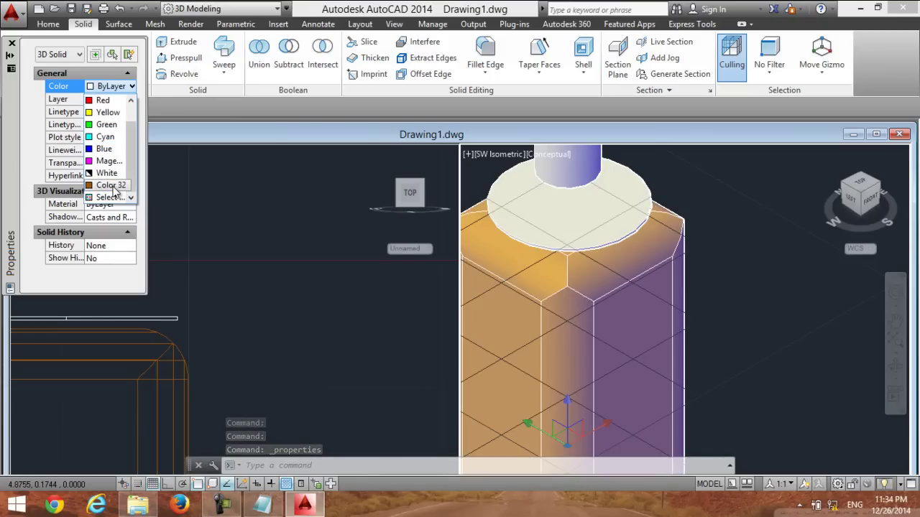
{"action": "left_click", "coordinate": [108, 185]}
{"action": "scroll", "coordinate": [696, 239], "scroll_direction": "down", "scroll_amount": 1}
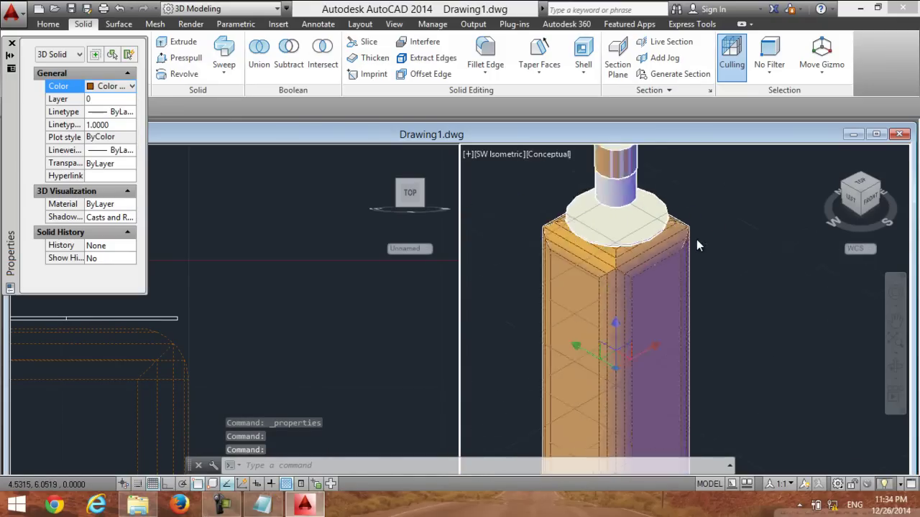
{"action": "scroll", "coordinate": [696, 239], "scroll_direction": "down", "scroll_amount": 1}
{"action": "scroll", "coordinate": [708, 245], "scroll_direction": "up", "scroll_amount": 1}
{"action": "scroll", "coordinate": [691, 200], "scroll_direction": "down", "scroll_amount": 2}
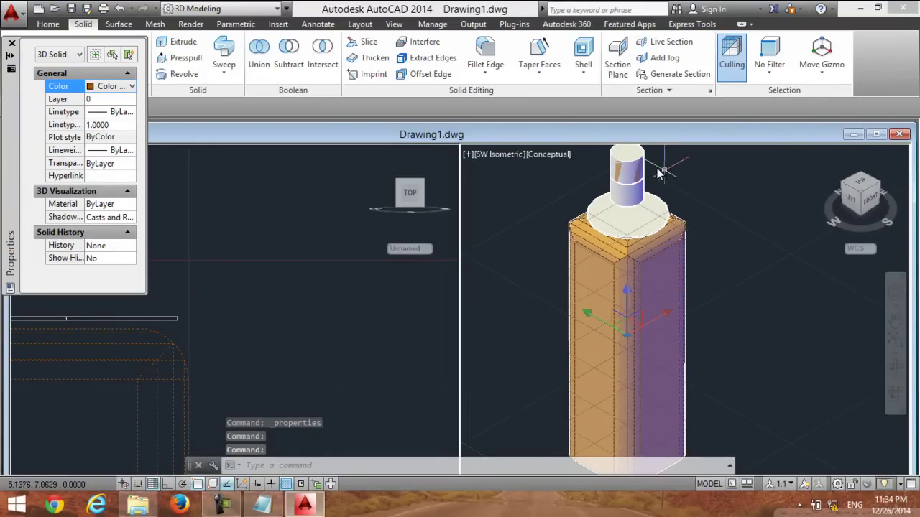
{"action": "left_click", "coordinate": [475, 192]}
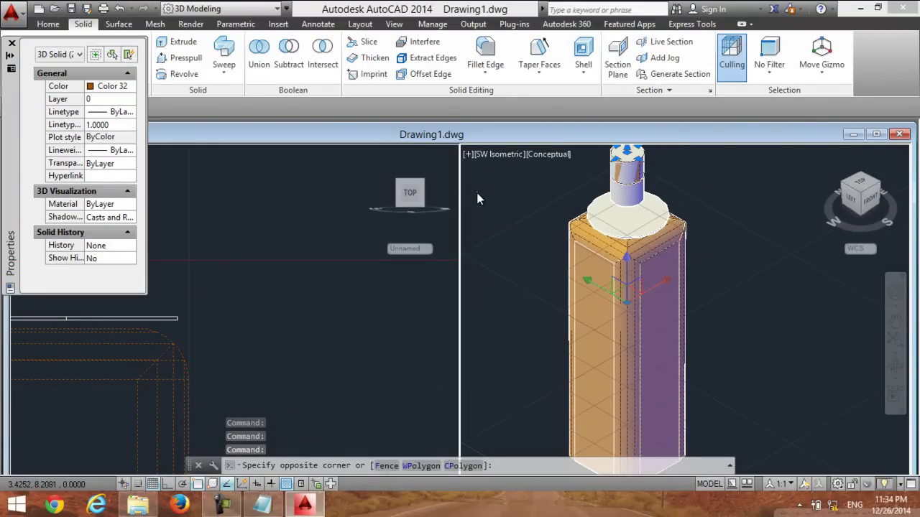
Change the viewport configuration to Single
{"action": "left_click", "coordinate": [396, 28]}
{"action": "left_click", "coordinate": [480, 57]}
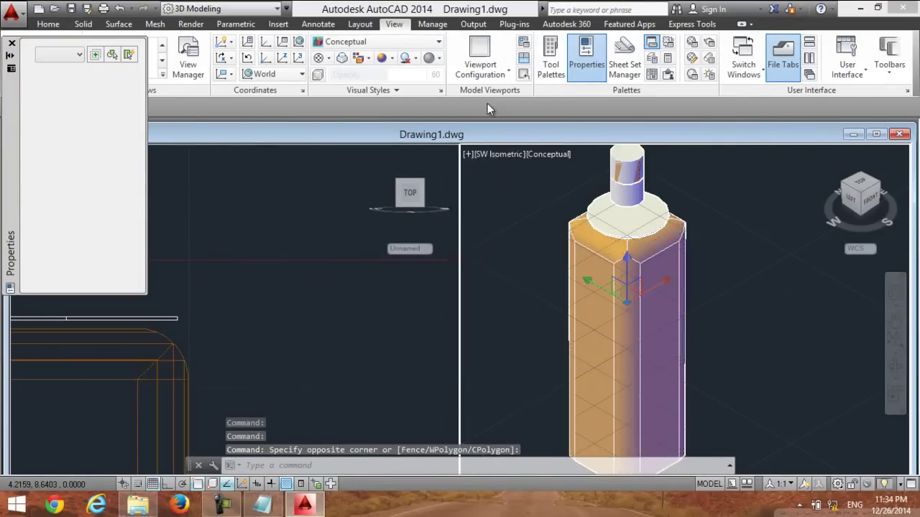
{"action": "scroll", "coordinate": [471, 230], "scroll_direction": "down", "scroll_amount": 3}
{"action": "scroll", "coordinate": [467, 267], "scroll_direction": "up", "scroll_amount": 3}
{"action": "scroll", "coordinate": [466, 276], "scroll_direction": "up", "scroll_amount": 1}
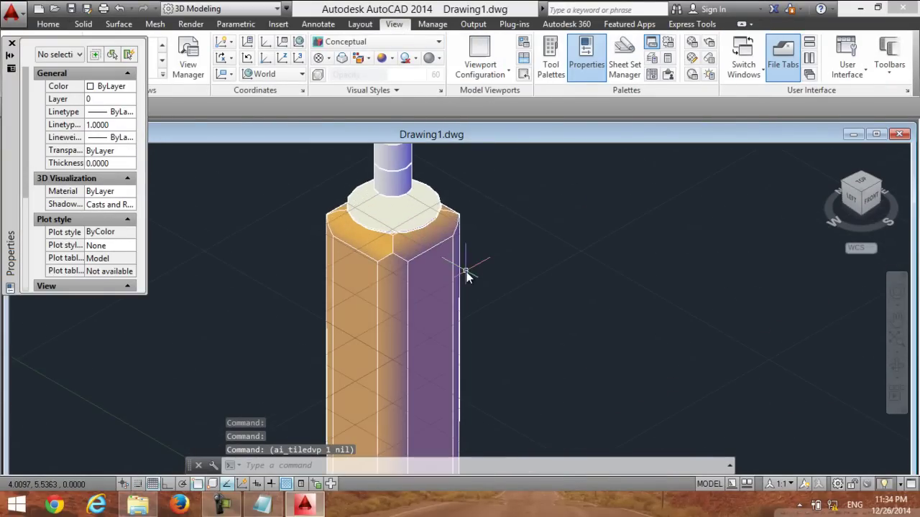
{"action": "scroll", "coordinate": [466, 275], "scroll_direction": "down", "scroll_amount": 2}
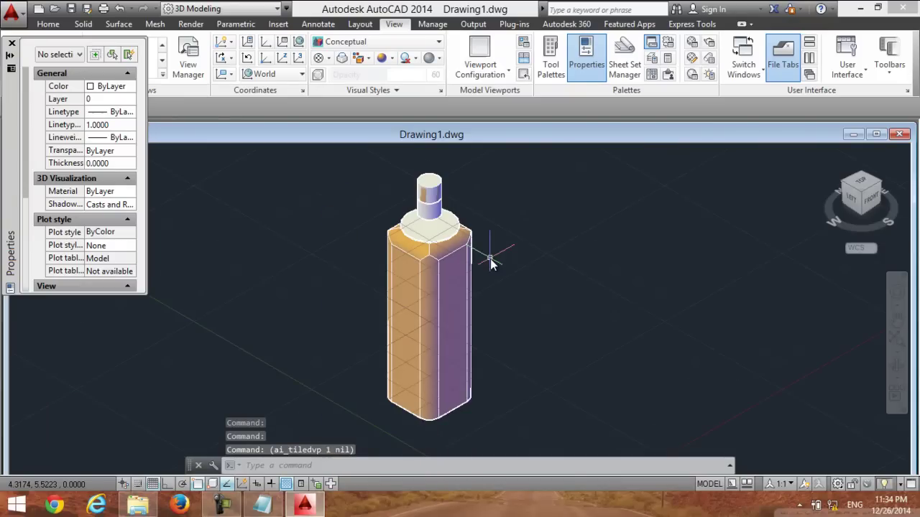
Pan and zoom so the whole orange-brown bottle sits centred in the view
{"action": "left_click", "coordinate": [897, 319]}
{"action": "mouse_move", "coordinate": [630, 235]}
{"action": "left_mouse_down"}
{"action": "mouse_move", "coordinate": [588, 285]}
{"action": "mouse_move", "coordinate": [628, 261]}
{"action": "left_mouse_up"}
{"action": "scroll", "coordinate": [589, 285], "scroll_direction": "up", "scroll_amount": 1}
{"action": "scroll", "coordinate": [567, 279], "scroll_direction": "up", "scroll_amount": 2}
{"action": "scroll", "coordinate": [564, 256], "scroll_direction": "up", "scroll_amount": 1}
{"action": "scroll", "coordinate": [554, 261], "scroll_direction": "up", "scroll_amount": 1}
{"action": "scroll", "coordinate": [540, 283], "scroll_direction": "up", "scroll_amount": 1}
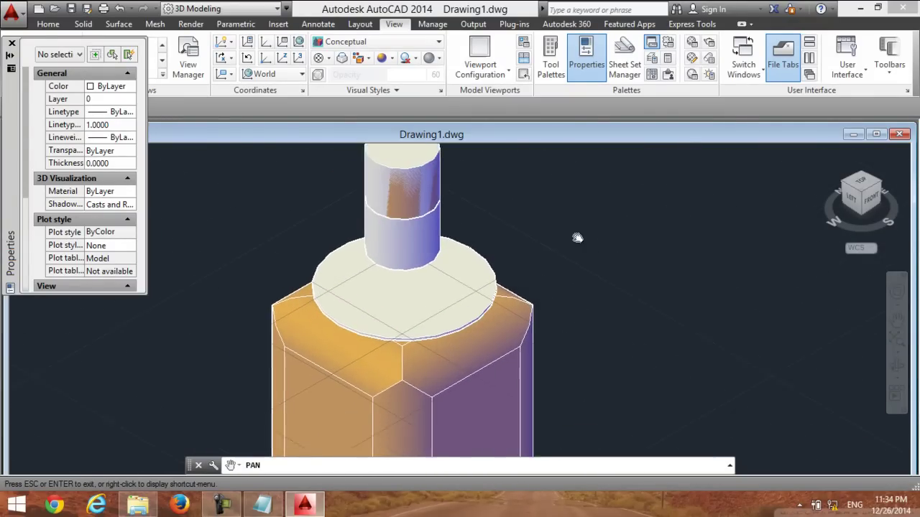
{"action": "left_click_drag", "start_coordinate": [577, 238], "coordinate": [616, 227]}
{"action": "left_click_drag", "start_coordinate": [630, 309], "coordinate": [629, 242]}
{"action": "left_click_drag", "start_coordinate": [630, 284], "coordinate": [622, 215]}
{"action": "mouse_move", "coordinate": [657, 410]}
{"action": "left_mouse_down"}
{"action": "mouse_move", "coordinate": [636, 324]}
{"action": "mouse_move", "coordinate": [690, 436]}
{"action": "left_mouse_up"}
{"action": "left_click_drag", "start_coordinate": [687, 292], "coordinate": [623, 383]}
{"action": "scroll", "coordinate": [623, 383], "scroll_direction": "down", "scroll_amount": 1}
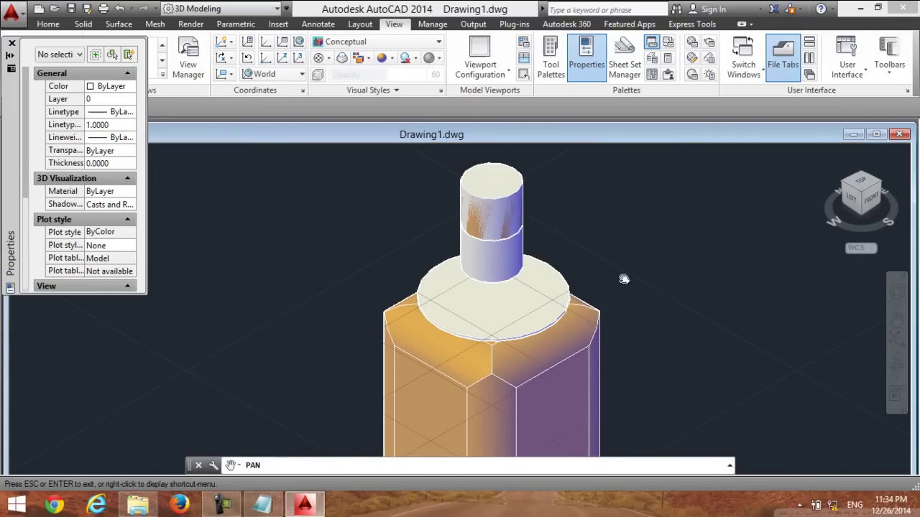
{"action": "scroll", "coordinate": [624, 279], "scroll_direction": "down", "scroll_amount": 1}
{"action": "mouse_move", "coordinate": [637, 281]}
{"action": "left_mouse_down"}
{"action": "mouse_move", "coordinate": [673, 294]}
{"action": "mouse_move", "coordinate": [554, 201]}
{"action": "left_mouse_up"}
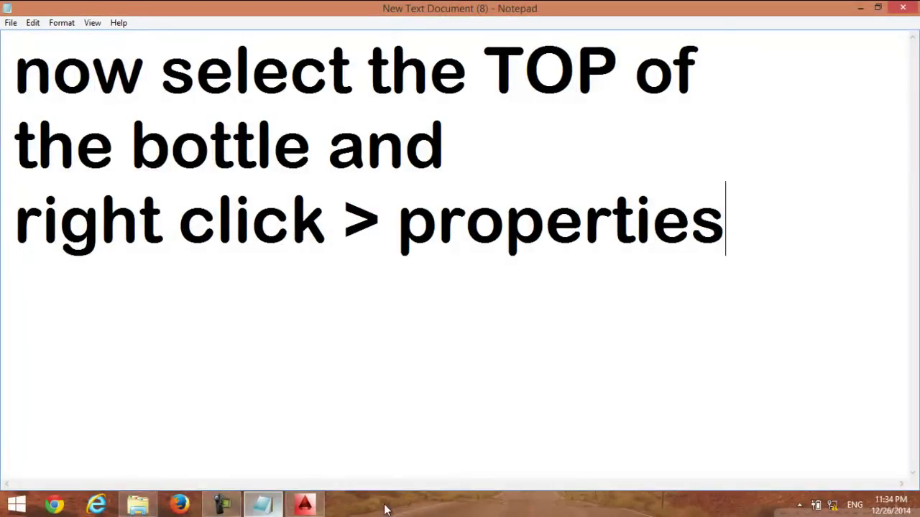
Replace the Notepad instruction text with 'Subscribe for more VIDEOS Thanks'
{"action": "mouse_move", "coordinate": [829, 215]}
{"action": "left_mouse_down"}
{"action": "mouse_move", "coordinate": [160, 127]}
{"action": "mouse_move", "coordinate": [4, 36]}
{"action": "left_mouse_up"}
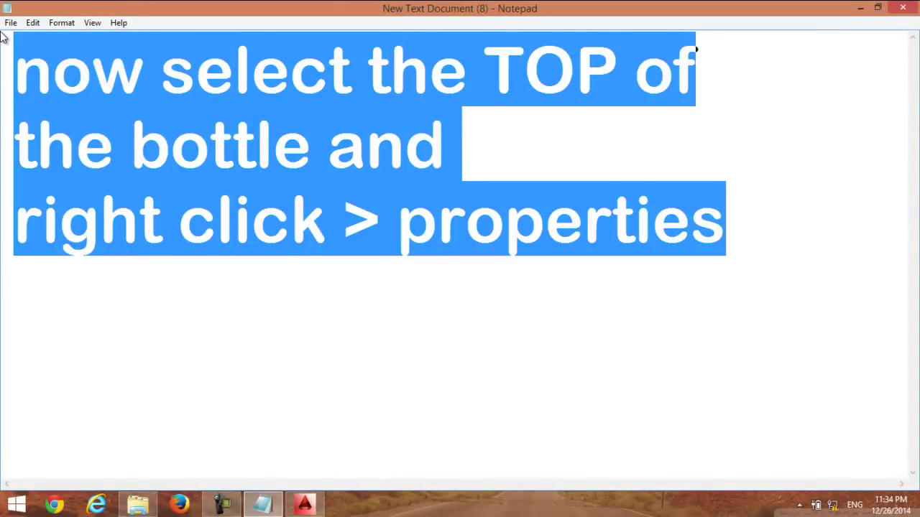
{"action": "type", "text": "P"}
{"action": "key", "text": "BackSpace"}
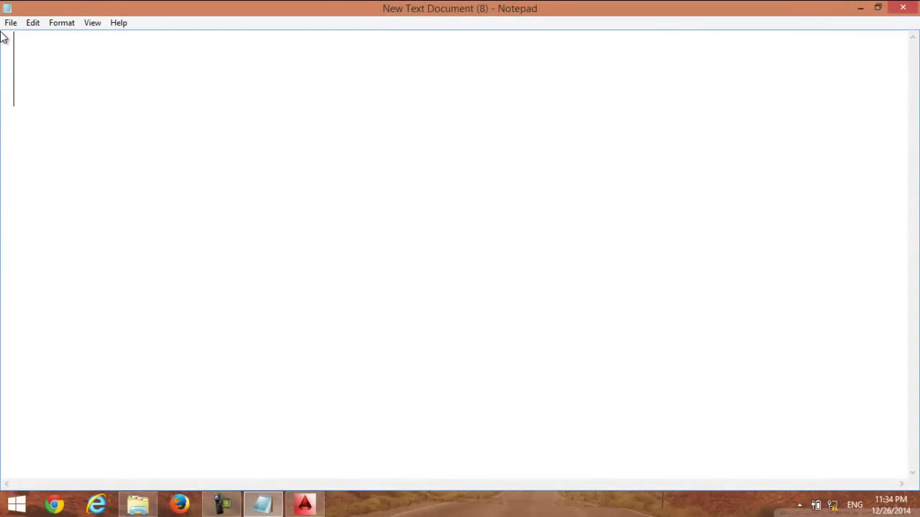
{"action": "type", "text": "Subscr"}
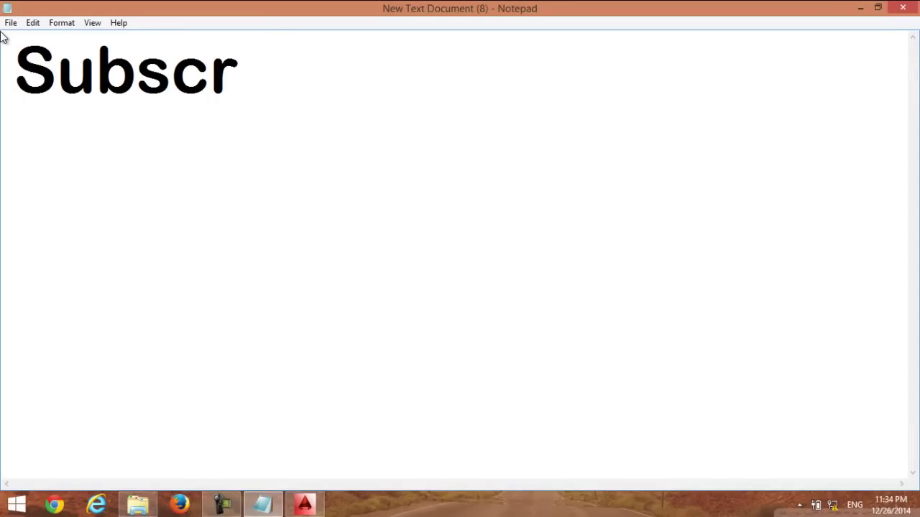
{"action": "type", "text": "ibe for "}
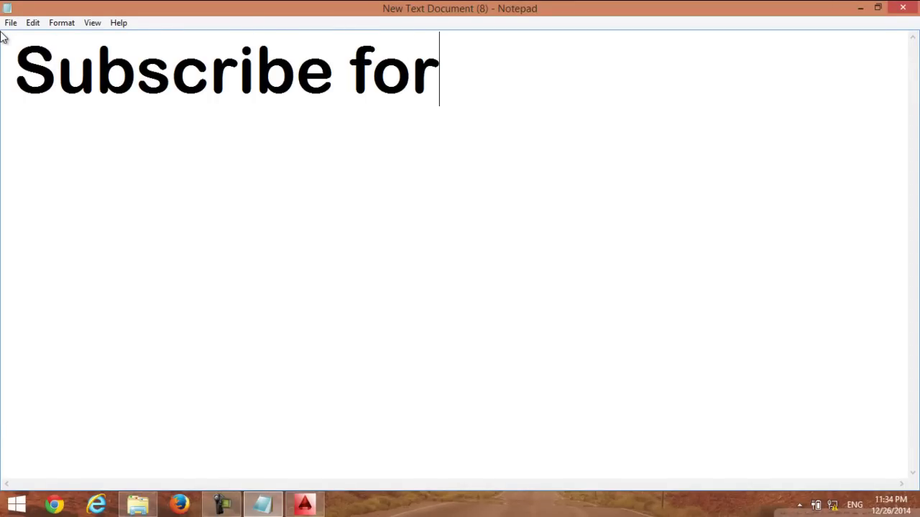
{"action": "type", "text": "more "}
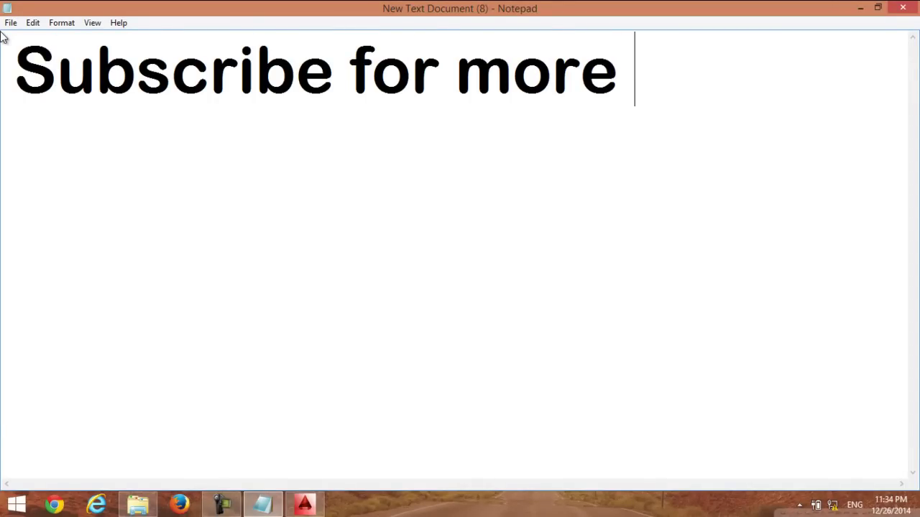
{"action": "type", "text": "VIDEOS  "}
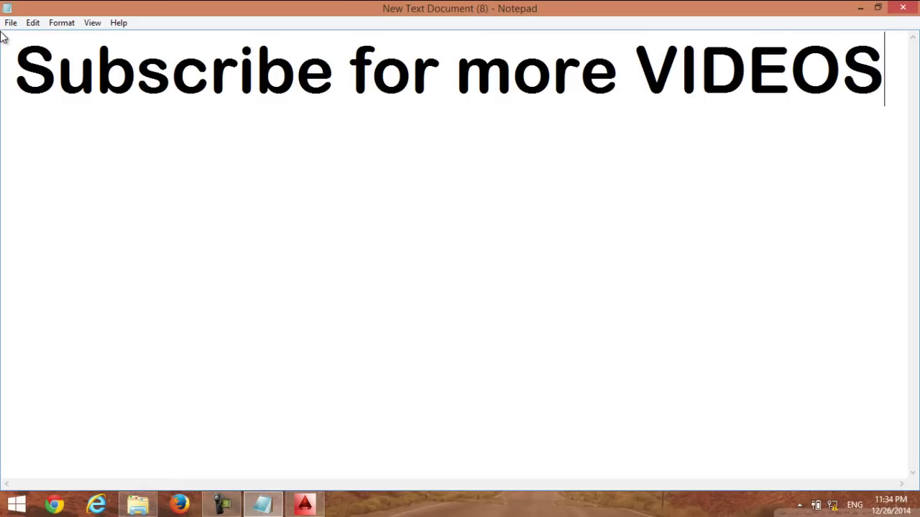
{"action": "type", "text": "Tha"}
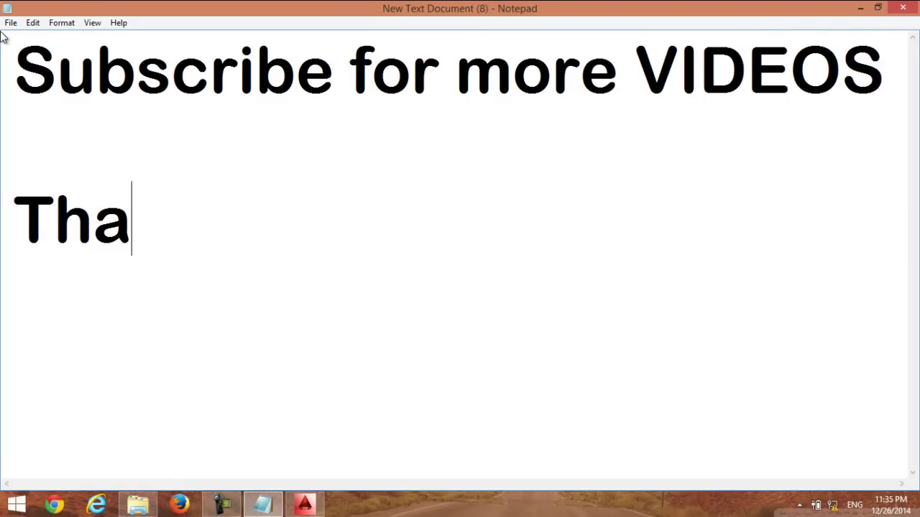
{"action": "type", "text": "nks"}
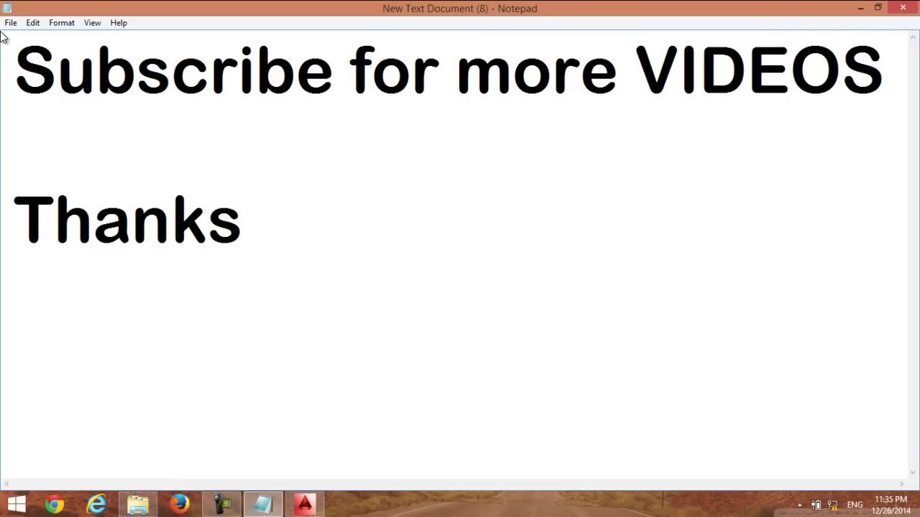